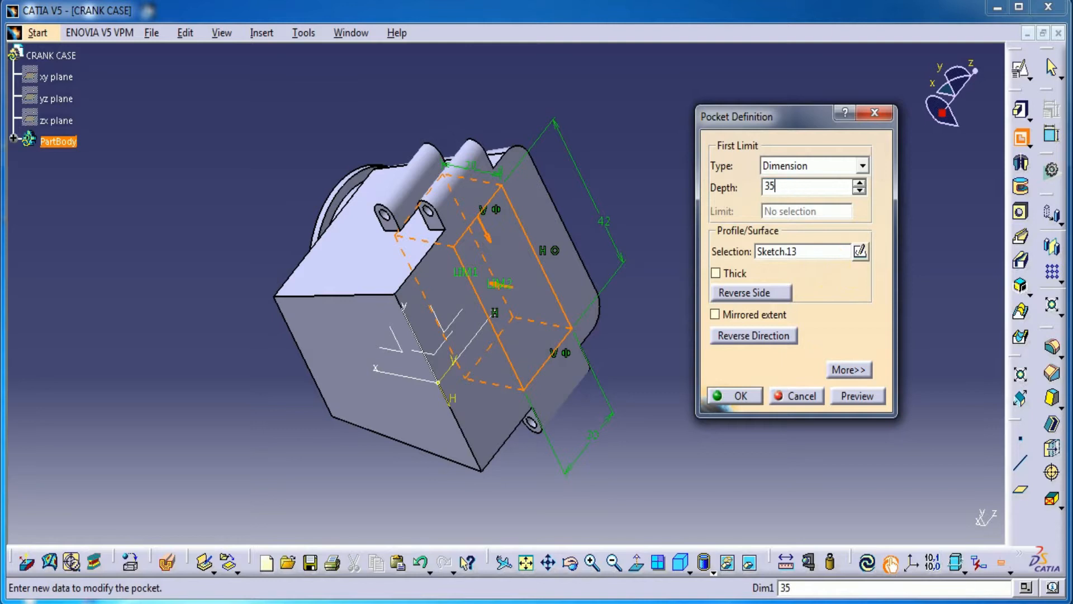
pyautogui.click(852, 397)
pyautogui.moveTo(433, 310); pyautogui.dragTo(335, 402, button='middle')
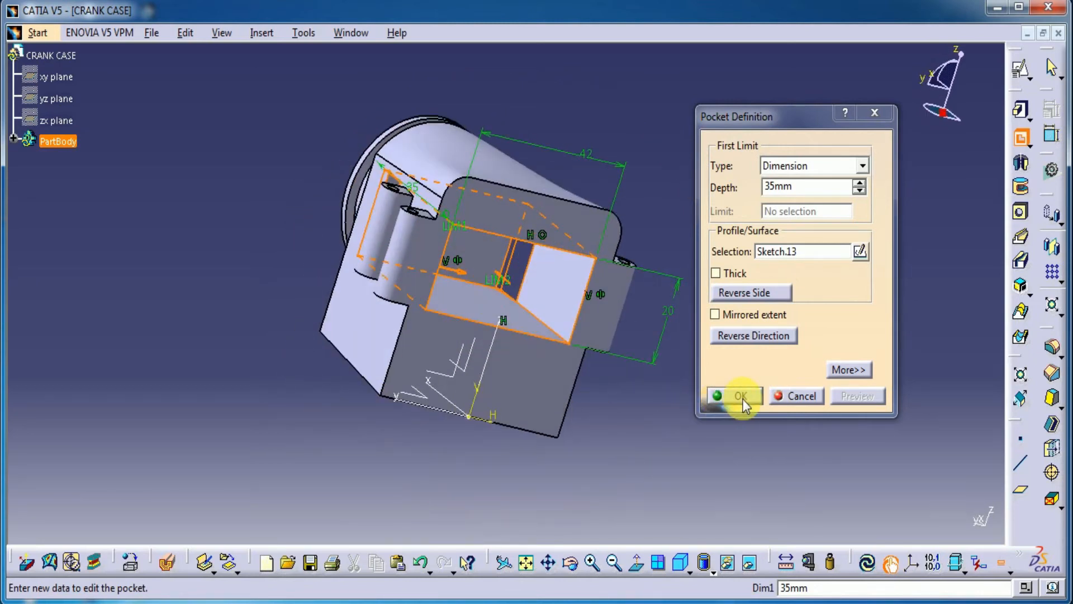
pyautogui.click(787, 397)
# Step: Set the width of the pocket's rectangular sketch to 38 mm and exit the sketch
pyautogui.doubleClick(590, 274)
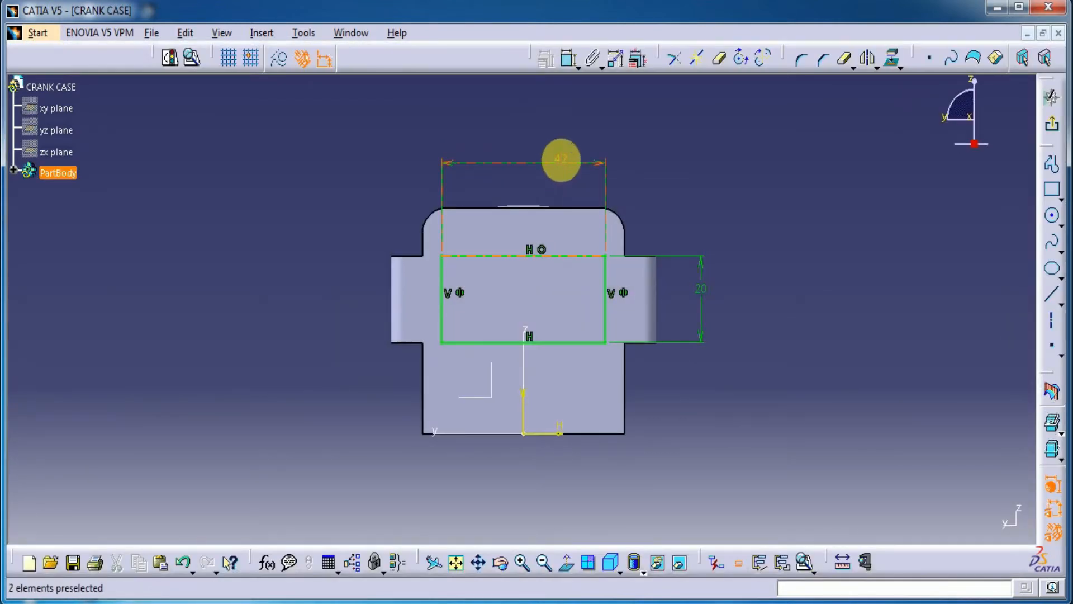
pyautogui.doubleClick(560, 160)
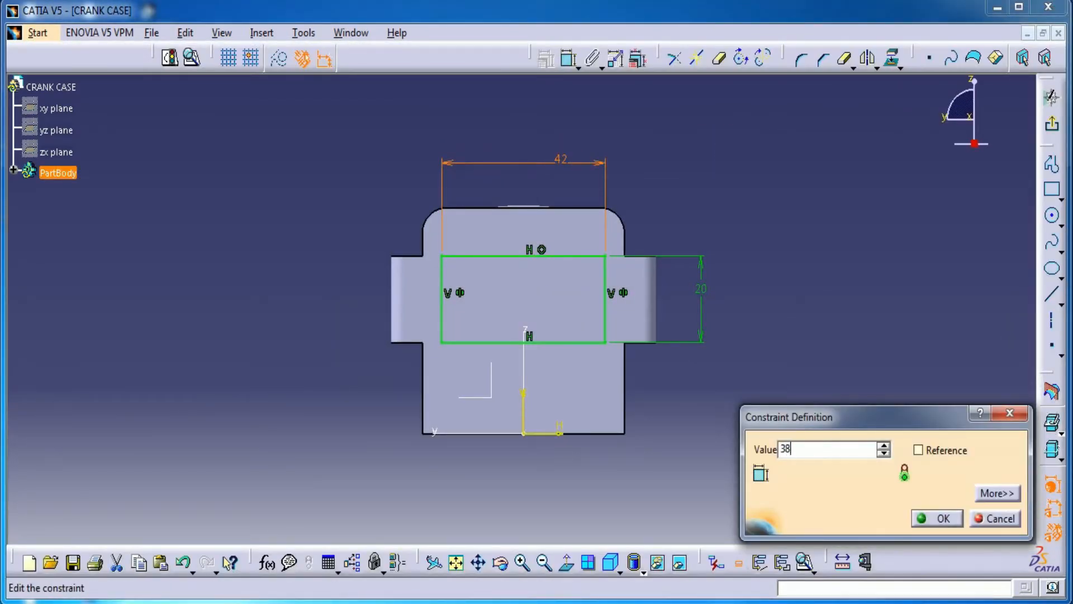
pyautogui.press('Return')
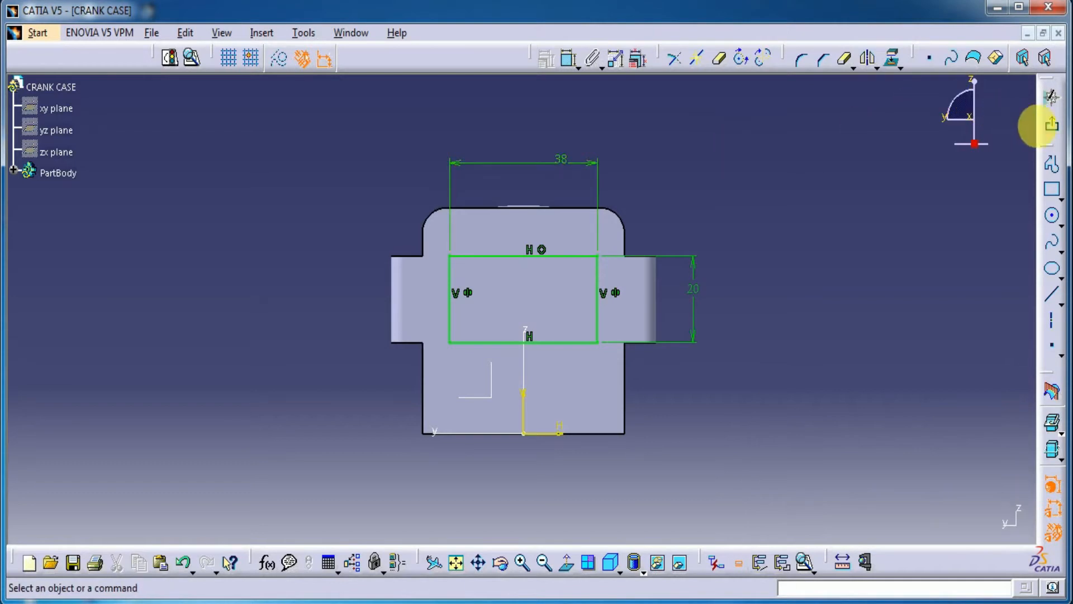
pyautogui.click(1051, 100)
# Step: Cut a 35 mm deep pocket into the crank case from the rectangular sketch
pyautogui.click(1021, 137)
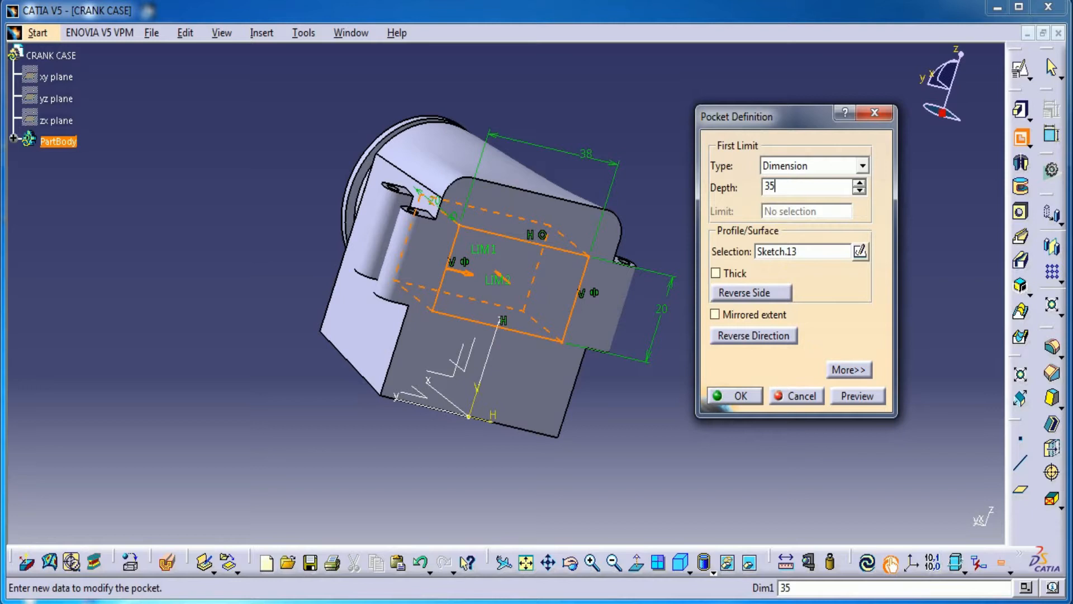
pyautogui.click(857, 395)
pyautogui.moveTo(412, 229)
pyautogui.mouseDown(button='middle')
pyautogui.moveTo(460, 271)
pyautogui.moveTo(469, 314)
pyautogui.moveTo(322, 538)
pyautogui.moveTo(335, 211)
pyautogui.moveTo(451, 341)
pyautogui.moveTo(536, 230)
pyautogui.moveTo(557, 179)
pyautogui.mouseUp(button='middle')
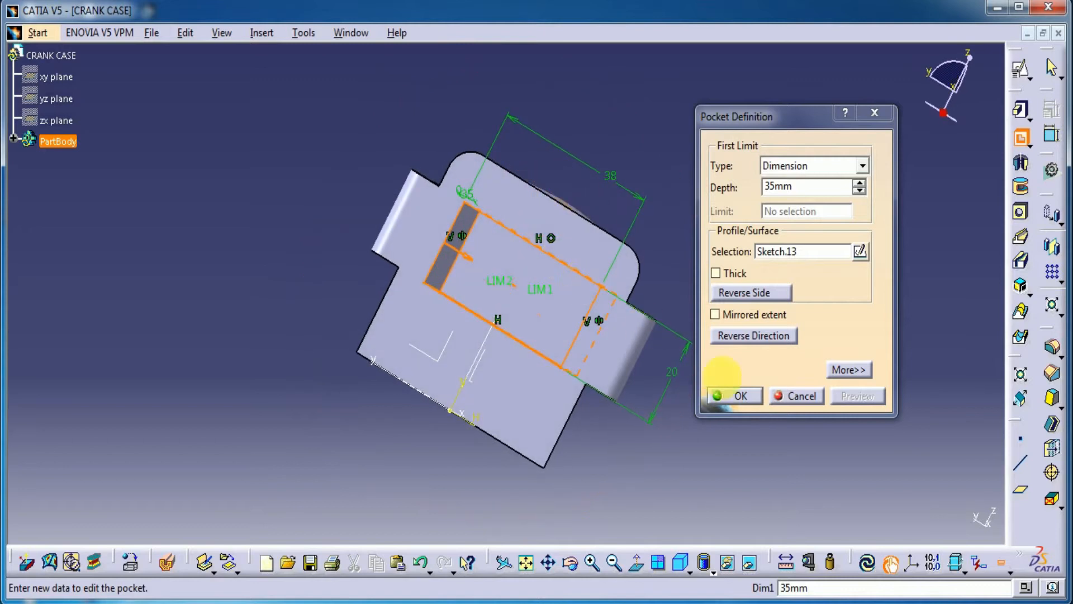
pyautogui.click(741, 396)
pyautogui.click(674, 439)
# Step: Create a positioned sketch on the rectangular pocket's inner long wall, with the sketch axes reversed and swapped
pyautogui.moveTo(491, 448); pyautogui.dragTo(719, 361, button='middle')
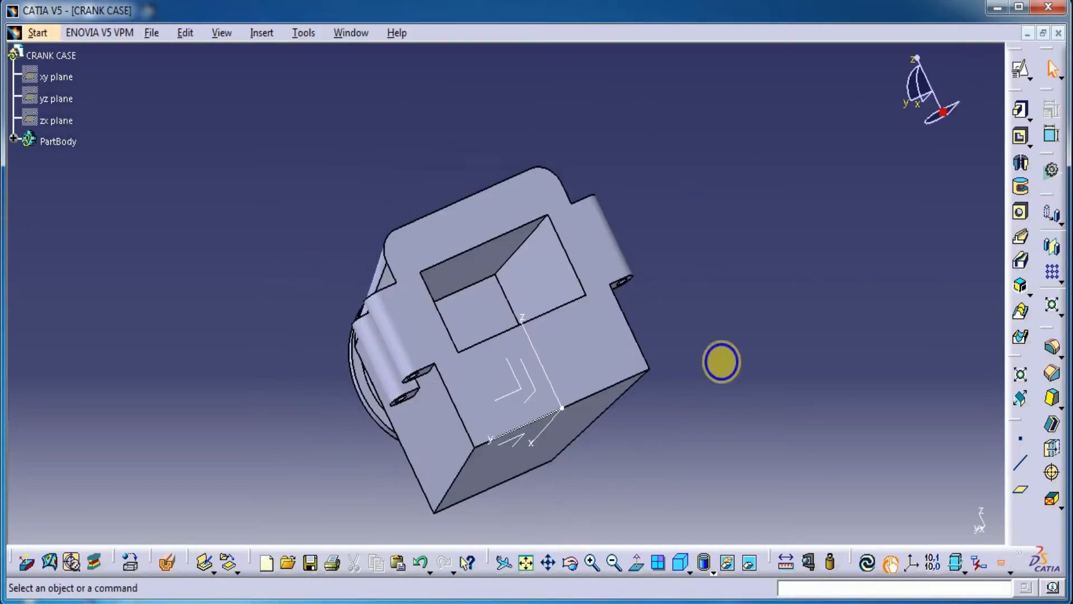
pyautogui.click(486, 264)
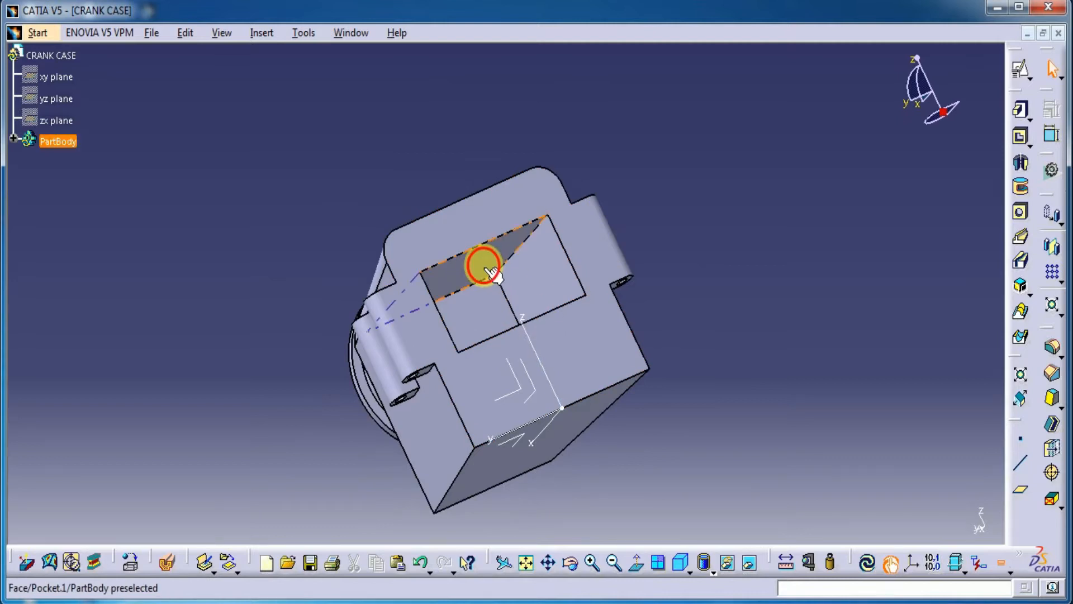
pyautogui.click(1022, 71)
pyautogui.moveTo(749, 466)
pyautogui.mouseDown(button='middle')
pyautogui.moveTo(673, 386)
pyautogui.moveTo(605, 539)
pyautogui.moveTo(567, 471)
pyautogui.mouseUp(button='middle')
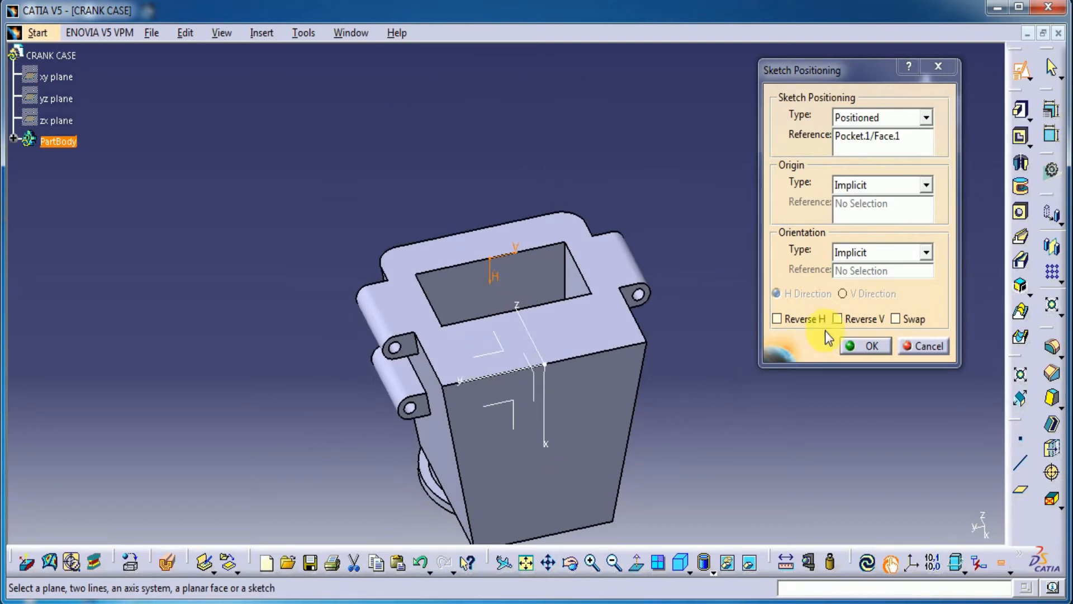
pyautogui.click(837, 318)
pyautogui.click(852, 322)
pyautogui.click(896, 319)
pyautogui.click(876, 348)
# Step: Sketch a circle centred on the sketch origin and set its diameter to 22 mm
pyautogui.moveTo(668, 434)
pyautogui.keyDown('ctrl'); pyautogui.mouseDown(button='middle')
pyautogui.moveTo(665, 320)
pyautogui.moveTo(688, 218)
pyautogui.mouseUp(button='middle'); pyautogui.keyUp('ctrl')
pyautogui.moveTo(816, 355); pyautogui.dragTo(906, 420, button='middle')
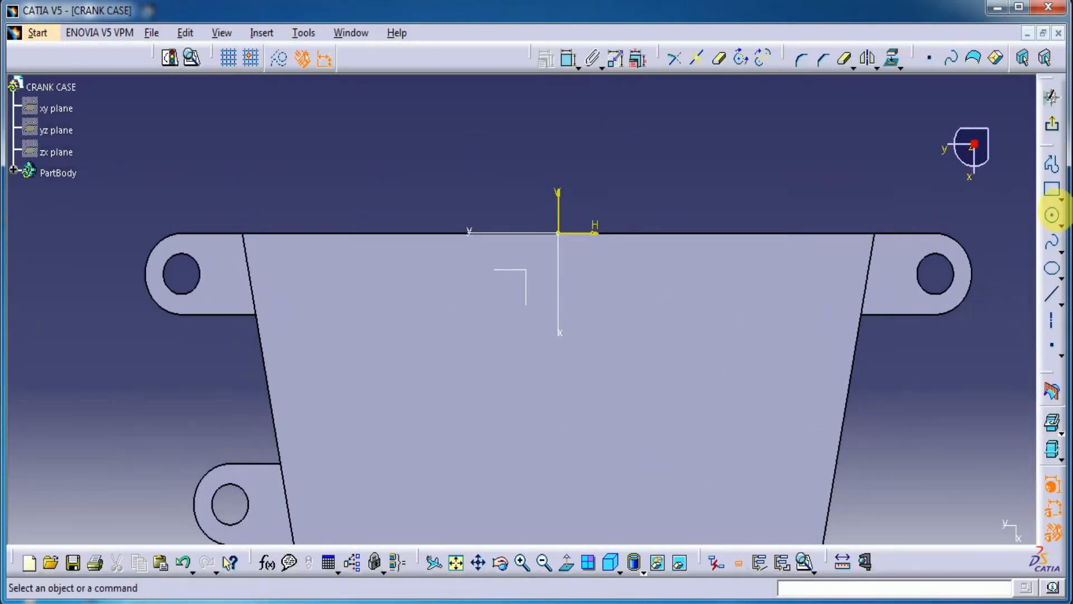
pyautogui.click(1054, 218)
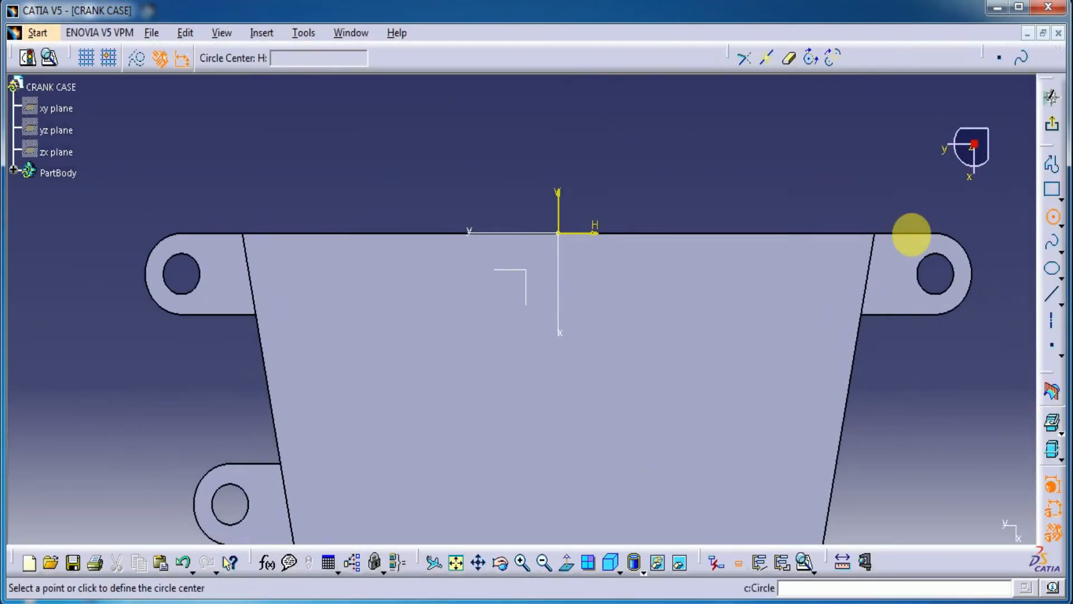
pyautogui.click(559, 232)
pyautogui.click(590, 167)
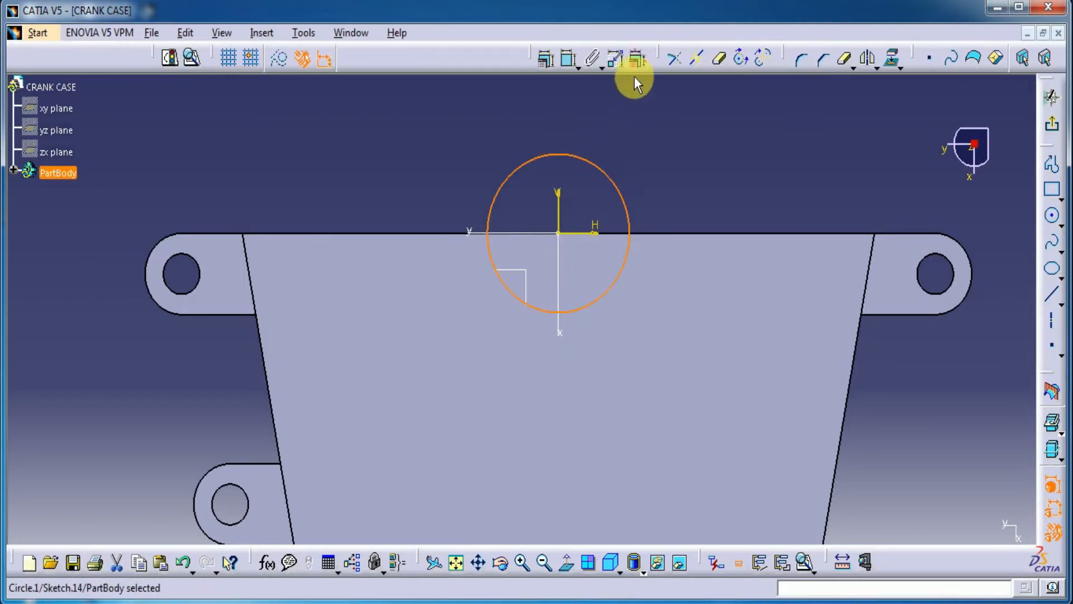
pyautogui.click(568, 59)
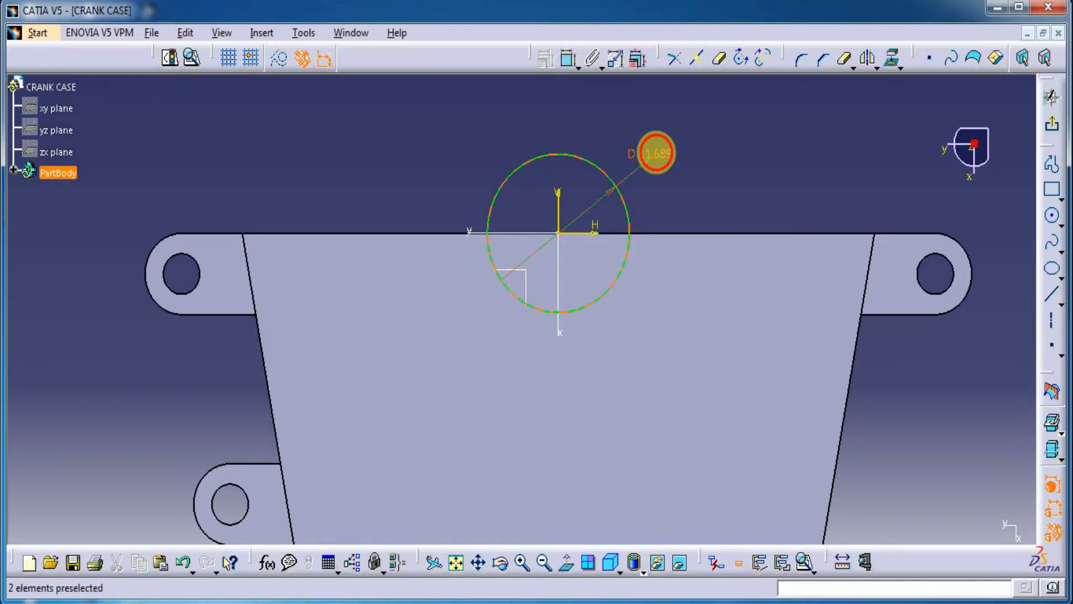
pyautogui.doubleClick(656, 153)
pyautogui.write('22')
pyautogui.press('Return')
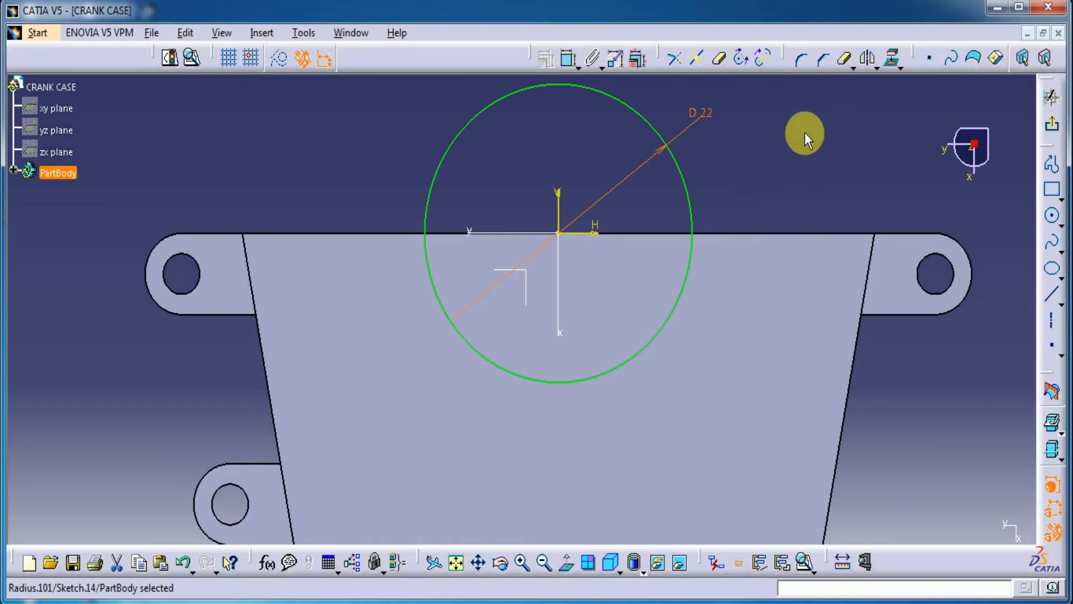
# Step: Project the body's straight upper edge into the sketch, trim it and the 22 mm circle to a closed lower semicircle, and exit
pyautogui.click(754, 233)
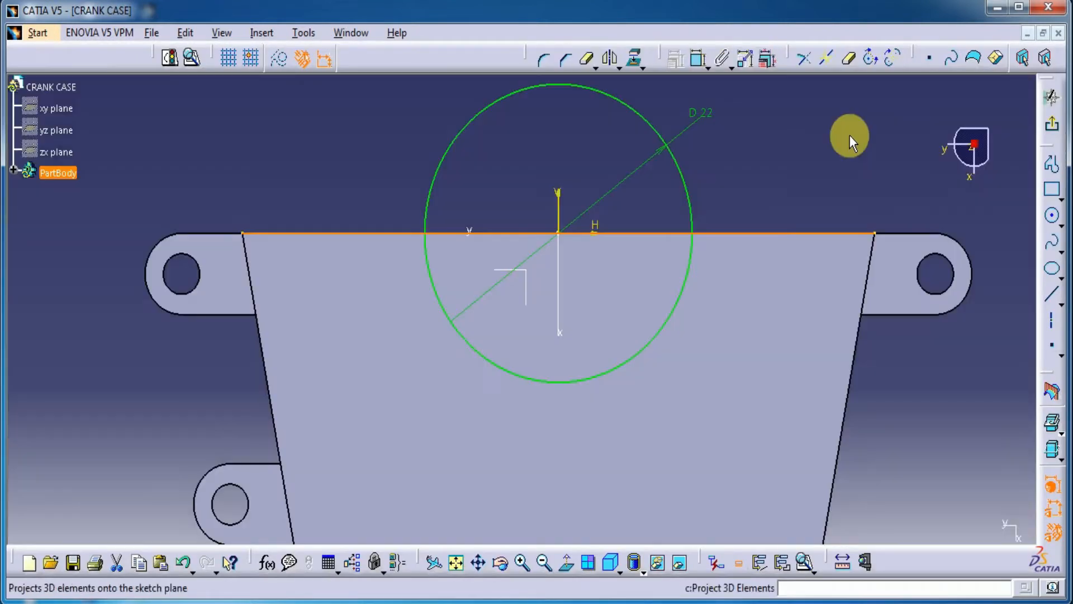
pyautogui.click(826, 156)
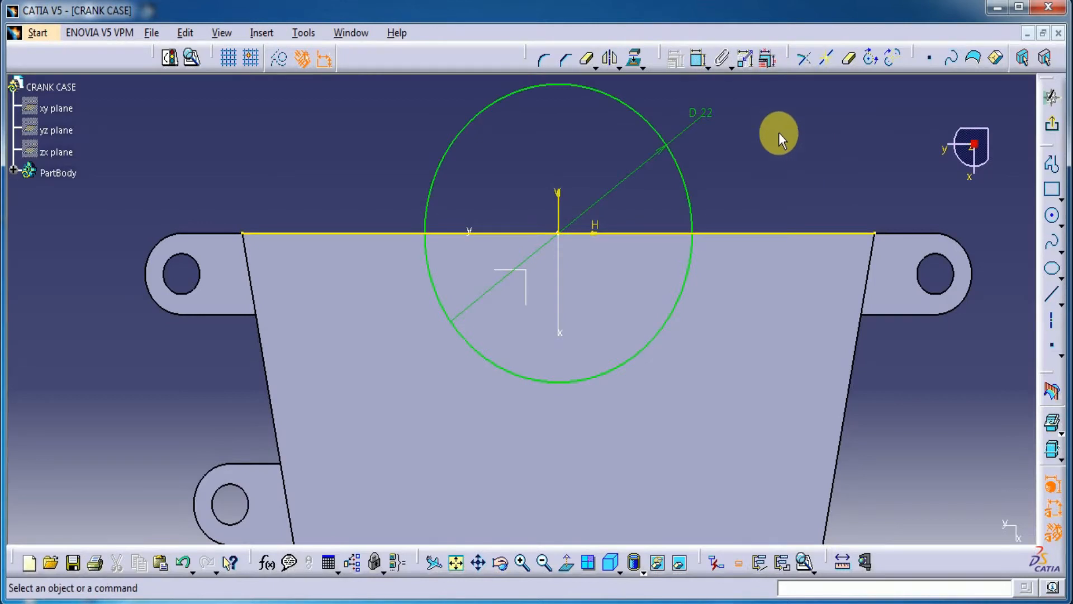
pyautogui.click(848, 58)
pyautogui.click(689, 190)
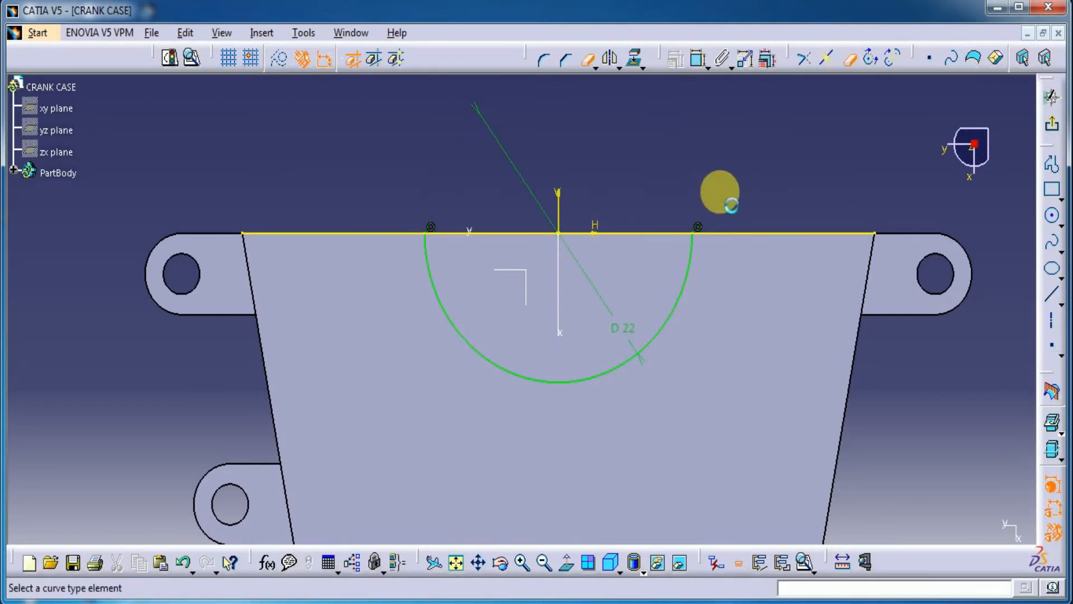
pyautogui.click(749, 233)
pyautogui.click(400, 233)
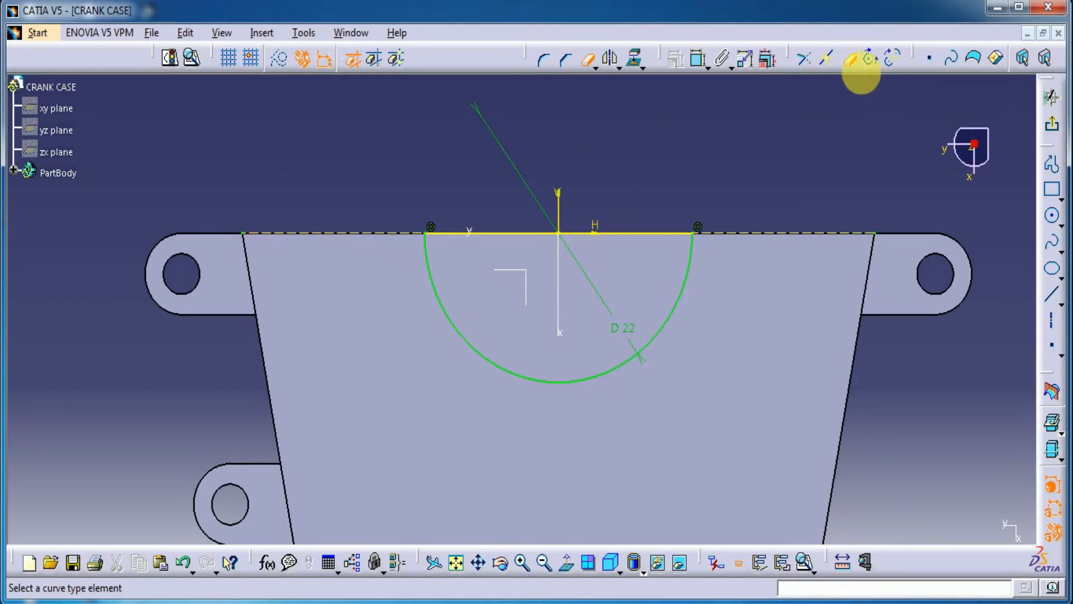
pyautogui.click(850, 59)
pyautogui.click(1053, 126)
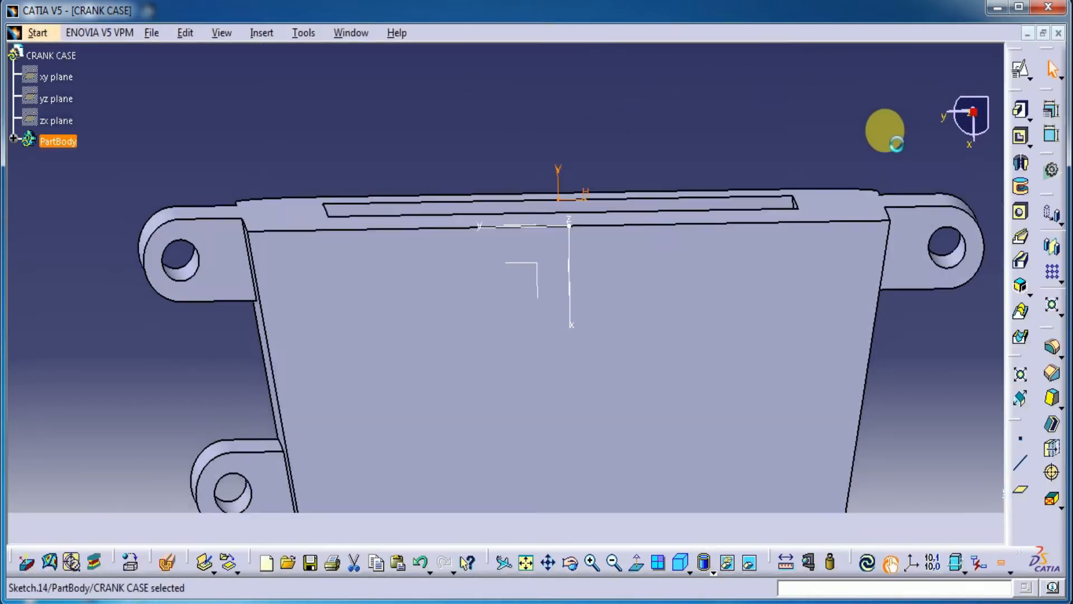
# Step: Set up a pocket from the semicircular sketch with a first limit depth of 8 mm and preview it
pyautogui.moveTo(347, 115); pyautogui.dragTo(339, 136, button='middle')
pyautogui.click(1020, 136)
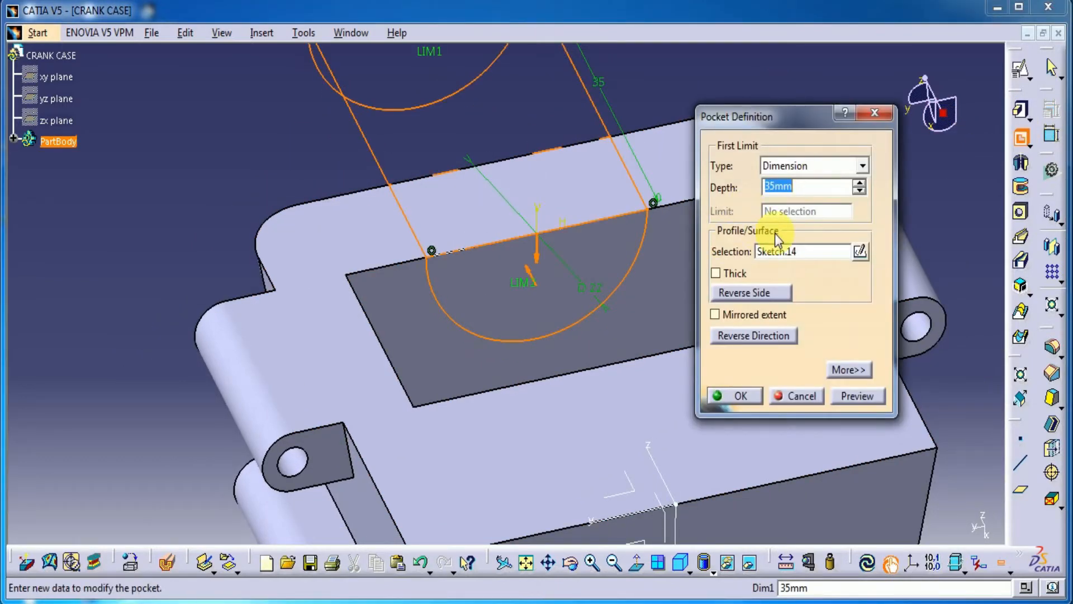
pyautogui.click(853, 394)
pyautogui.moveTo(426, 352); pyautogui.dragTo(524, 330, button='middle')
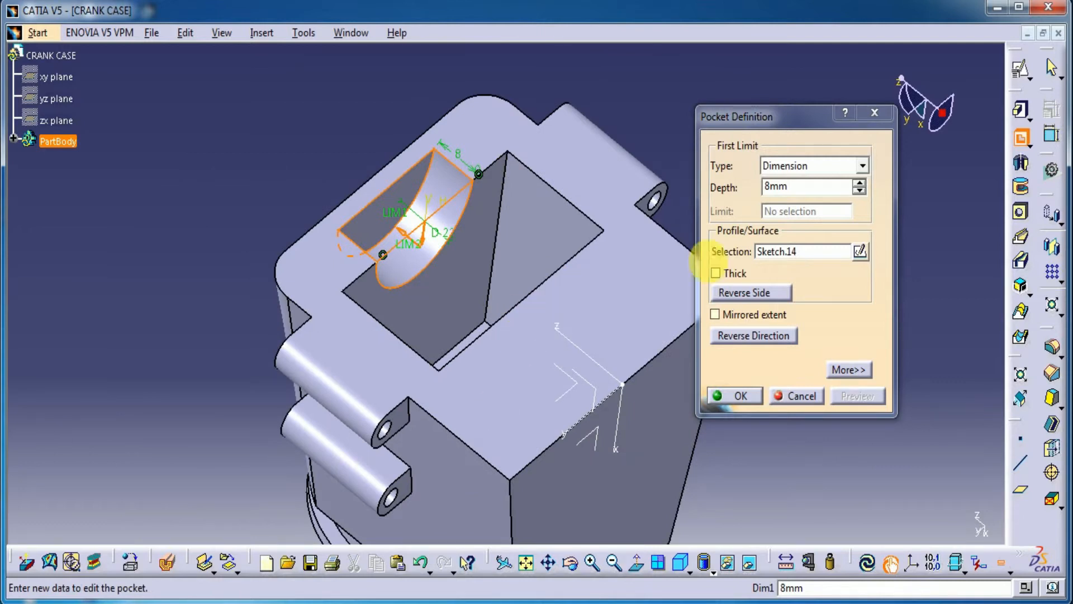
# Step: Give the semicircular pocket a second limit depth of 28 mm and create it
pyautogui.click(845, 370)
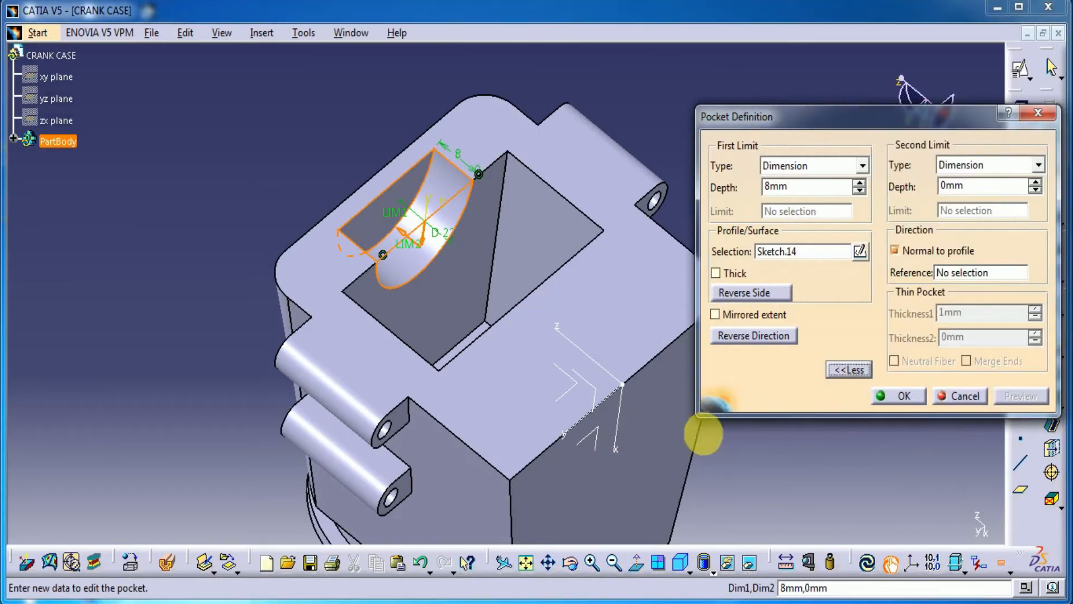
pyautogui.moveTo(742, 470); pyautogui.dragTo(755, 401, button='middle')
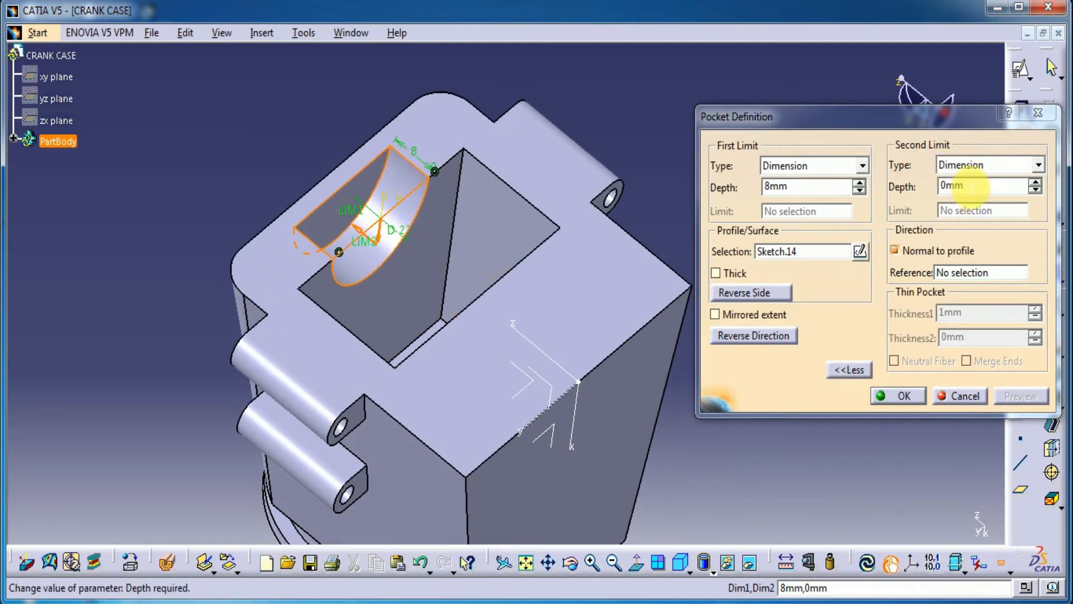
pyautogui.moveTo(972, 187); pyautogui.dragTo(939, 187)
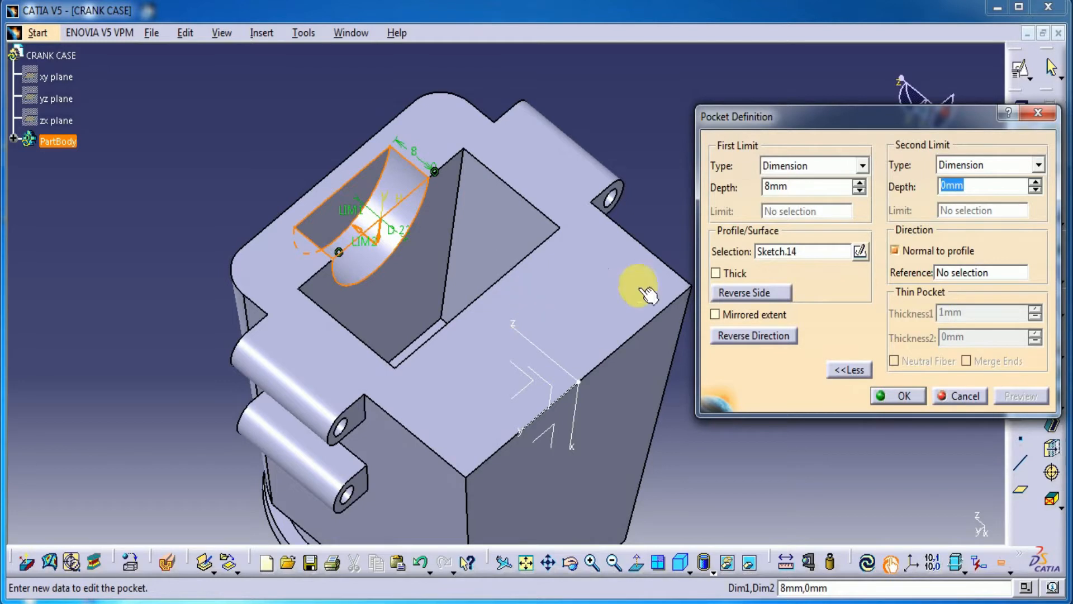
pyautogui.write('28')
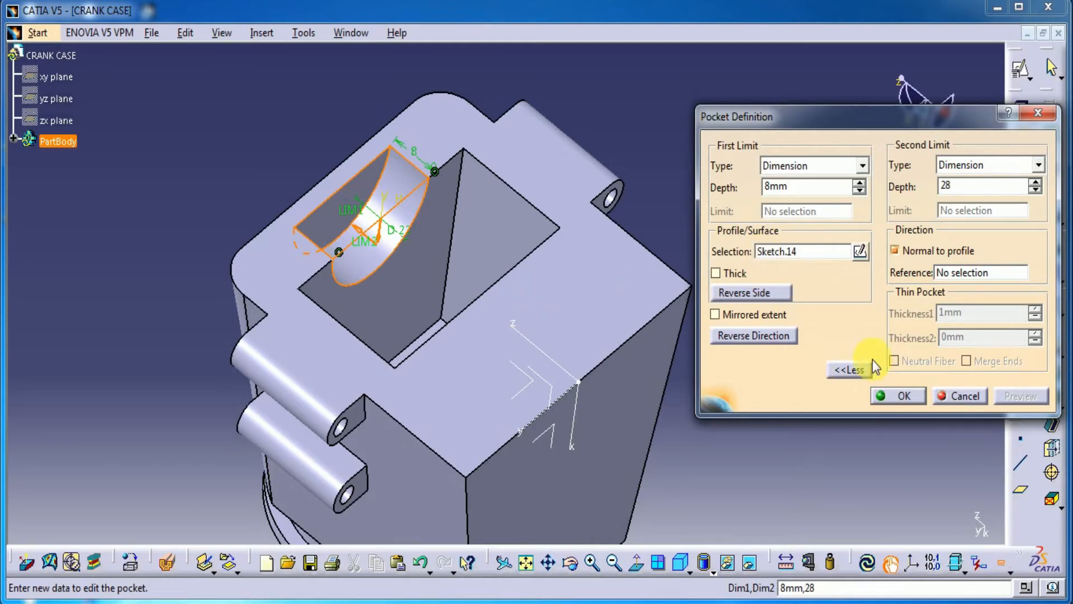
pyautogui.click(906, 395)
# Step: Create a positioned sketch on the flat end face of the semicircular pocket's deeper recess
pyautogui.moveTo(450, 307); pyautogui.dragTo(395, 259, button='middle')
pyautogui.click(355, 186)
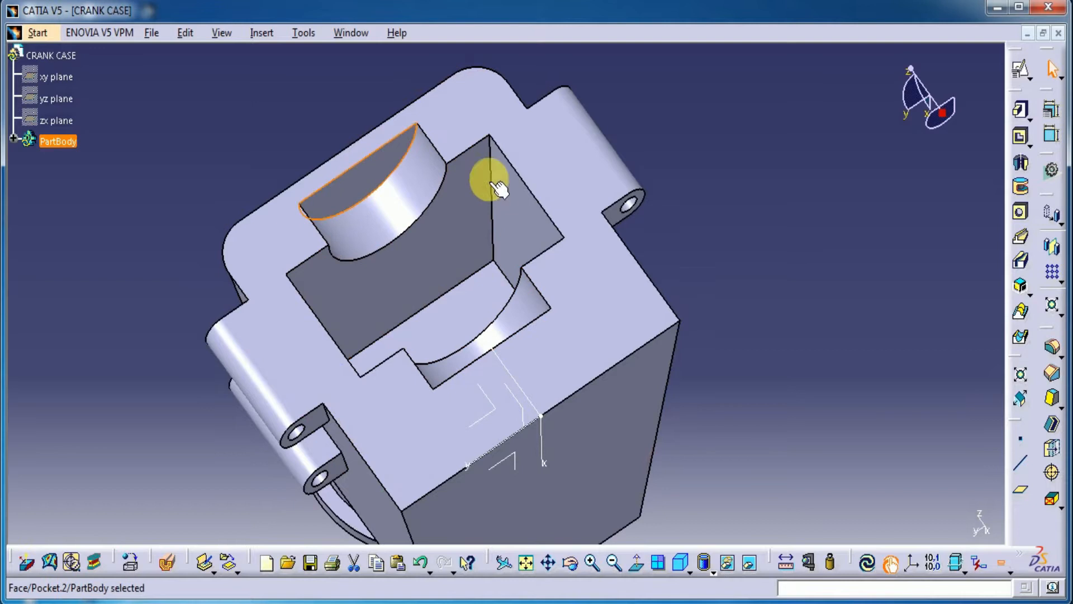
pyautogui.click(1021, 70)
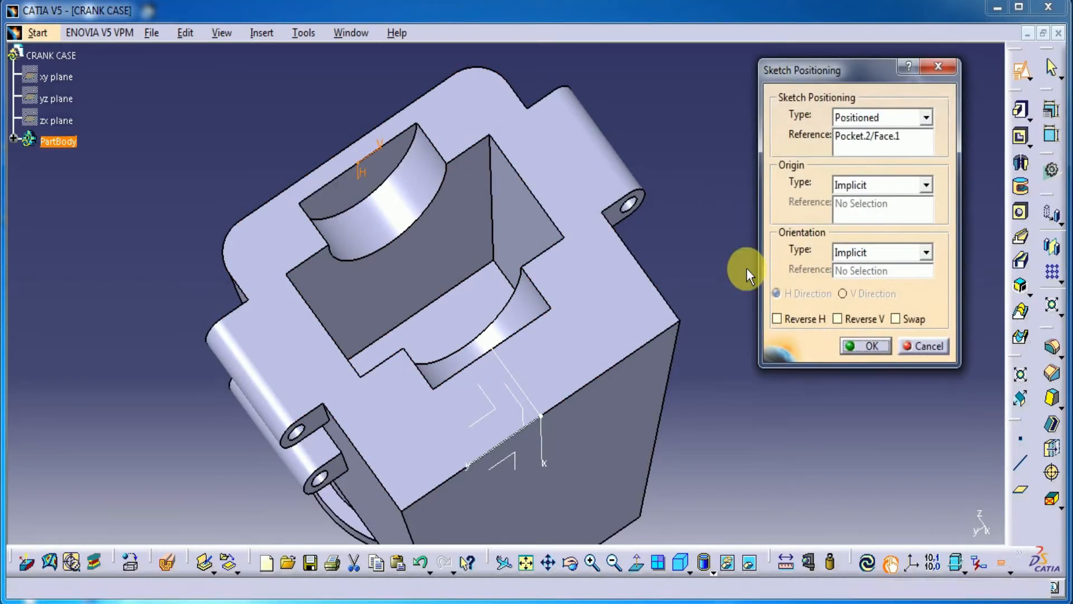
pyautogui.click(881, 346)
# Step: Sketch a circle centred on the sketch origin and set its diameter to 24 mm
pyautogui.moveTo(665, 440); pyautogui.dragTo(666, 311, button='middle')
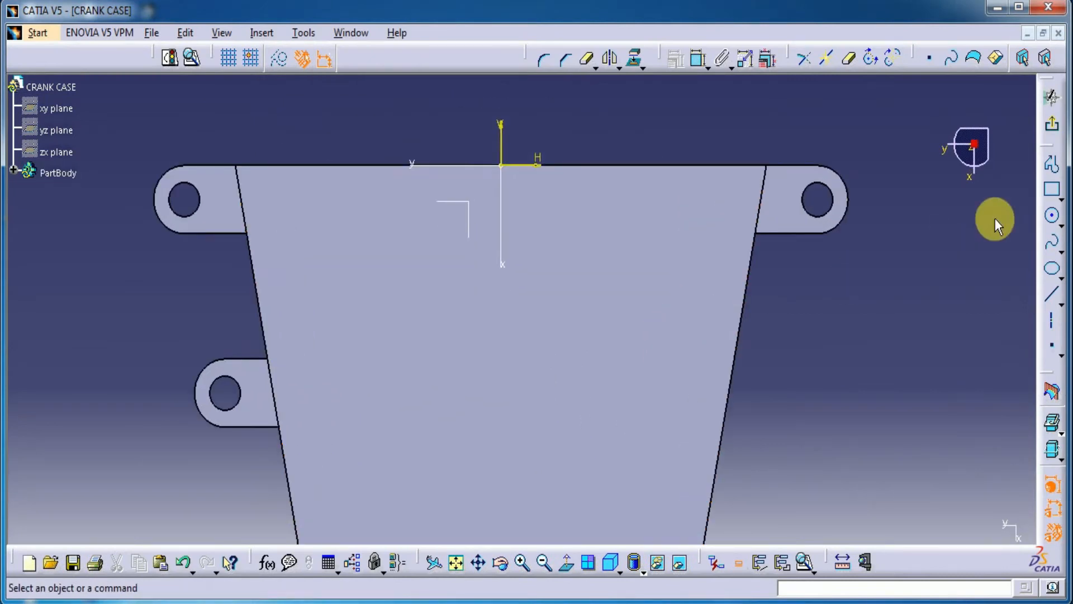
pyautogui.click(1053, 220)
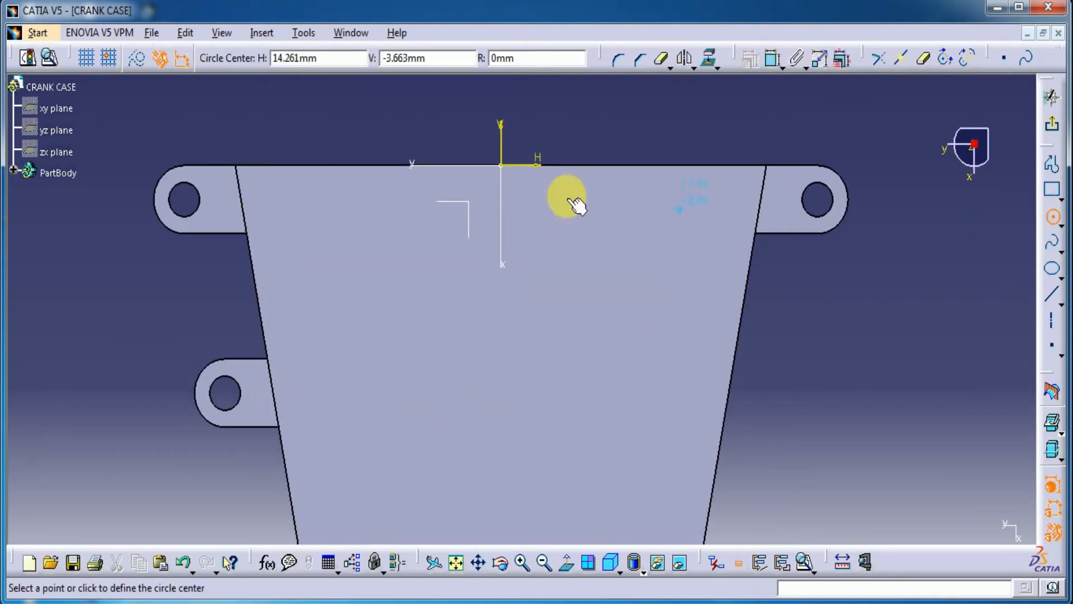
pyautogui.click(503, 166)
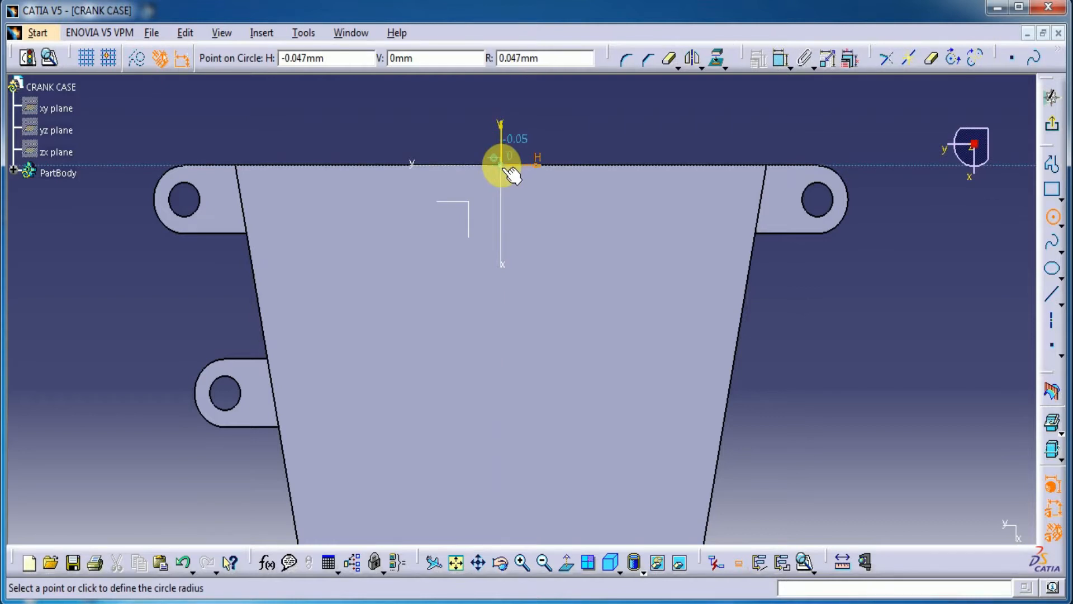
pyautogui.click(544, 106)
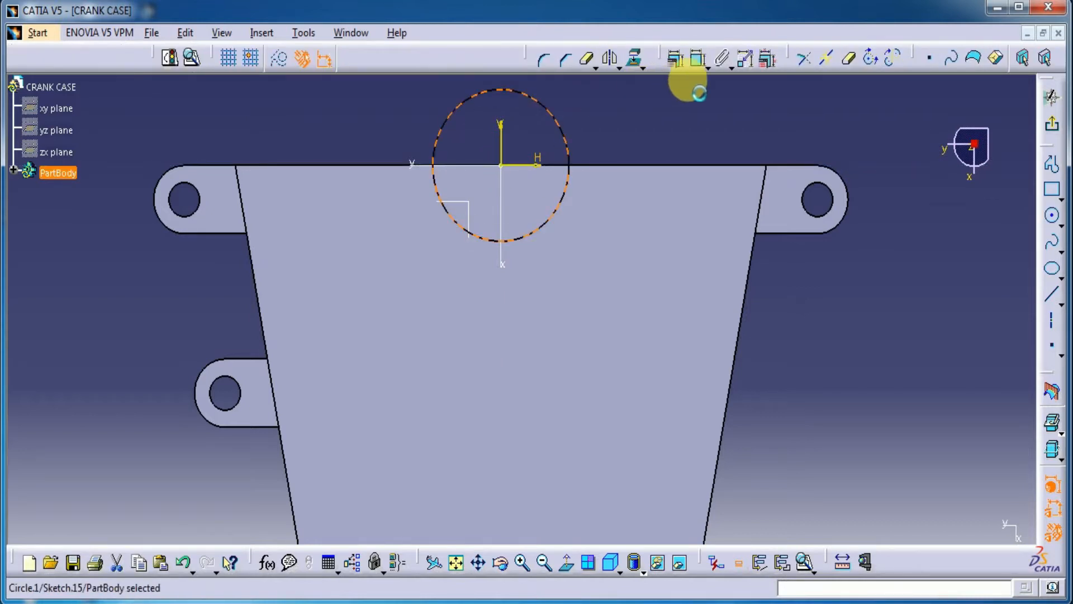
pyautogui.click(700, 59)
pyautogui.click(597, 112)
pyautogui.doubleClick(598, 111)
pyautogui.write('2')
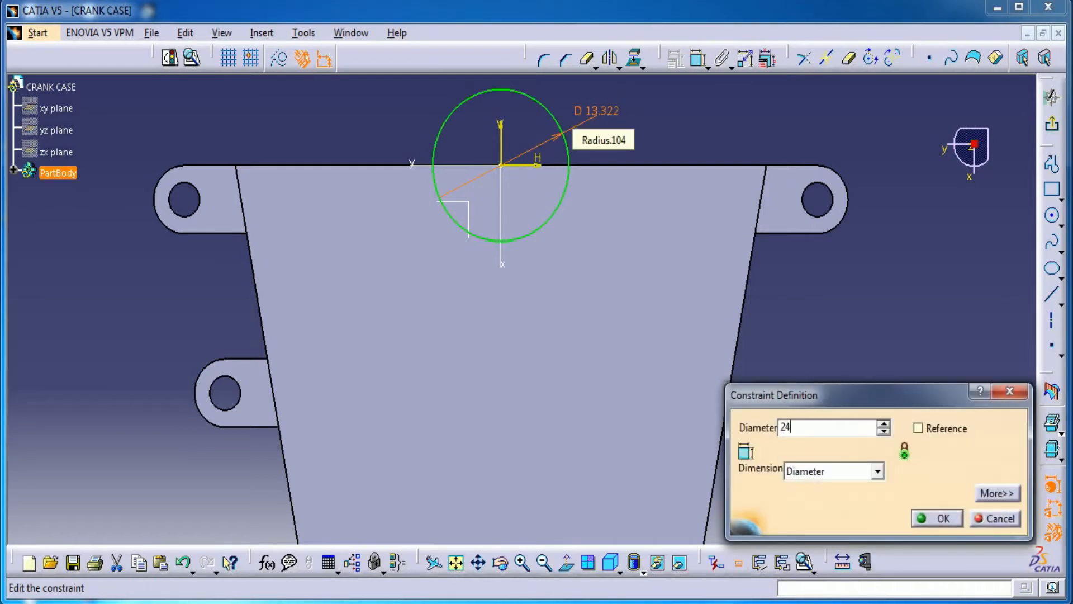
pyautogui.write('4')
pyautogui.press('Return')
# Step: Project the body's straight upper edge into the sketch and trim it and the 24 mm circle to a closed lower semicircle
pyautogui.moveTo(599, 110); pyautogui.dragTo(680, 202, button='middle')
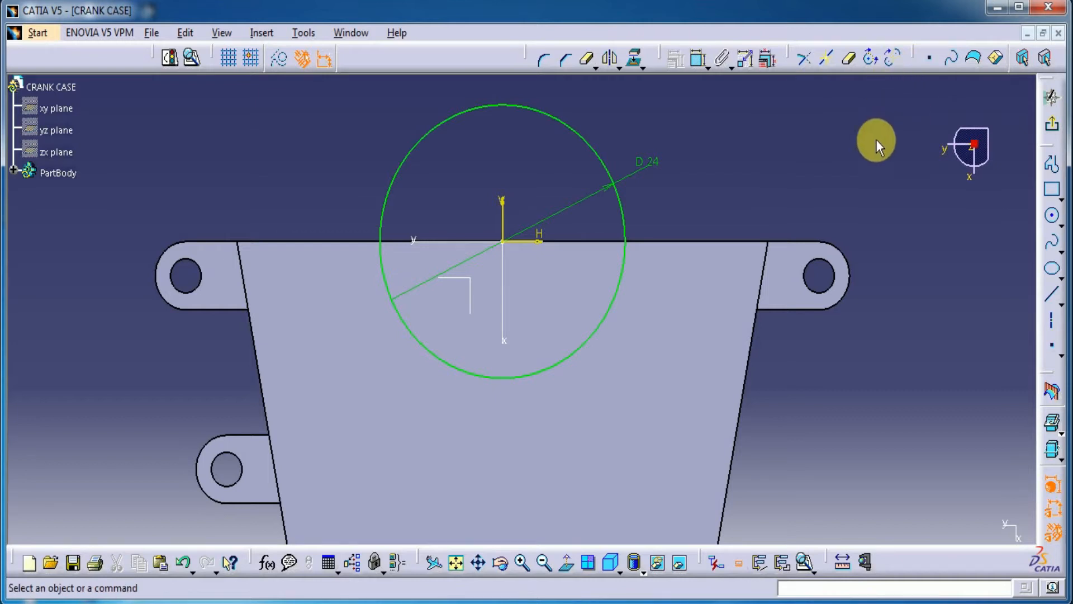
pyautogui.click(759, 58)
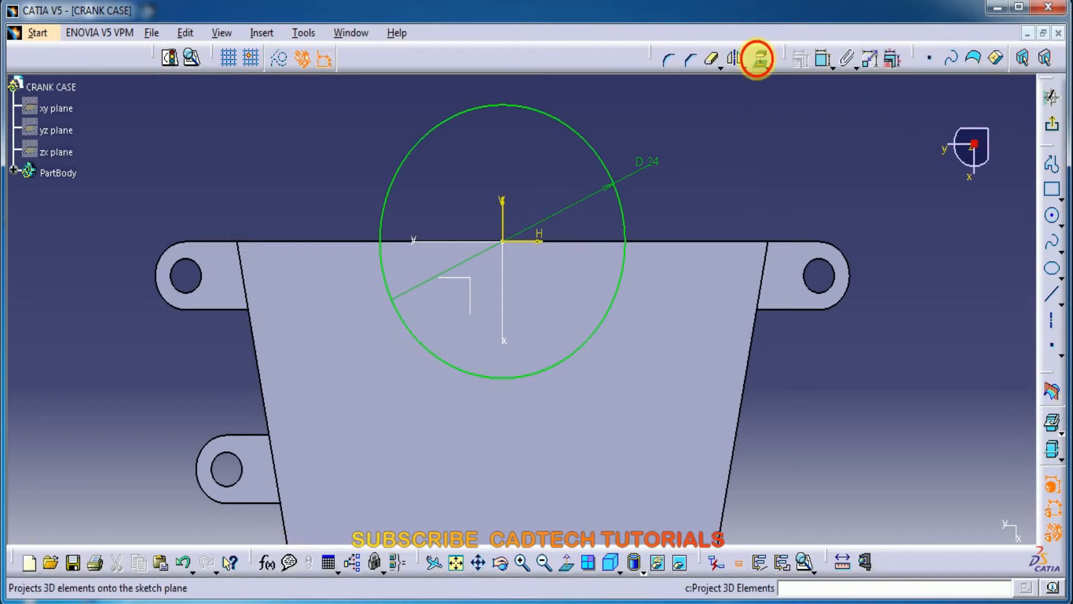
pyautogui.click(668, 242)
pyautogui.click(711, 59)
pyautogui.click(693, 241)
pyautogui.click(335, 240)
pyautogui.click(396, 184)
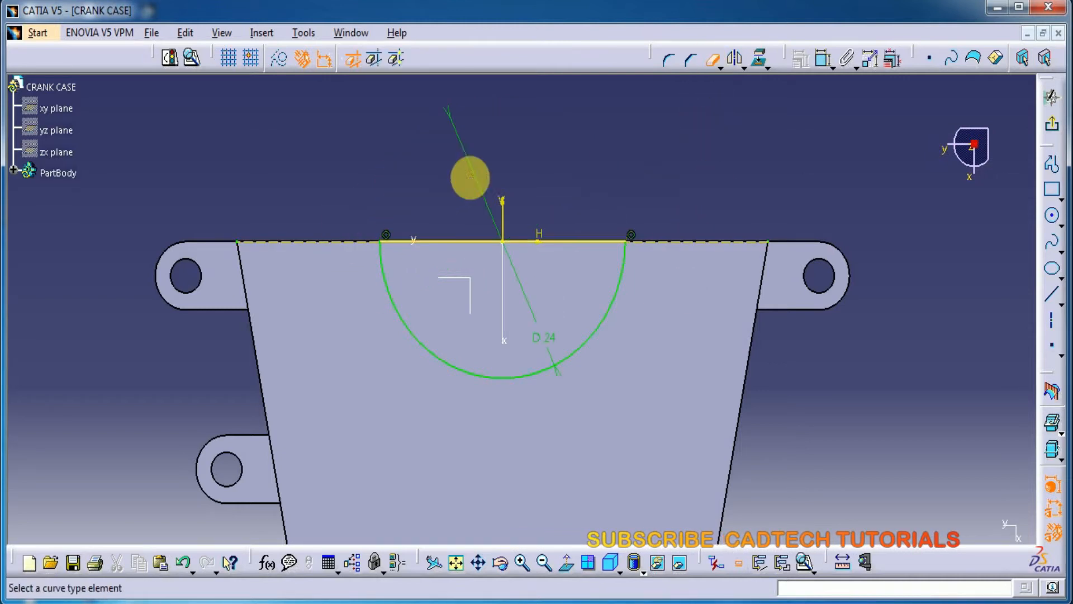
# Step: Leave the sketch and cut an 8 mm deep pocket from the 24 mm semicircular profile
pyautogui.click(1052, 125)
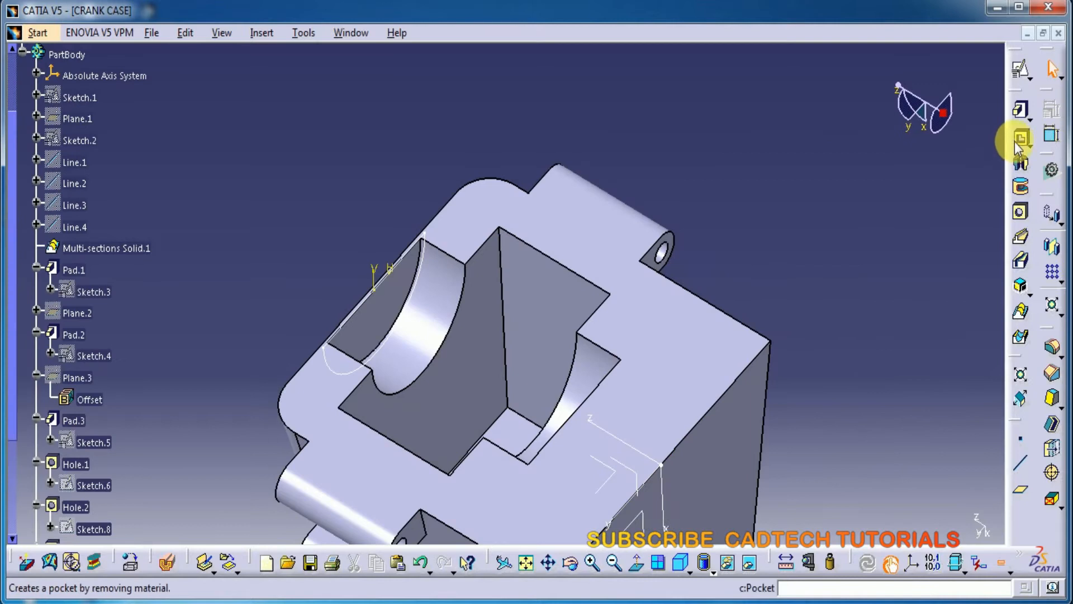
pyautogui.click(1019, 140)
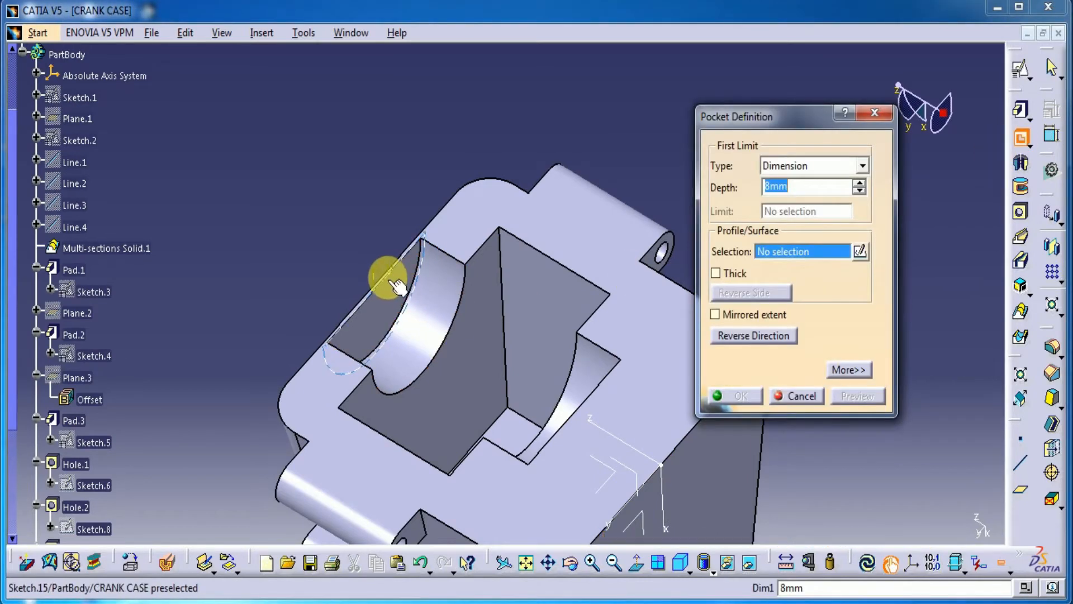
pyautogui.click(397, 287)
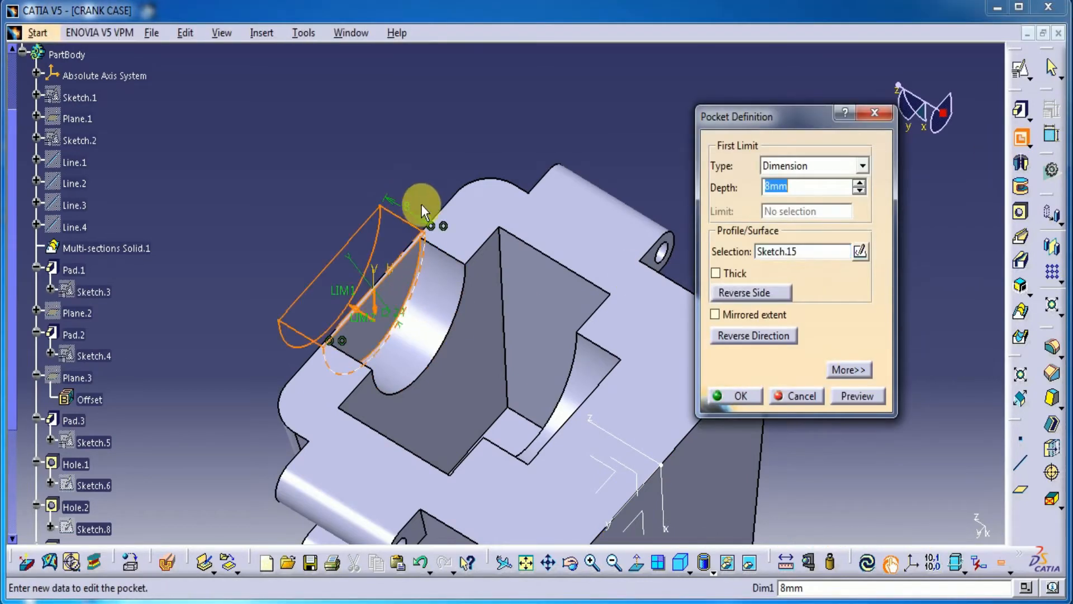
pyautogui.click(853, 397)
pyautogui.click(742, 397)
# Step: Create a positioned sketch on the body's flat top face around the rectangular pocket
pyautogui.moveTo(354, 172); pyautogui.dragTo(566, 336, button='middle')
pyautogui.click(592, 352)
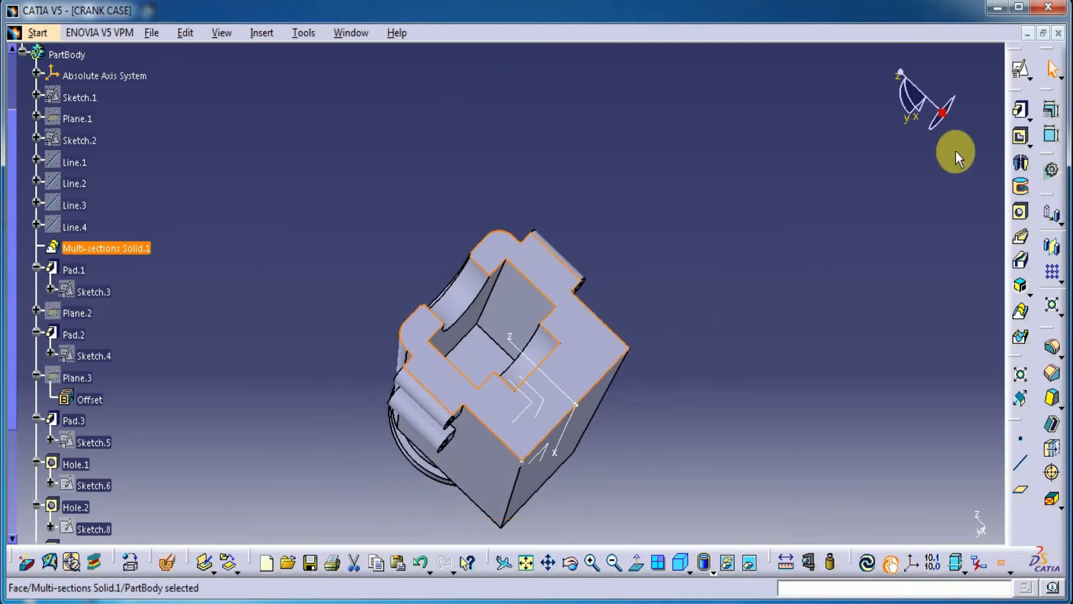
pyautogui.click(1023, 78)
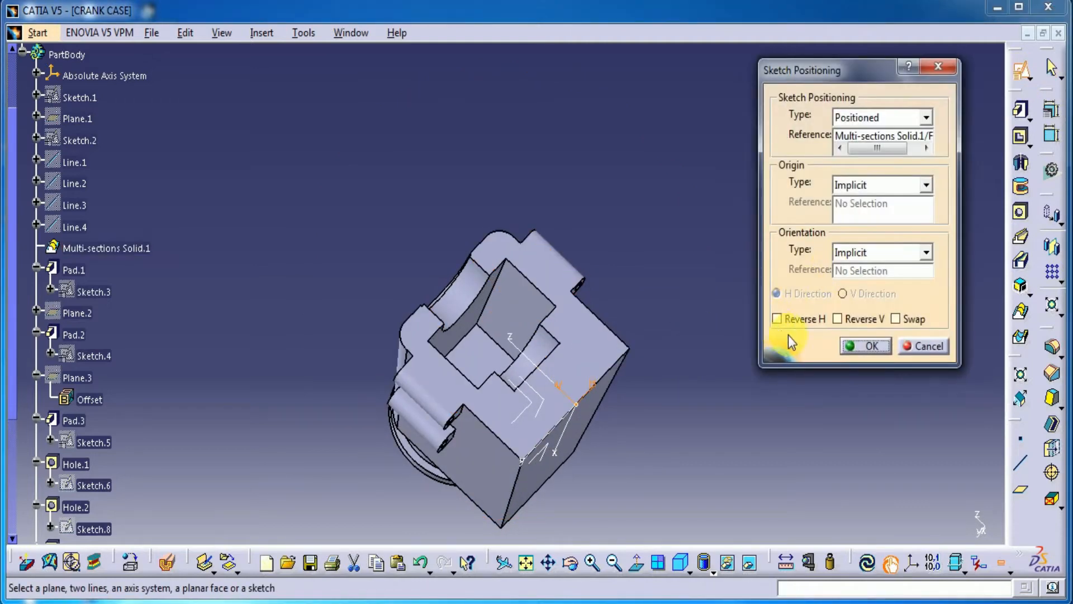
pyautogui.click(870, 348)
# Step: Sketch a horizontal elongated hole between the small recess and the body's outer edge, about 32 mm between centres with a radius of about 3.3 mm
pyautogui.moveTo(559, 503)
pyautogui.keyDown('ctrl'); pyautogui.mouseDown(button='middle')
pyautogui.moveTo(618, 497)
pyautogui.moveTo(574, 486)
pyautogui.moveTo(598, 434)
pyautogui.moveTo(508, 206)
pyautogui.moveTo(541, 292)
pyautogui.mouseUp(button='middle'); pyautogui.keyUp('ctrl')
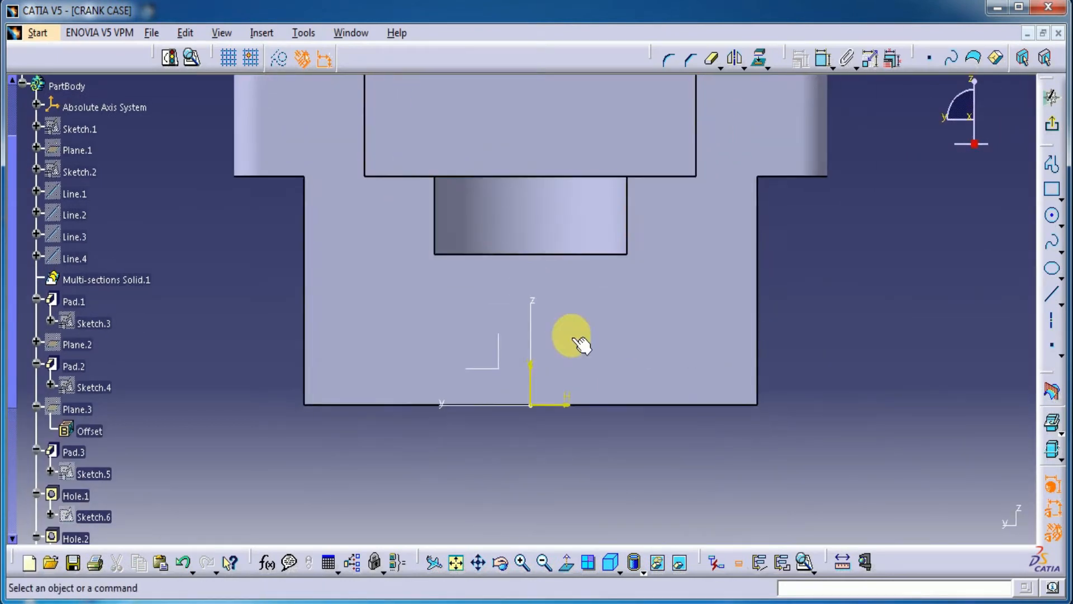
pyautogui.moveTo(573, 383); pyautogui.dragTo(570, 398, button='middle')
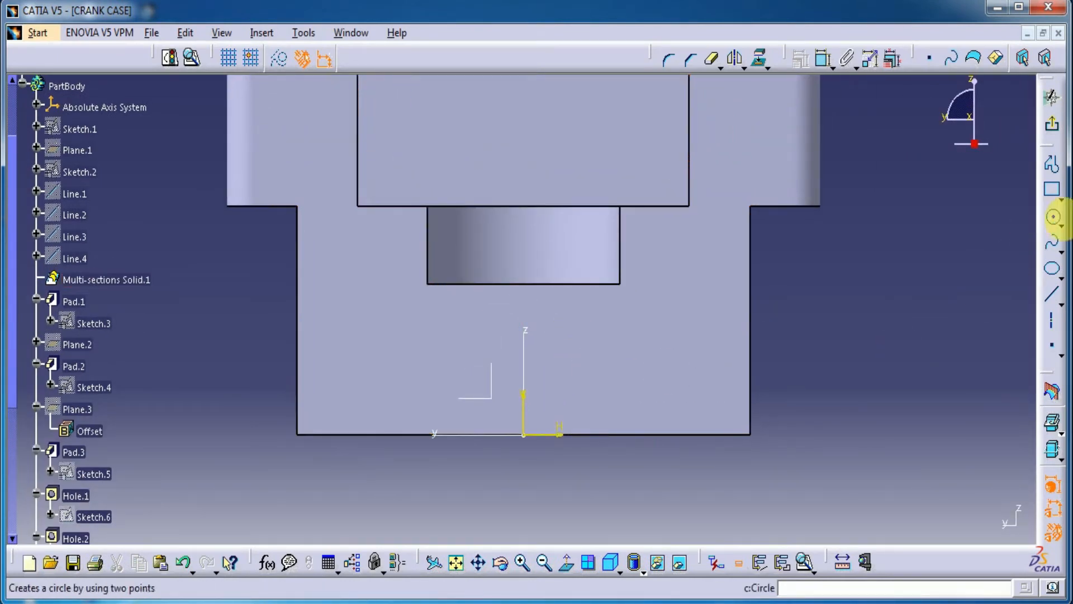
pyautogui.click(1064, 206)
pyautogui.click(946, 214)
pyautogui.click(371, 351)
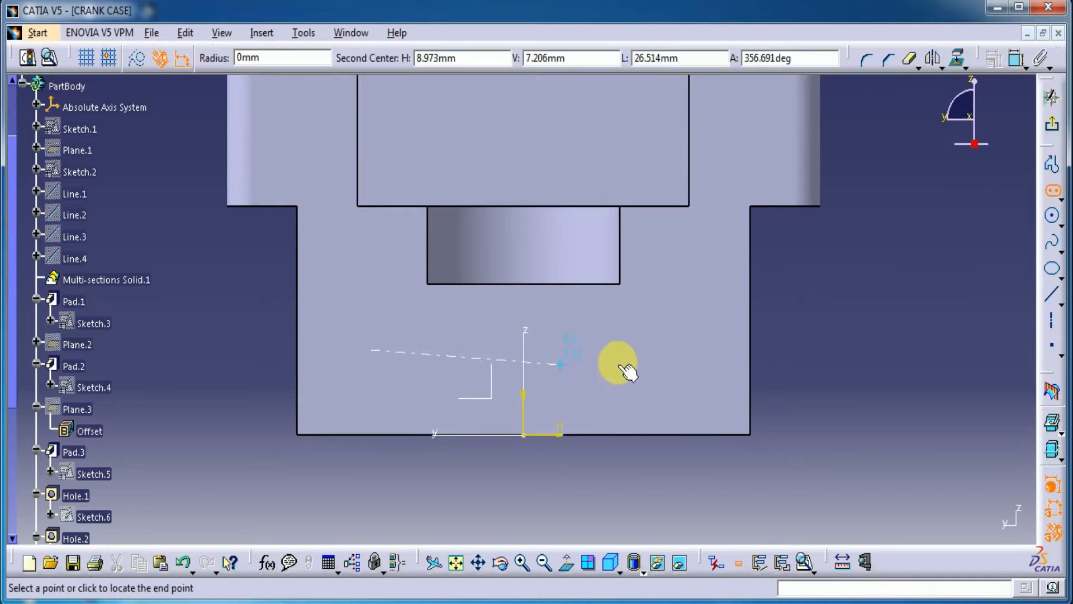
pyautogui.click(652, 350)
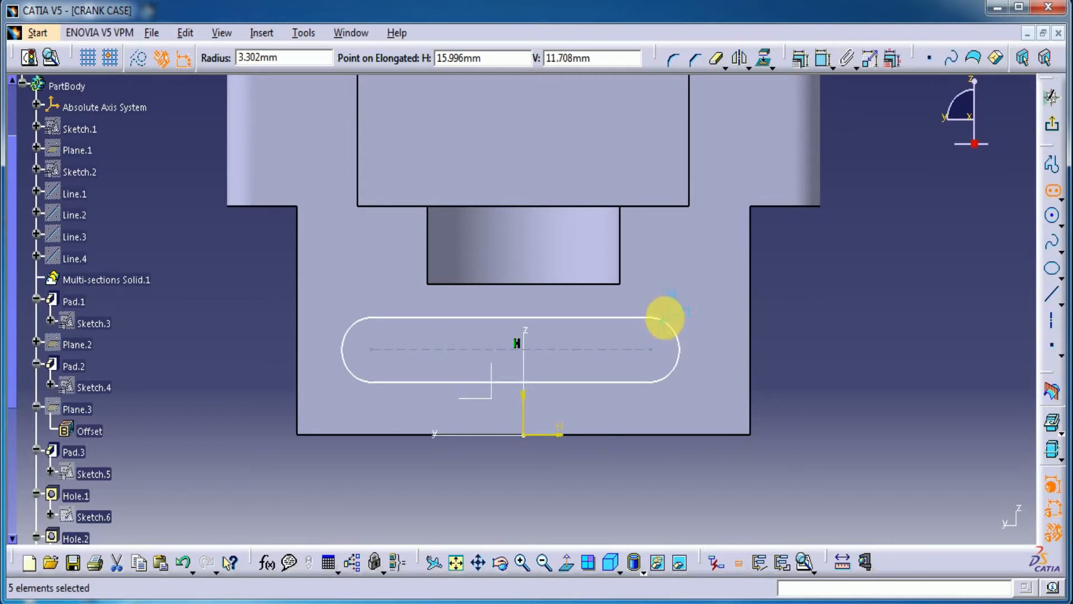
pyautogui.click(663, 319)
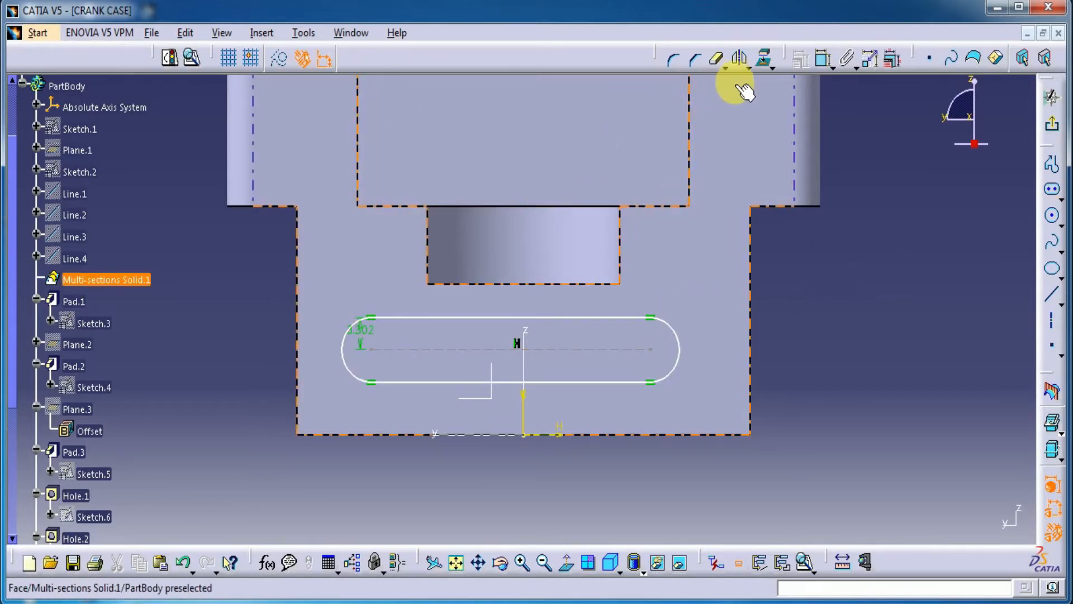
# Step: Set the elongated hole's radius to 6 mm
pyautogui.click(822, 58)
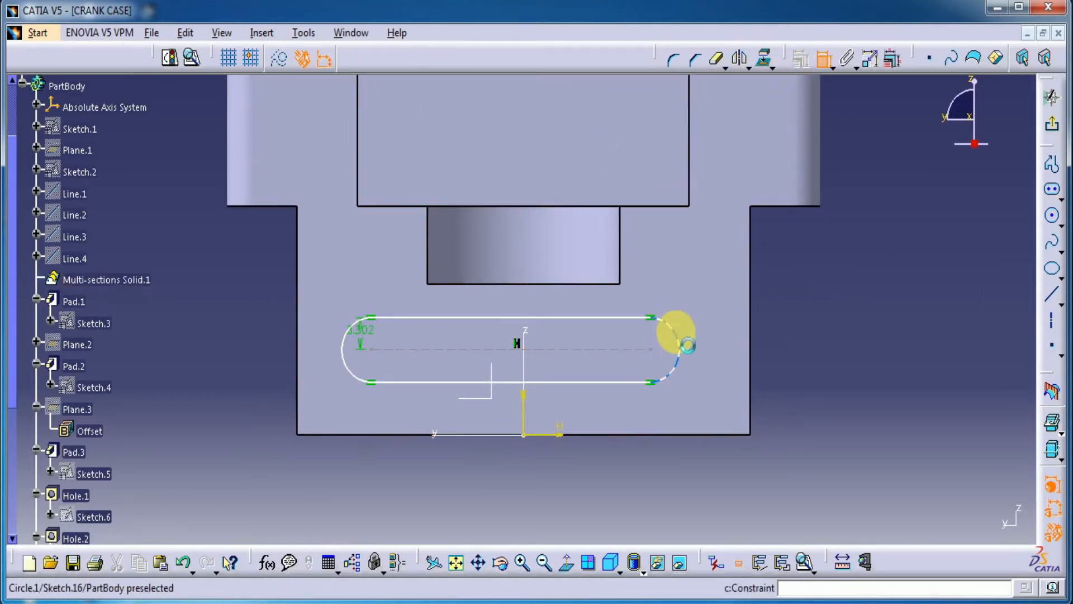
pyautogui.click(678, 335)
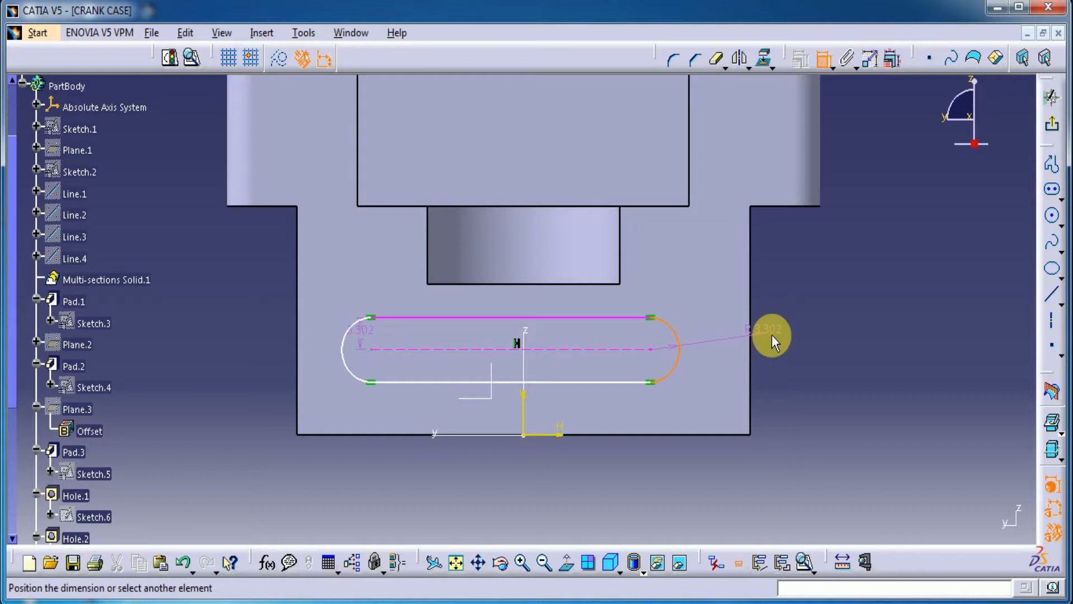
pyautogui.click(771, 334)
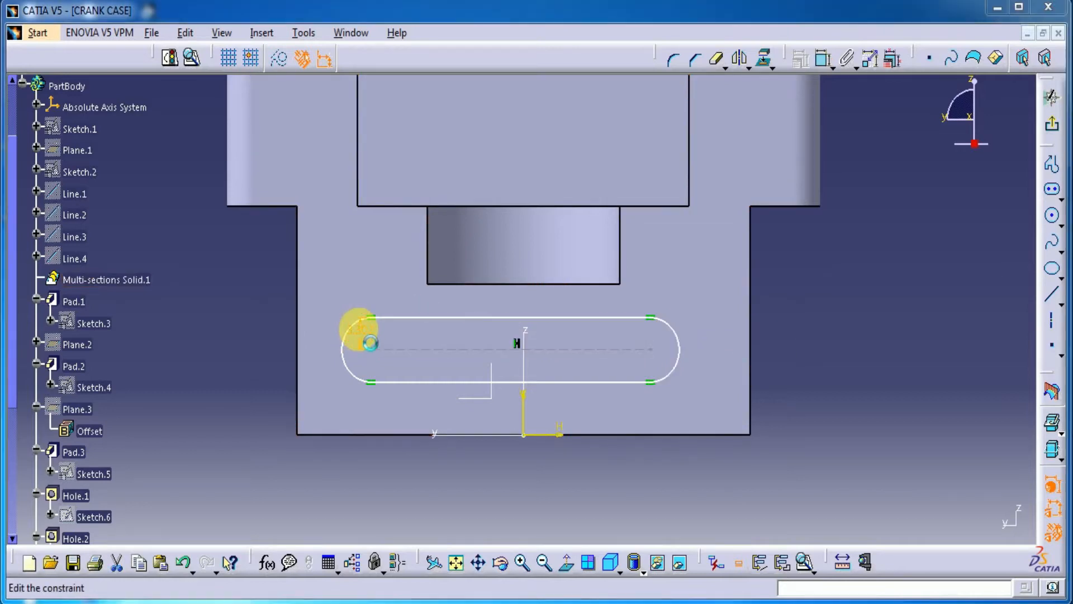
pyautogui.doubleClick(358, 329)
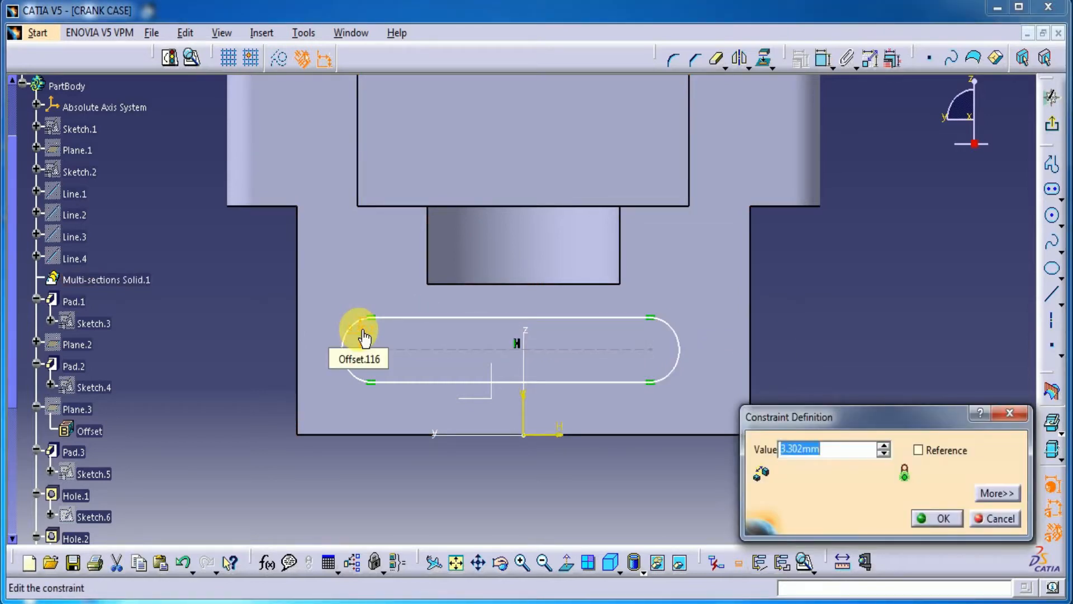
pyautogui.write('6')
pyautogui.press('Return')
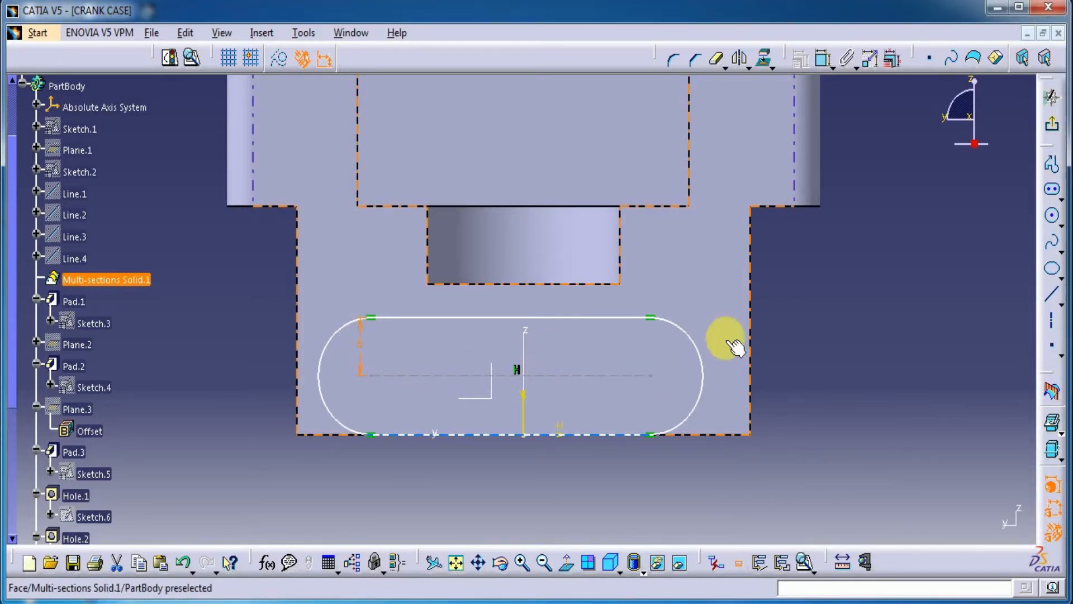
pyautogui.click(822, 57)
pyautogui.click(653, 378)
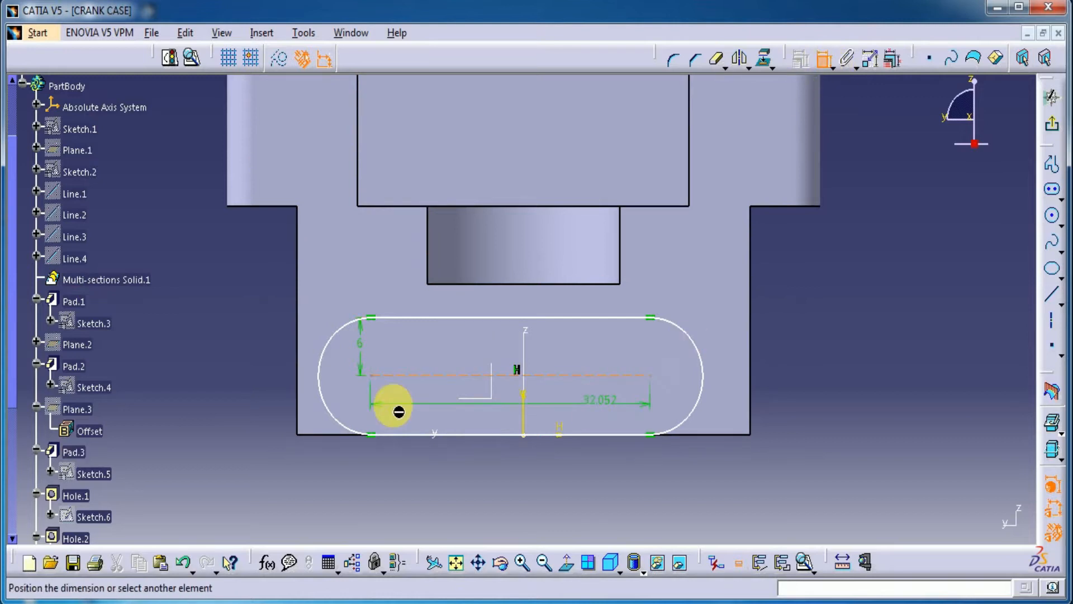
pyautogui.click(822, 63)
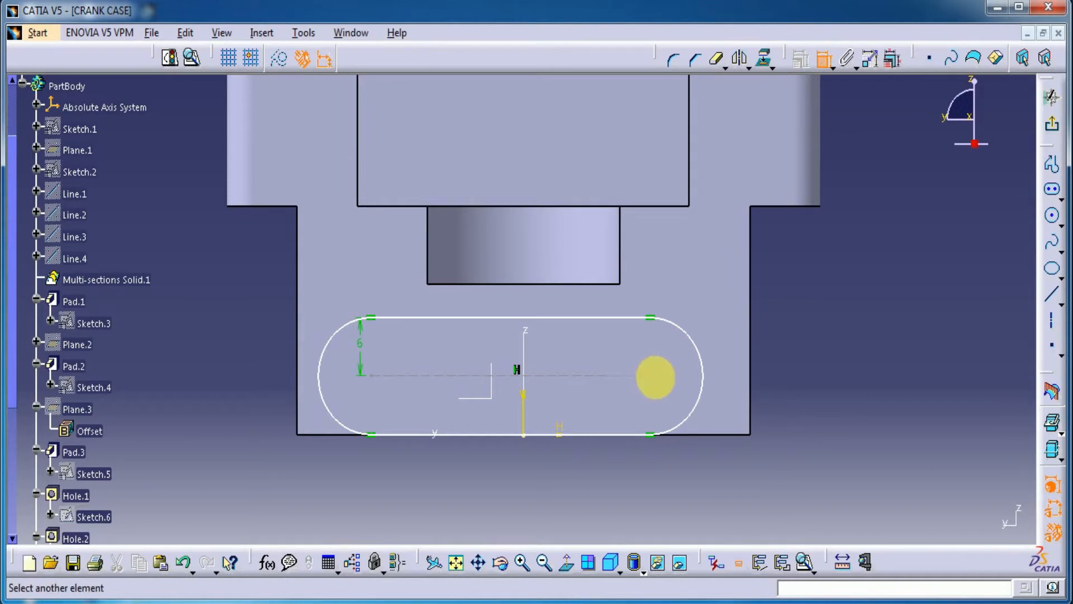
pyautogui.click(373, 380)
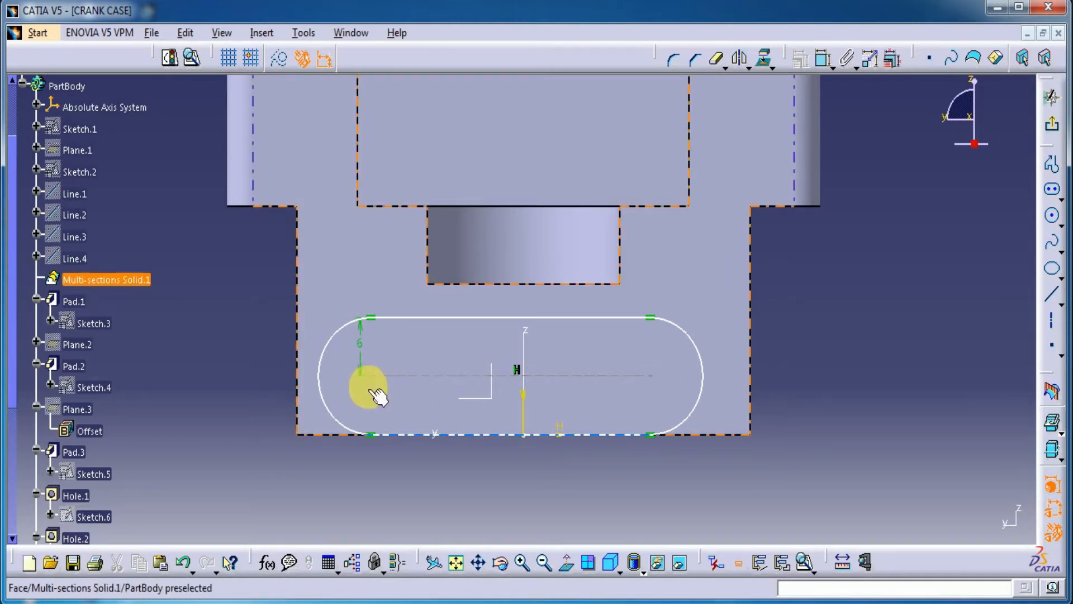
# Step: Constrain the elongated hole's two arc centres to be symmetric about the sketch's vertical axis
pyautogui.click(822, 63)
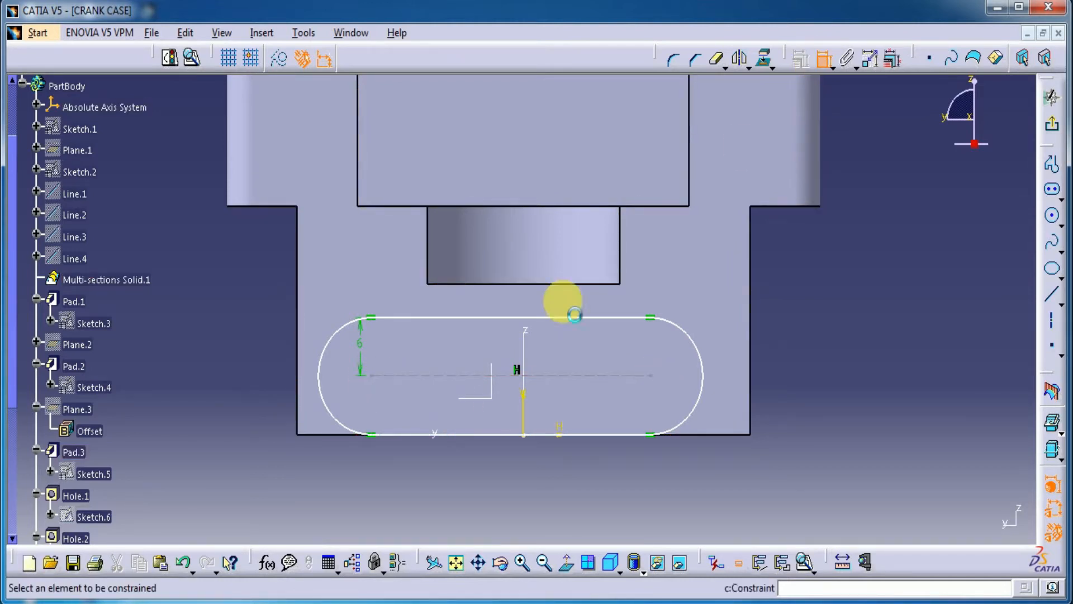
pyautogui.click(373, 379)
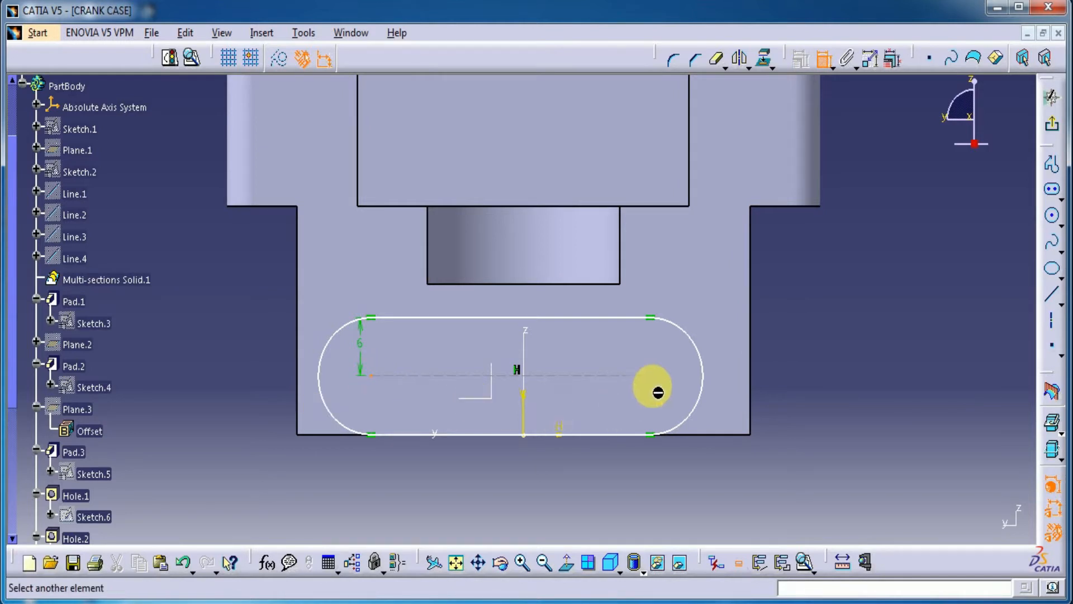
pyautogui.click(652, 376)
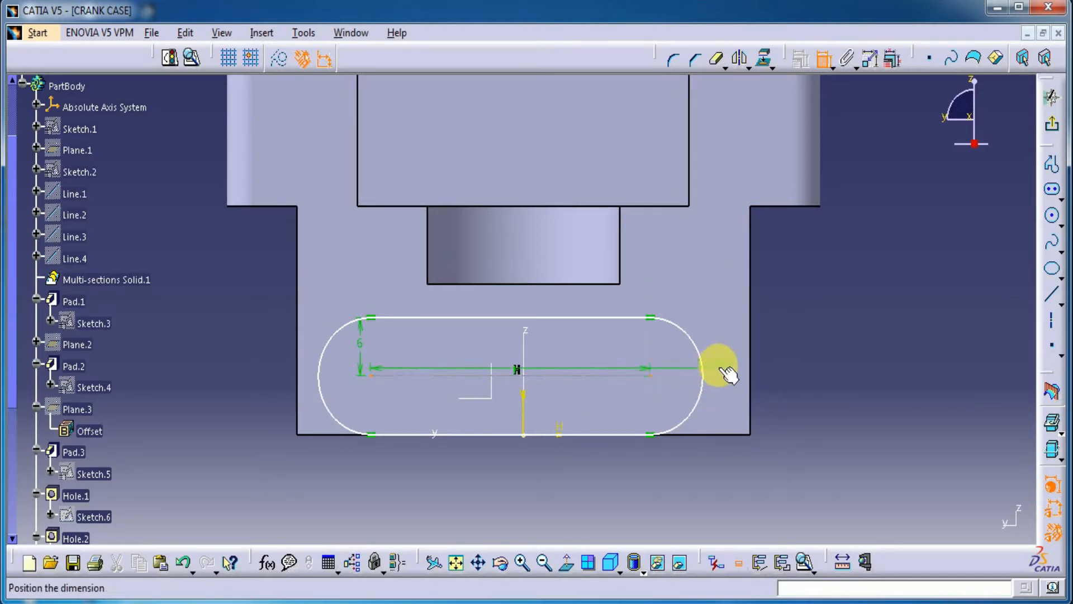
pyautogui.rightClick(882, 314)
pyautogui.click(552, 430)
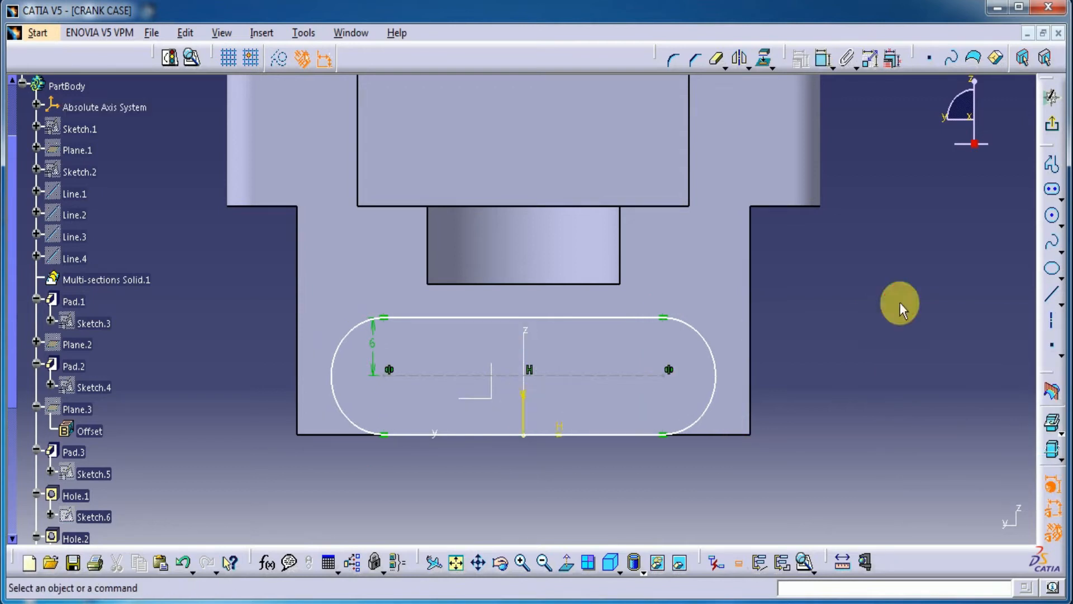
# Step: Make the elongated hole's straight side nearest the small recess coincident with that recess's edge
pyautogui.click(823, 57)
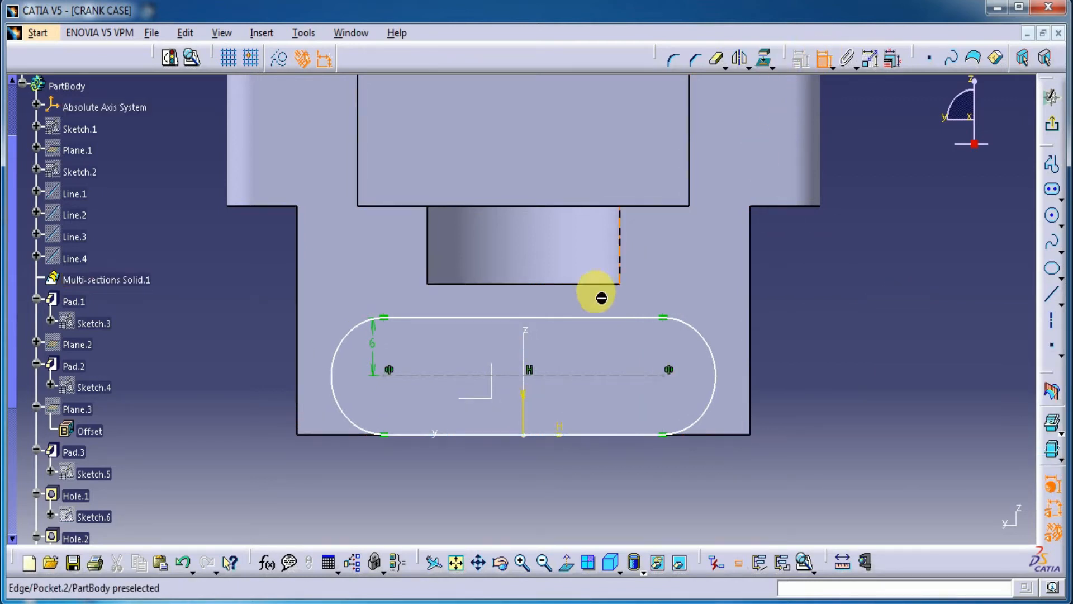
pyautogui.click(570, 318)
pyautogui.click(568, 283)
pyautogui.rightClick(883, 279)
pyautogui.click(925, 433)
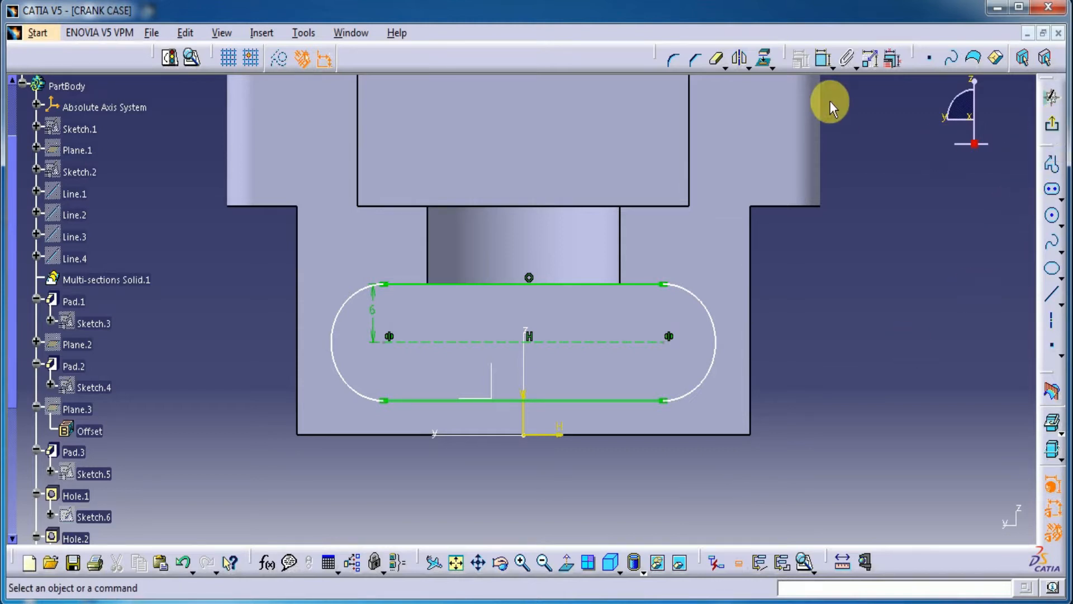
# Step: Dimension the elongated hole's centre-to-centre length at 33 mm and finish the sketch
pyautogui.click(822, 59)
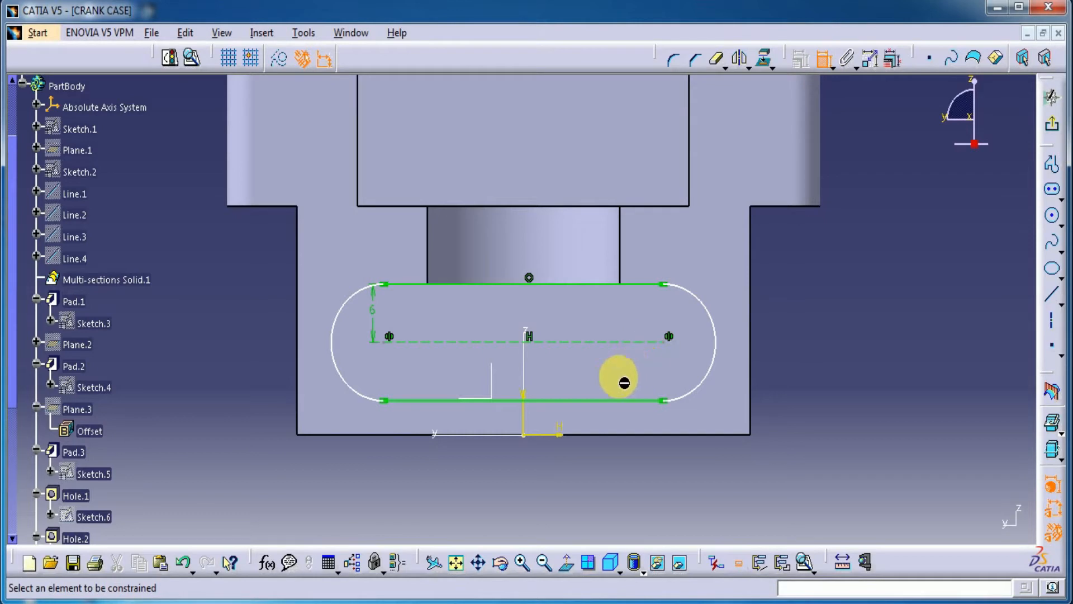
pyautogui.click(592, 341)
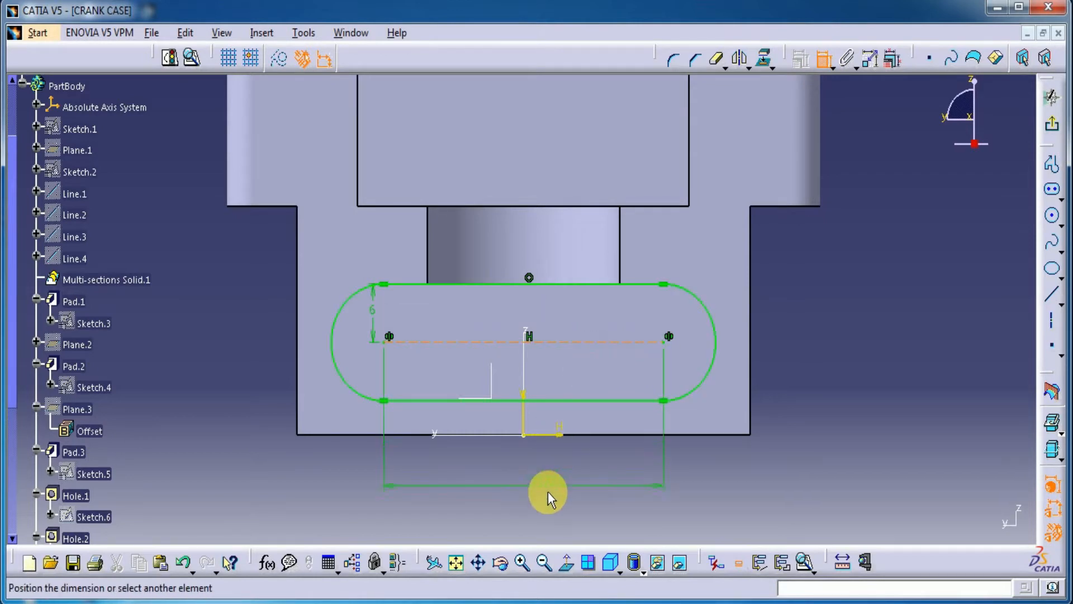
pyautogui.doubleClick(550, 485)
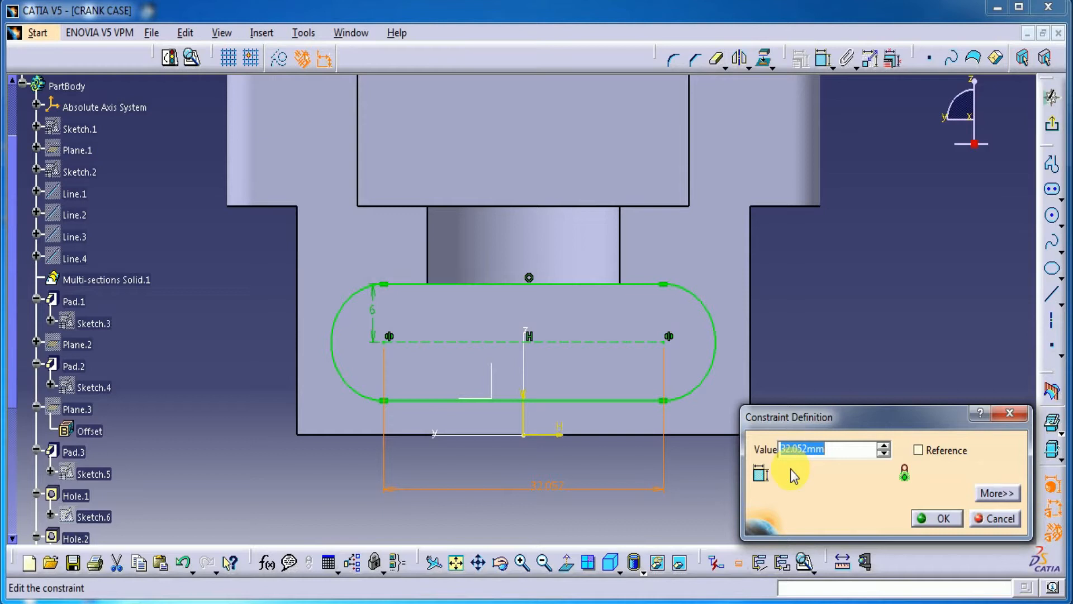
pyautogui.press('Return')
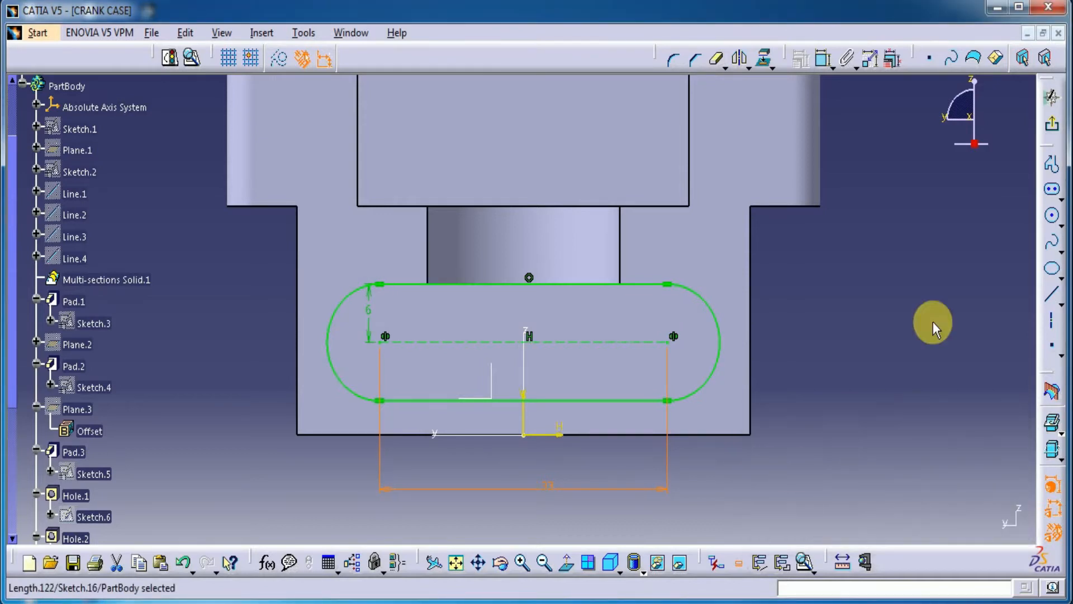
pyautogui.click(1053, 127)
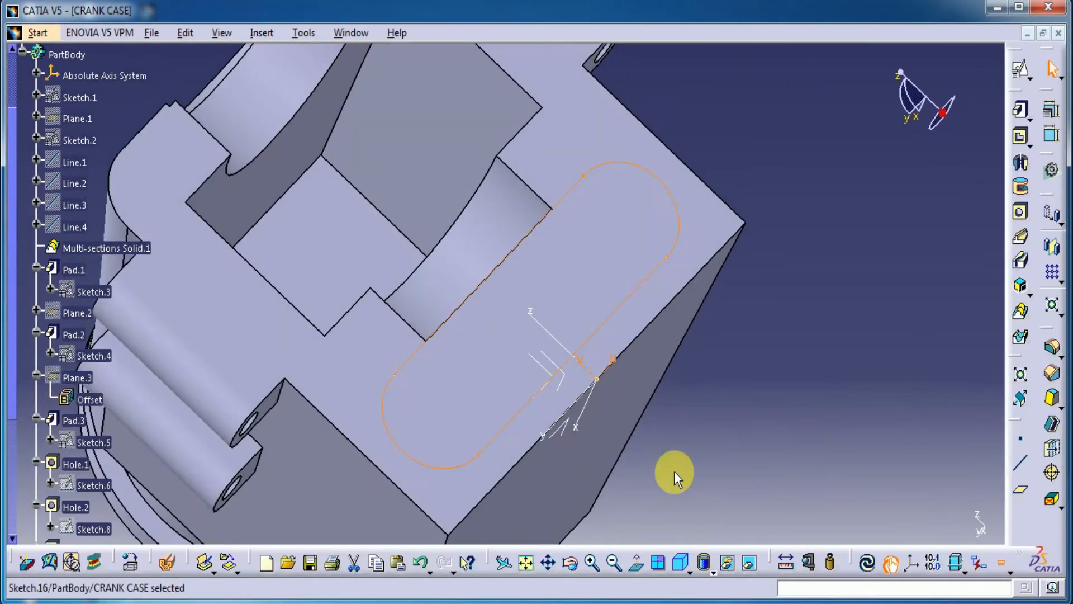
# Step: Start a reference plane of type Offset from plane, using the crank case's top face as its reference
pyautogui.moveTo(644, 454); pyautogui.dragTo(626, 438, button='middle')
pyautogui.moveTo(763, 420); pyautogui.dragTo(707, 336, button='middle')
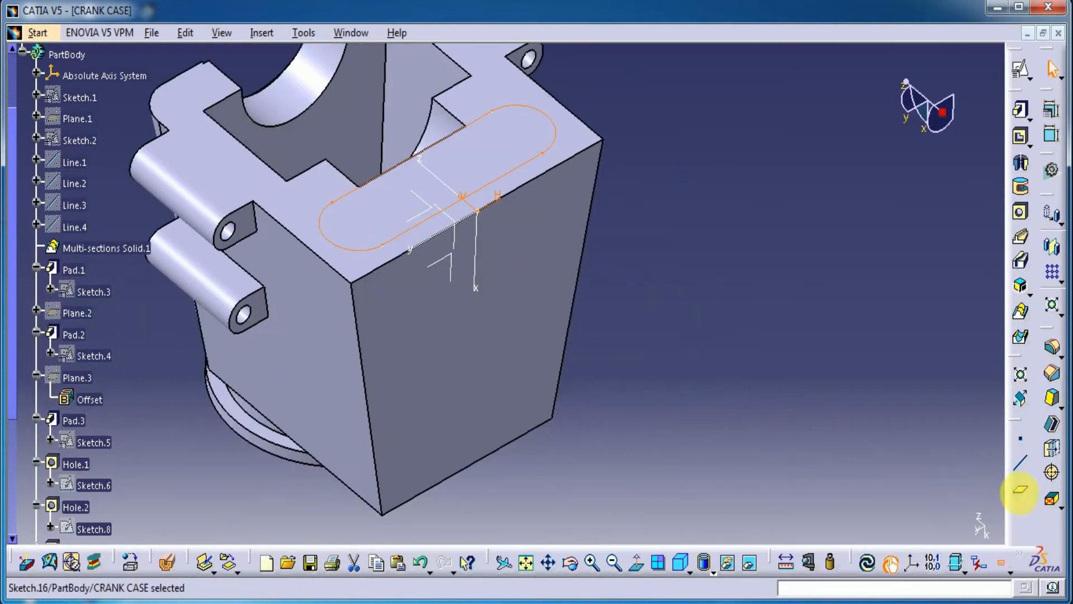
pyautogui.click(1023, 496)
pyautogui.click(542, 152)
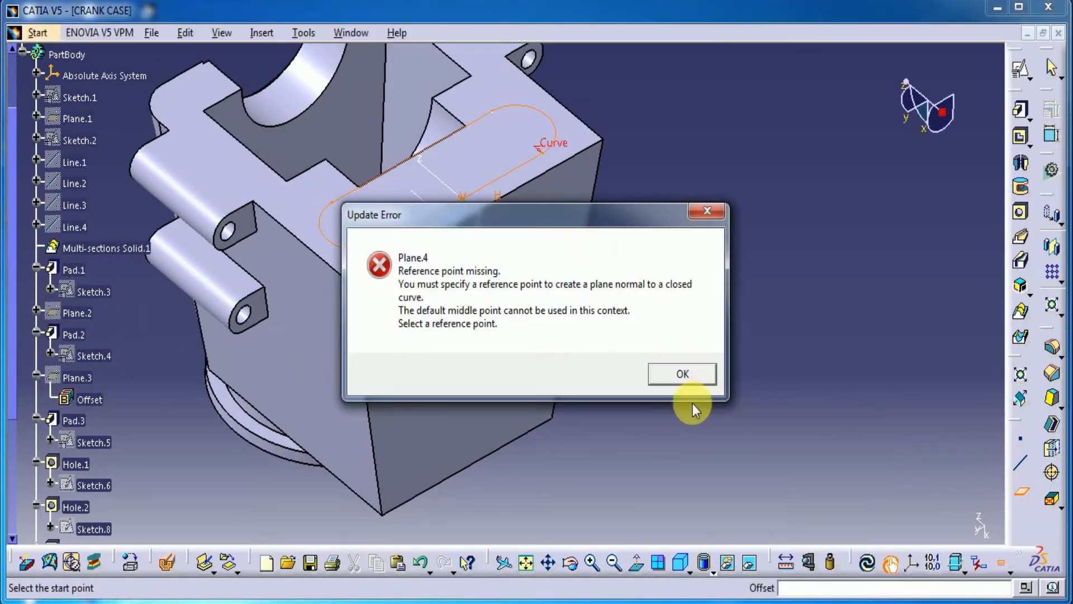
pyautogui.click(692, 384)
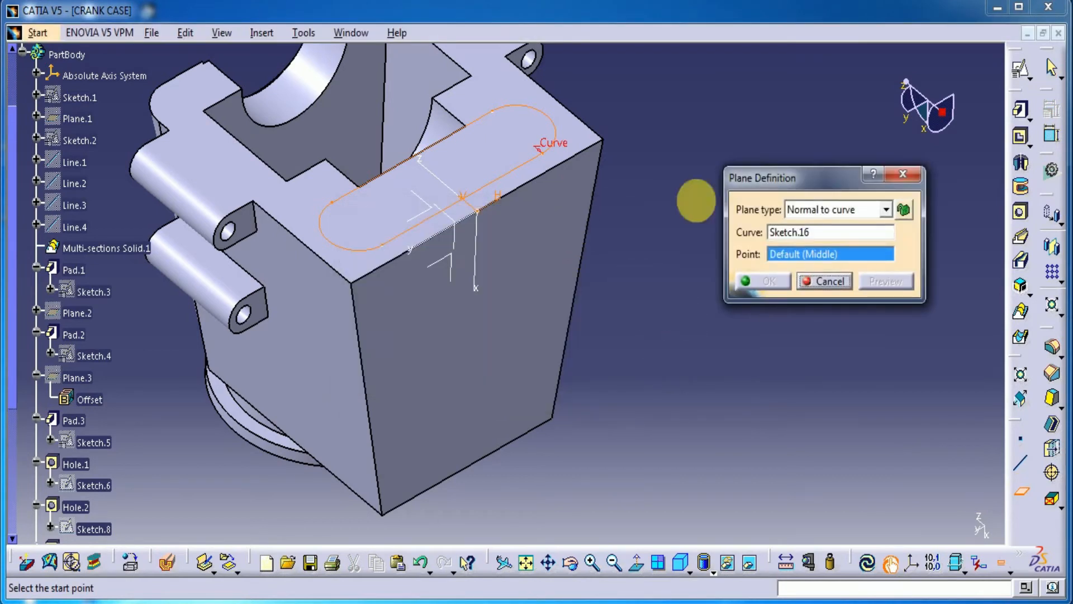
pyautogui.click(837, 211)
pyautogui.click(835, 222)
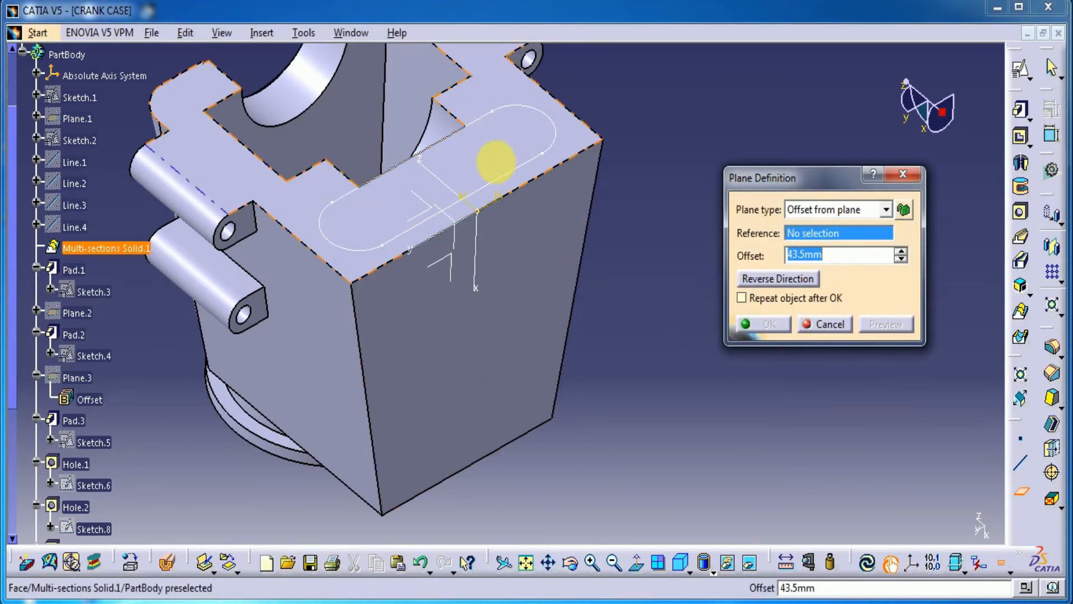
pyautogui.click(492, 164)
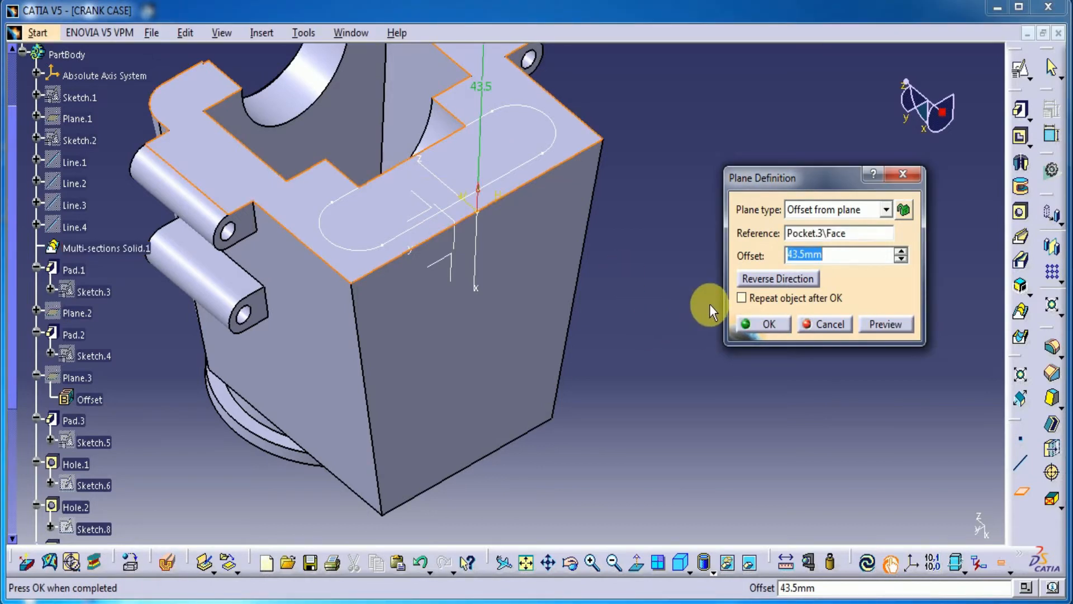
# Step: Set the plane's offset to 18 mm, reverse it to lie below the top face, and create it
pyautogui.moveTo(658, 265); pyautogui.dragTo(649, 352, button='middle')
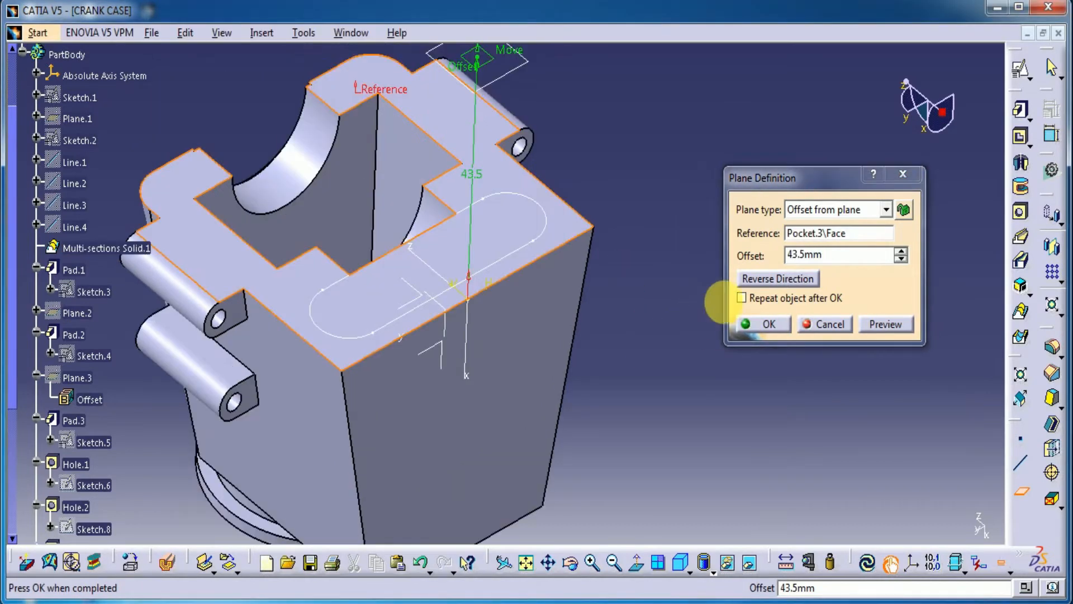
pyautogui.moveTo(831, 261); pyautogui.dragTo(755, 270)
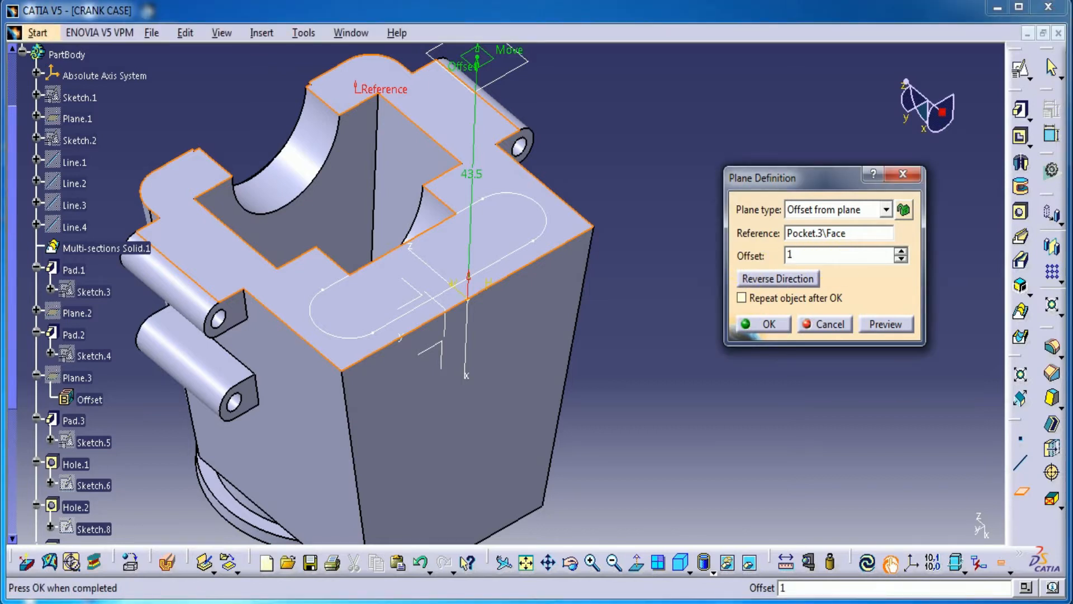
pyautogui.write('18')
pyautogui.click(778, 278)
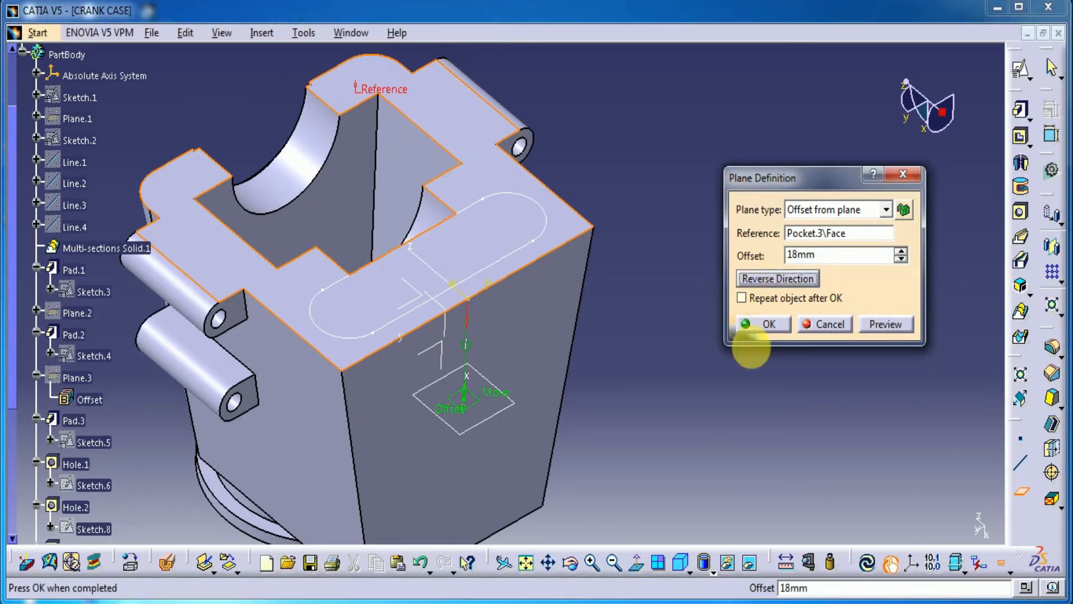
pyautogui.click(884, 324)
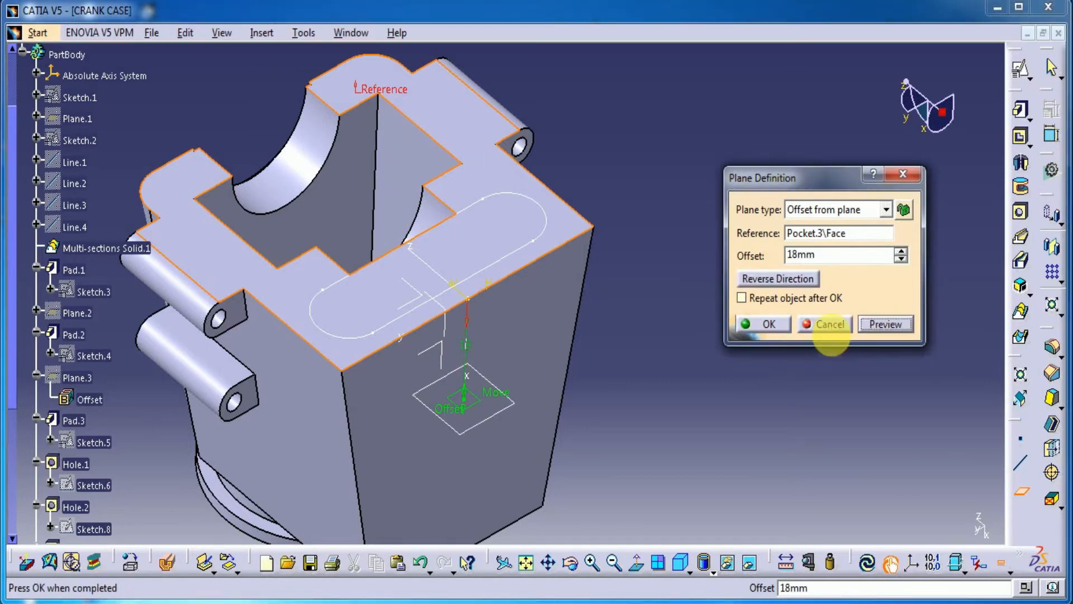
pyautogui.click(777, 326)
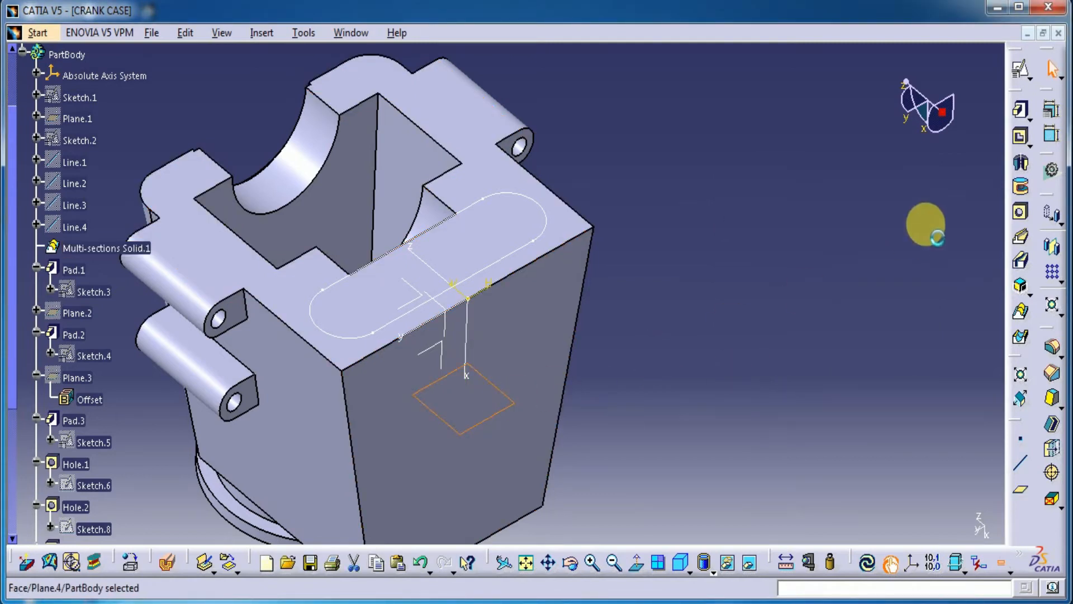
# Step: Open a positioned sketch on the new offset plane and project the elongated hole's two straight sides into it
pyautogui.click(1025, 79)
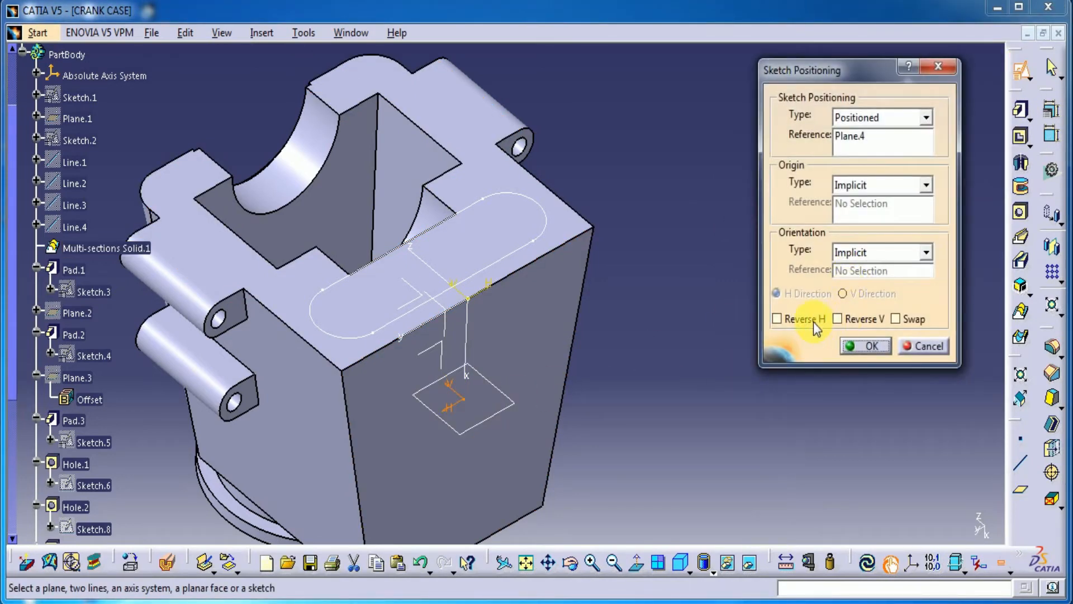
pyautogui.click(873, 346)
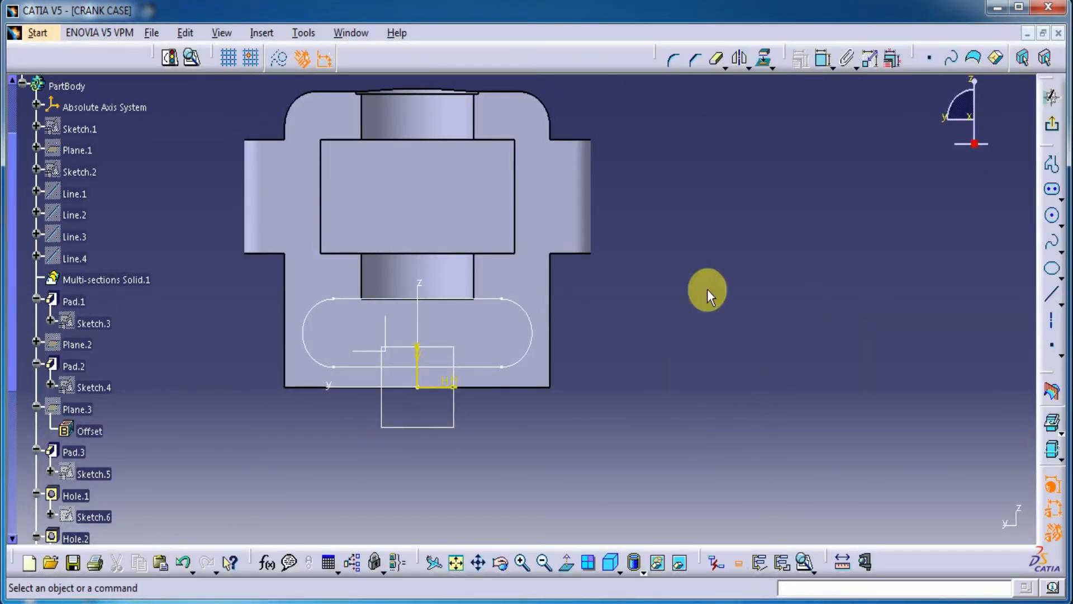
pyautogui.click(761, 67)
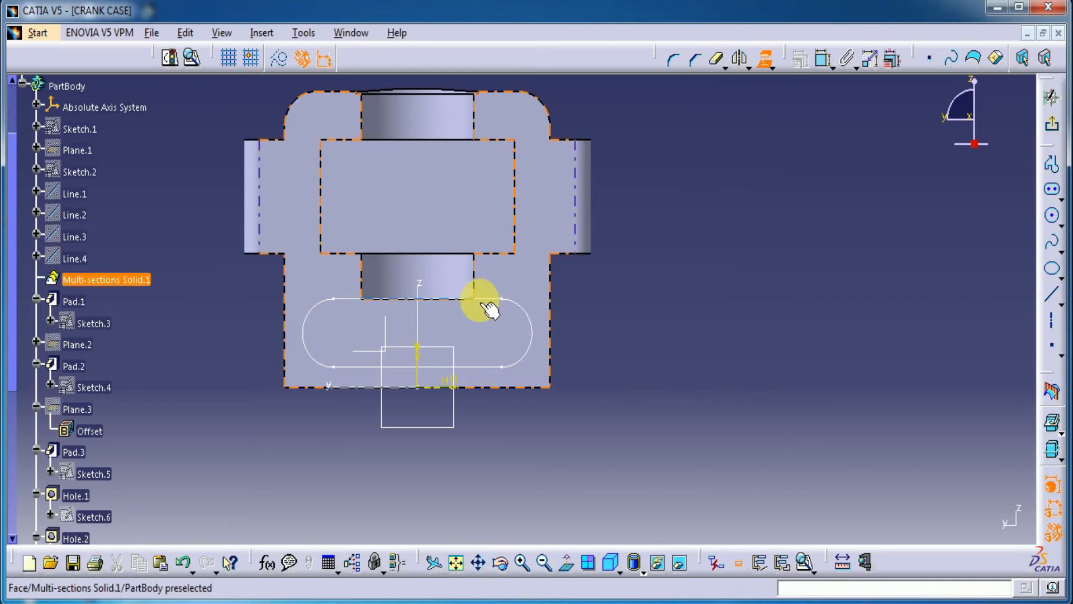
pyautogui.click(467, 370)
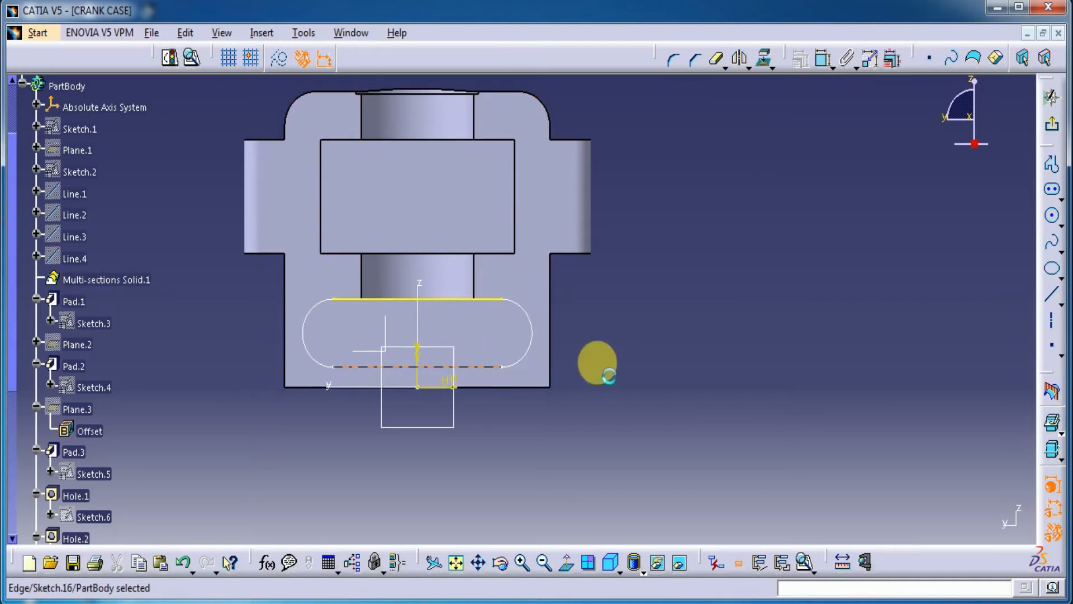
pyautogui.click(760, 64)
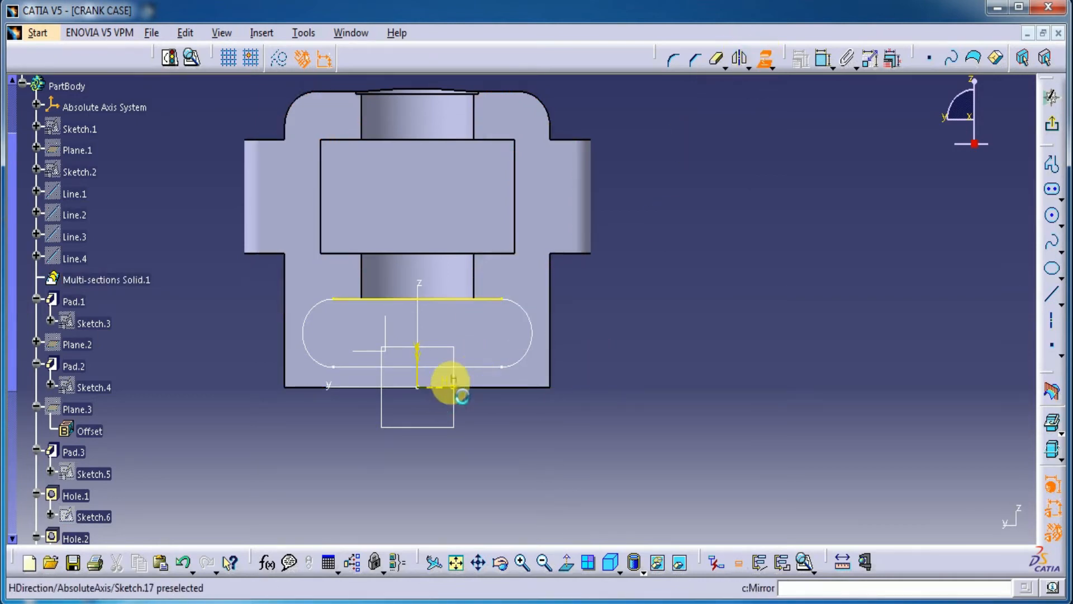
pyautogui.click(474, 366)
pyautogui.click(638, 445)
# Step: Sketch two circles between the projected lines, one towards each end of the elongated hole outline
pyautogui.moveTo(614, 457)
pyautogui.mouseDown(button='middle')
pyautogui.moveTo(523, 460)
pyautogui.moveTo(515, 372)
pyautogui.moveTo(828, 348)
pyautogui.mouseUp(button='middle')
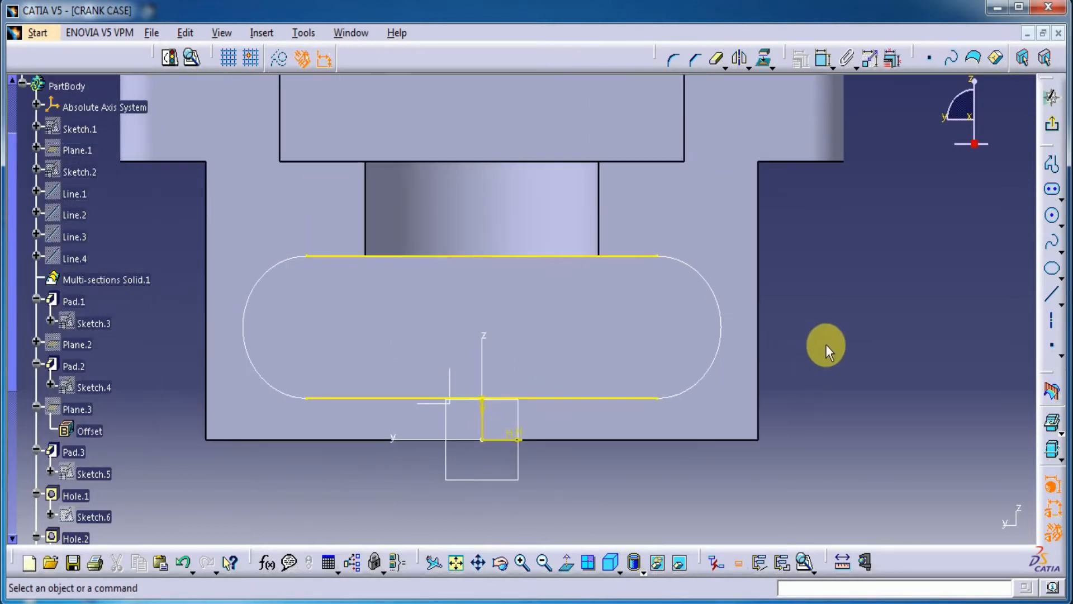
pyautogui.click(1053, 217)
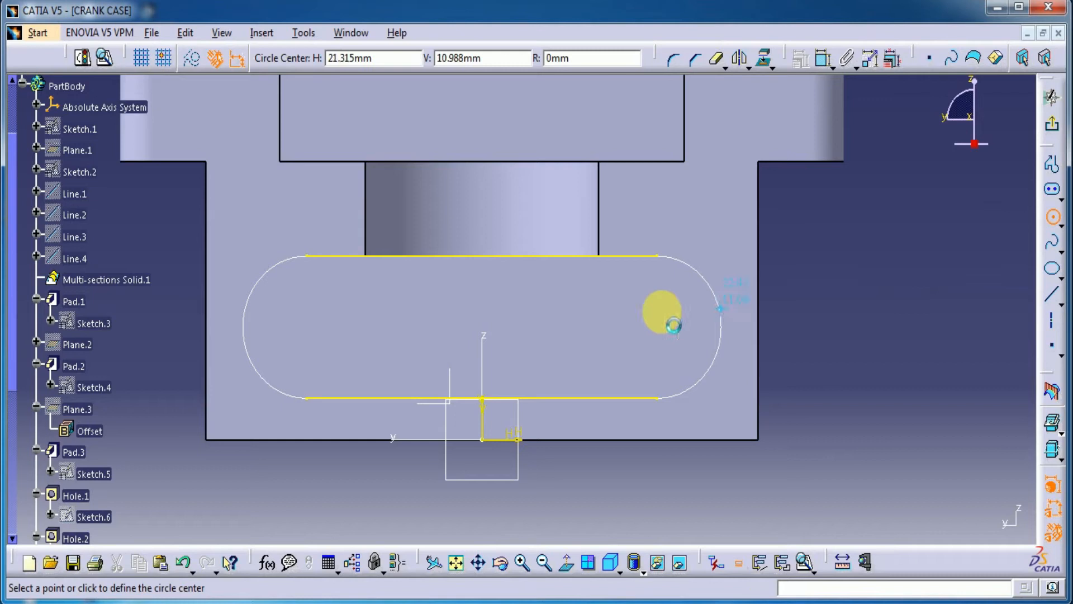
pyautogui.click(605, 327)
pyautogui.click(618, 294)
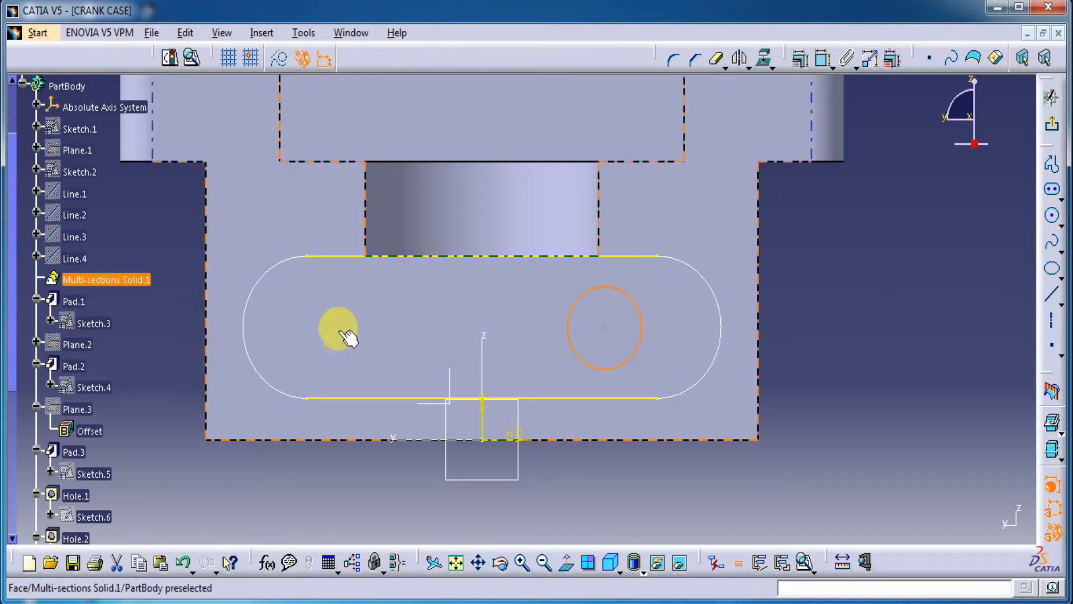
pyautogui.click(1053, 220)
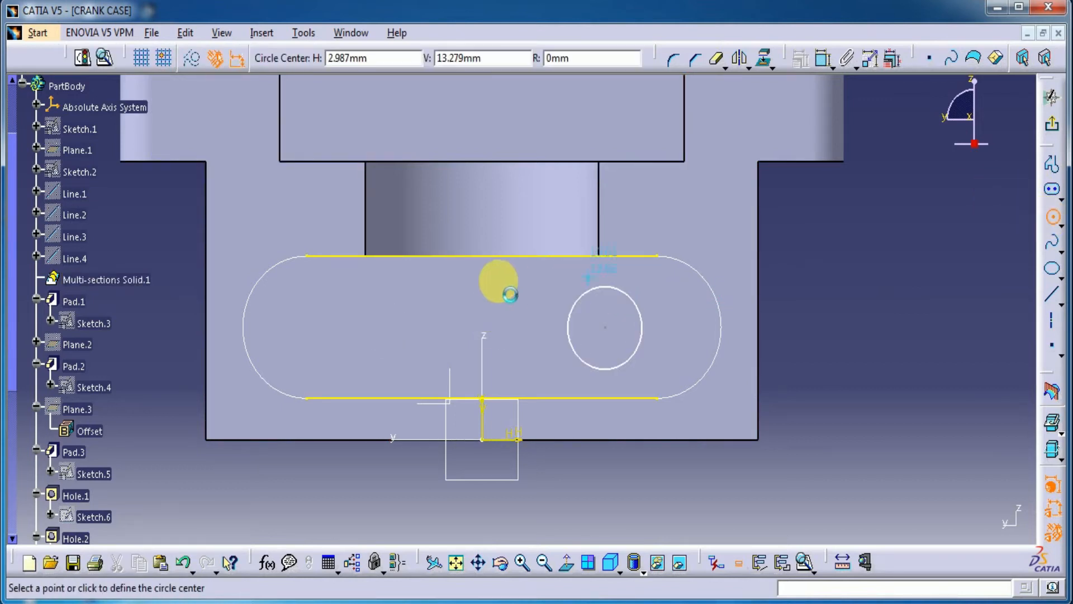
pyautogui.click(343, 326)
pyautogui.click(361, 299)
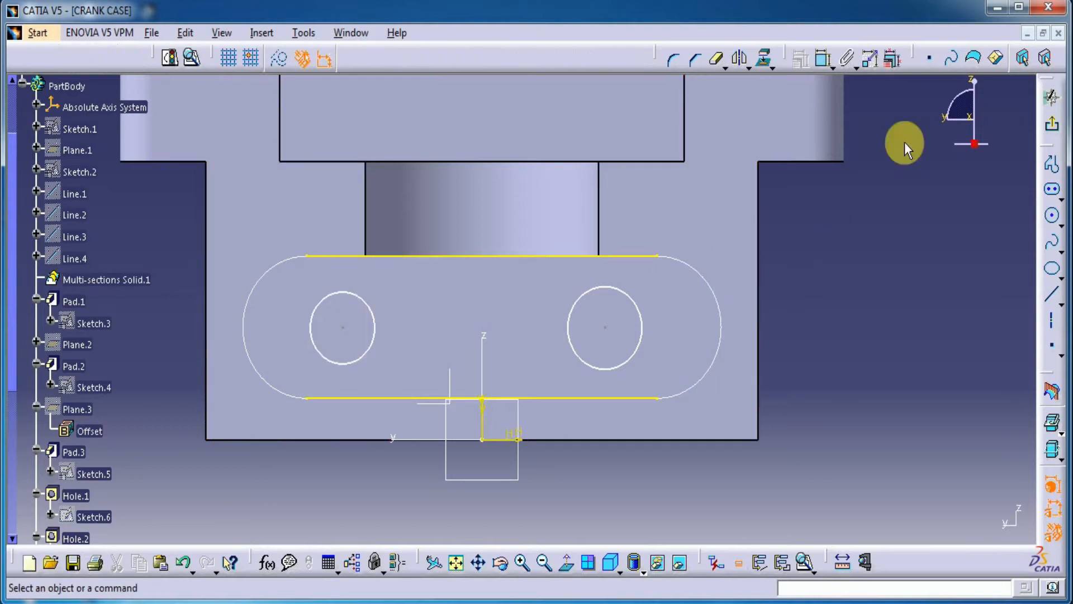
# Step: Make the right-hand circle tangent to both projected straight lines
pyautogui.click(822, 58)
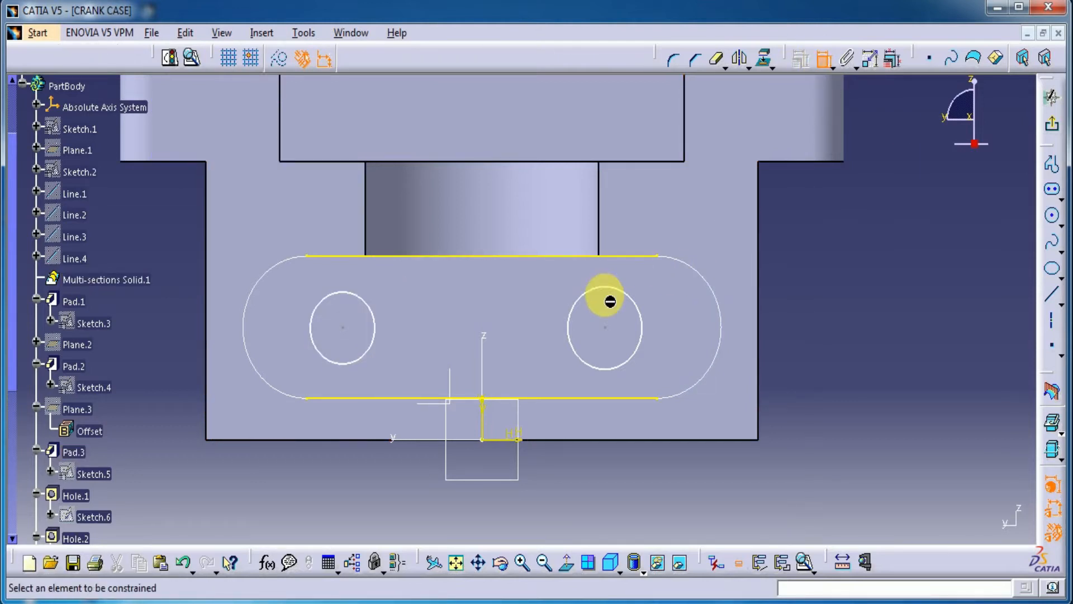
pyautogui.click(608, 287)
pyautogui.click(627, 257)
pyautogui.rightClick(874, 252)
pyautogui.click(897, 334)
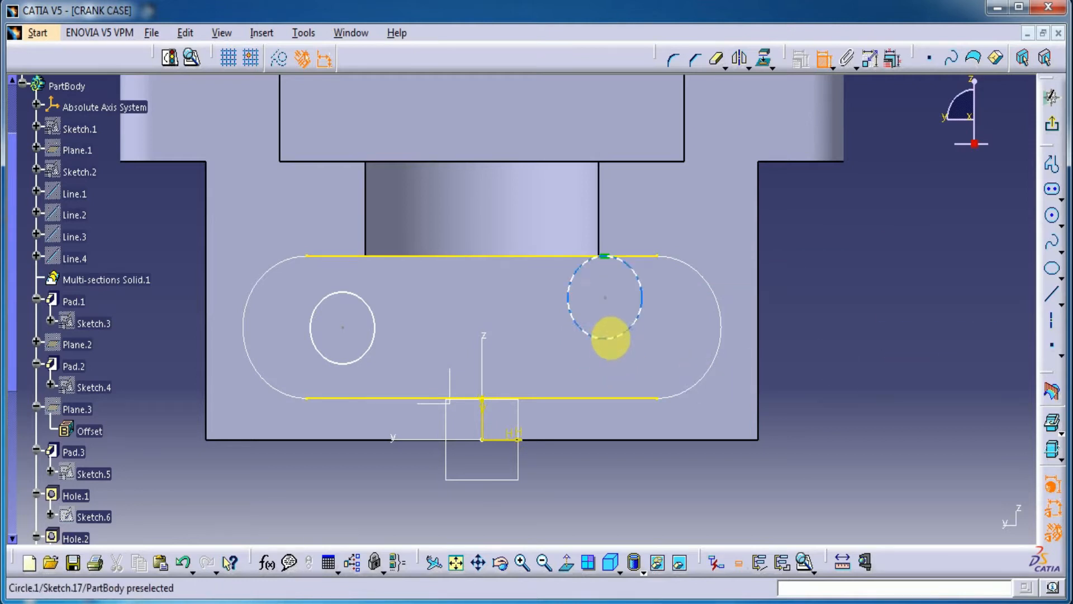
pyautogui.click(611, 338)
pyautogui.click(616, 399)
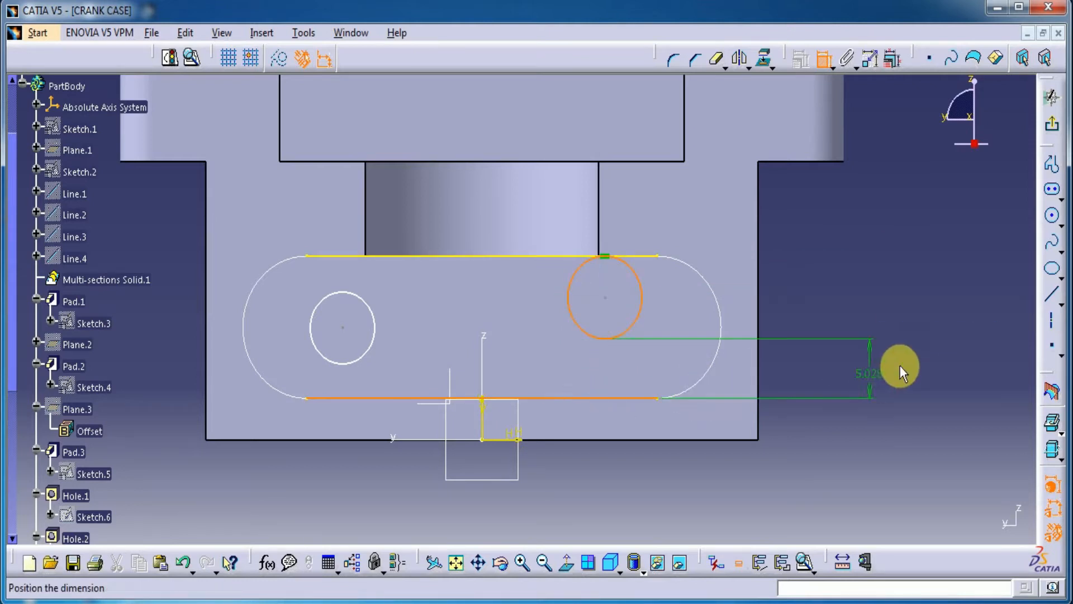
pyautogui.rightClick(901, 369)
pyautogui.click(930, 444)
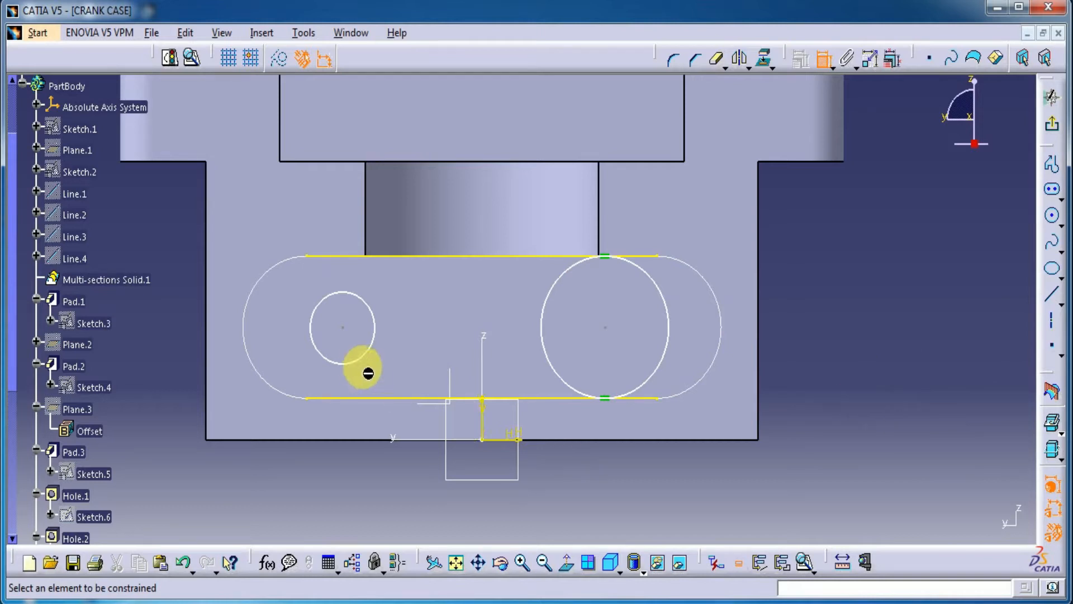
# Step: Make the left-hand circle tangent to both projected straight lines
pyautogui.click(353, 367)
pyautogui.click(354, 400)
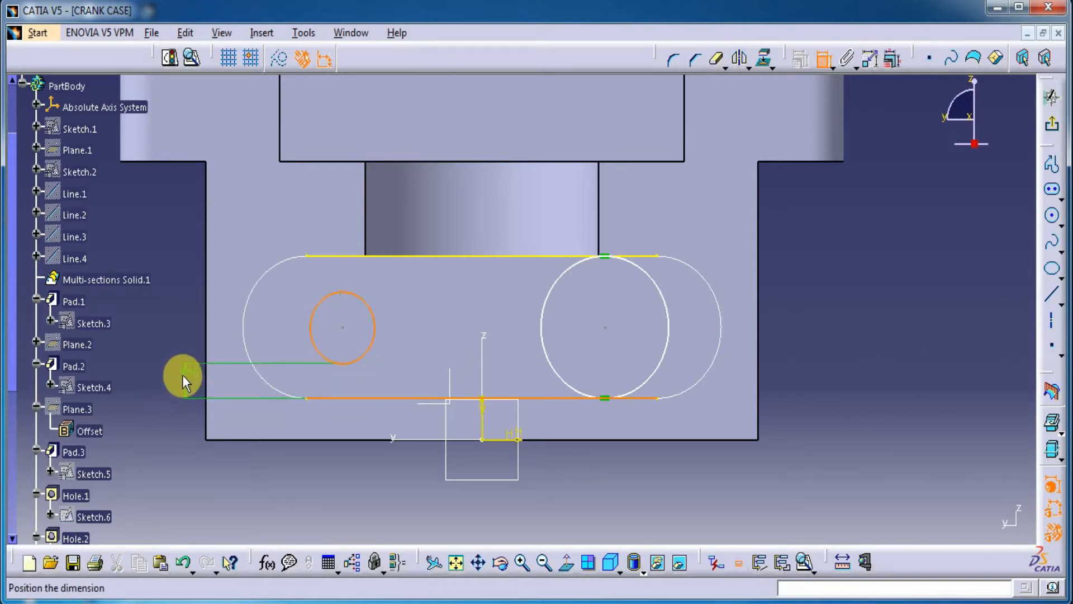
pyautogui.rightClick(183, 377)
pyautogui.click(206, 450)
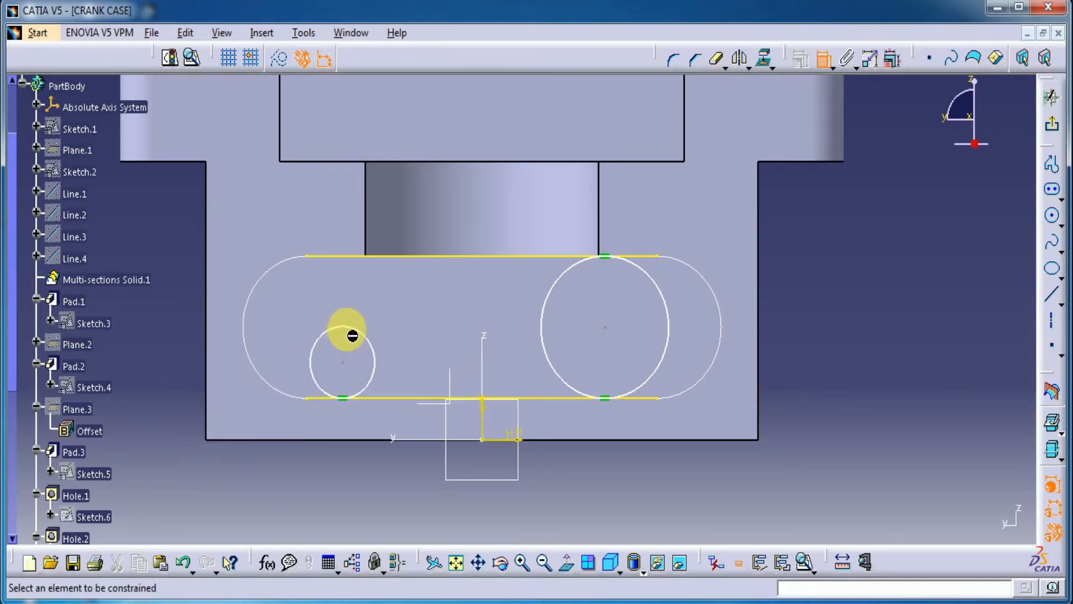
pyautogui.click(353, 335)
pyautogui.click(354, 255)
pyautogui.rightClick(170, 296)
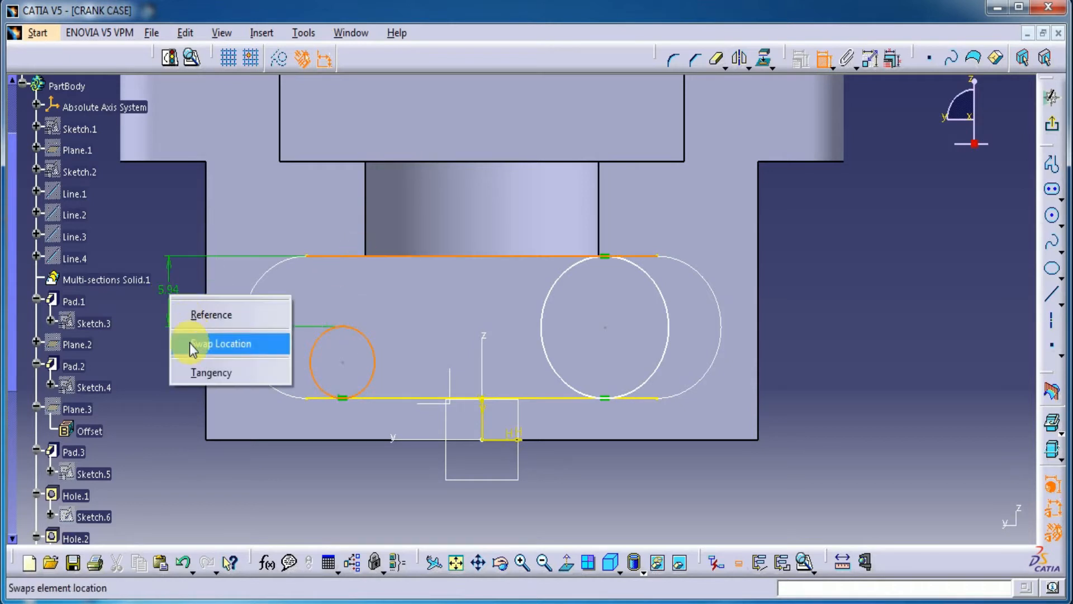
pyautogui.click(190, 373)
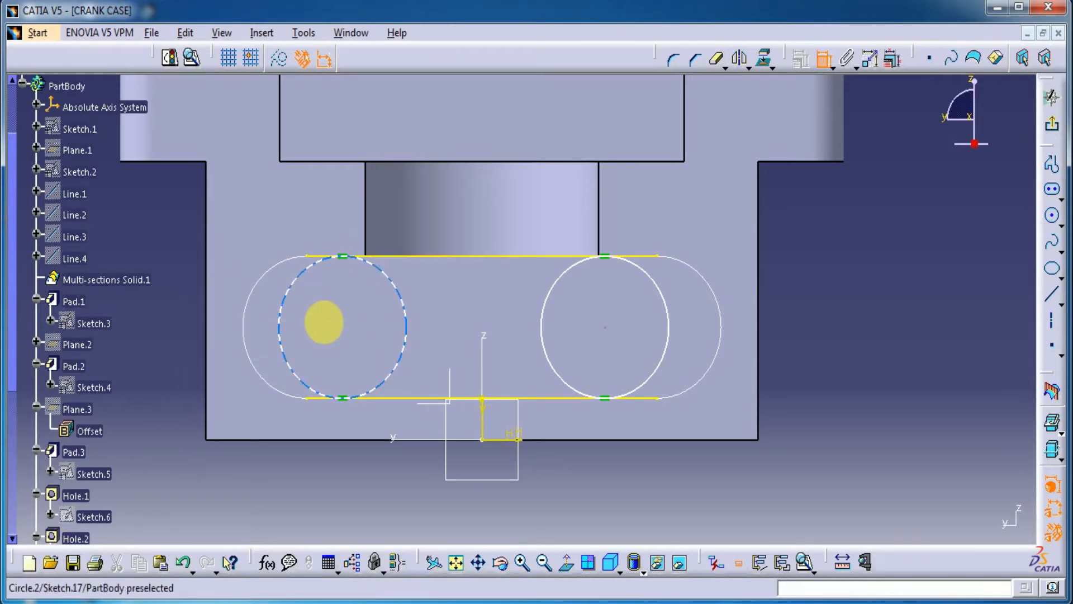
# Step: Dimension the distance between the two circle centres at 22 mm
pyautogui.click(346, 330)
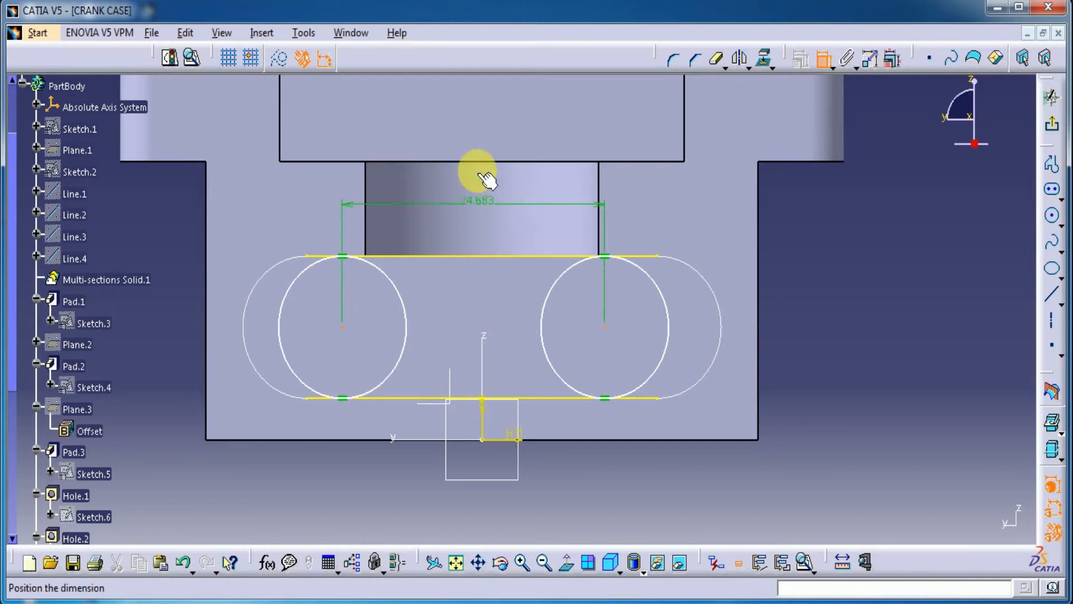
pyautogui.click(477, 137)
pyautogui.doubleClick(484, 139)
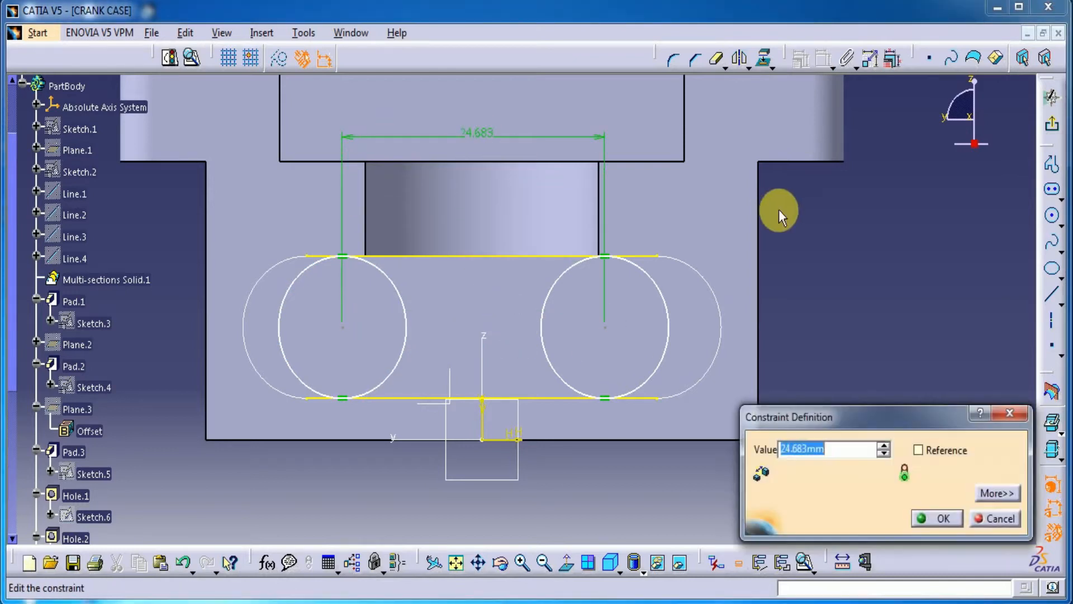
pyautogui.write('2')
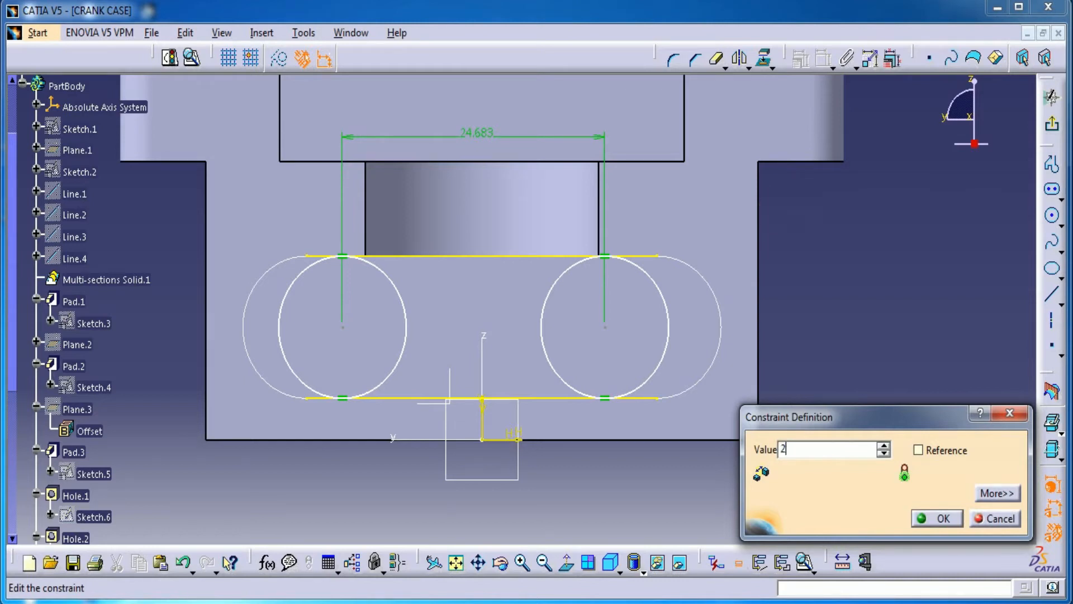
pyautogui.write('2mm')
pyautogui.press('Return')
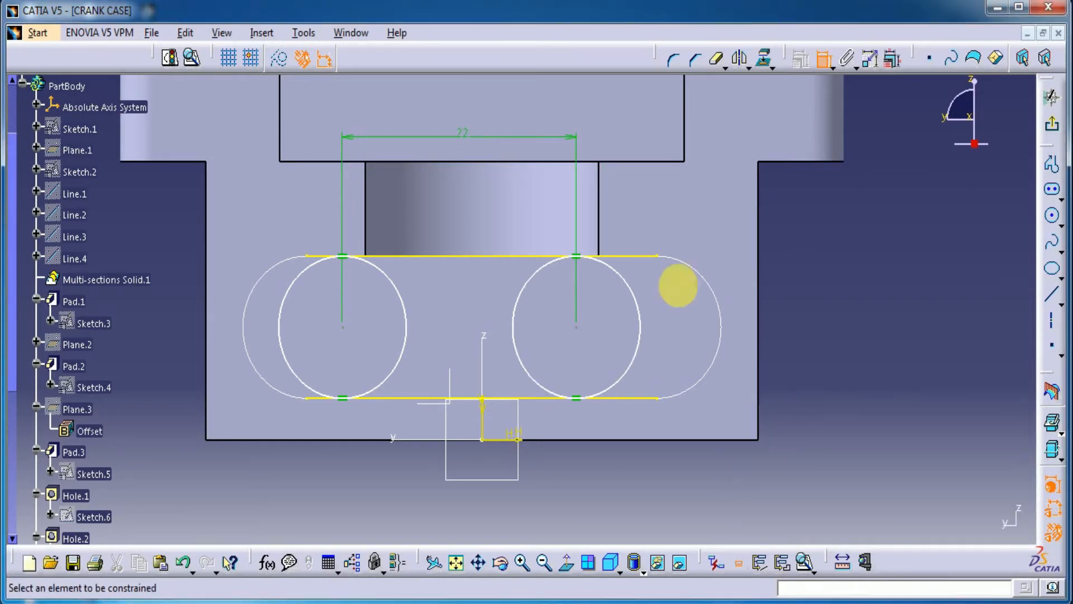
# Step: Constrain the two circle centres to be symmetric about the sketch's vertical axis
pyautogui.click(581, 336)
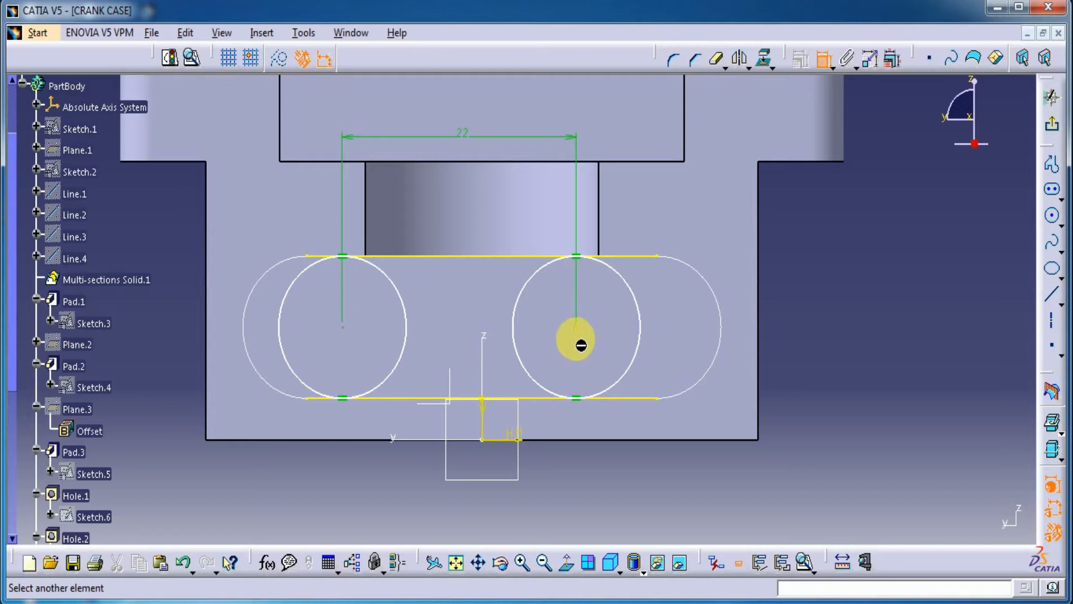
pyautogui.click(344, 331)
pyautogui.rightClick(456, 214)
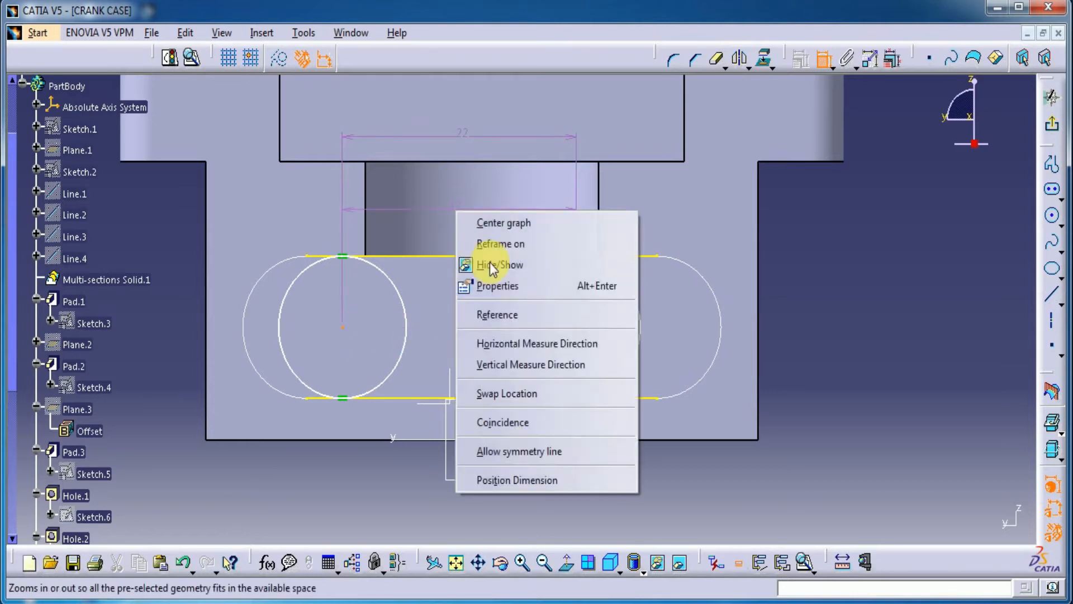
pyautogui.click(524, 452)
pyautogui.click(483, 359)
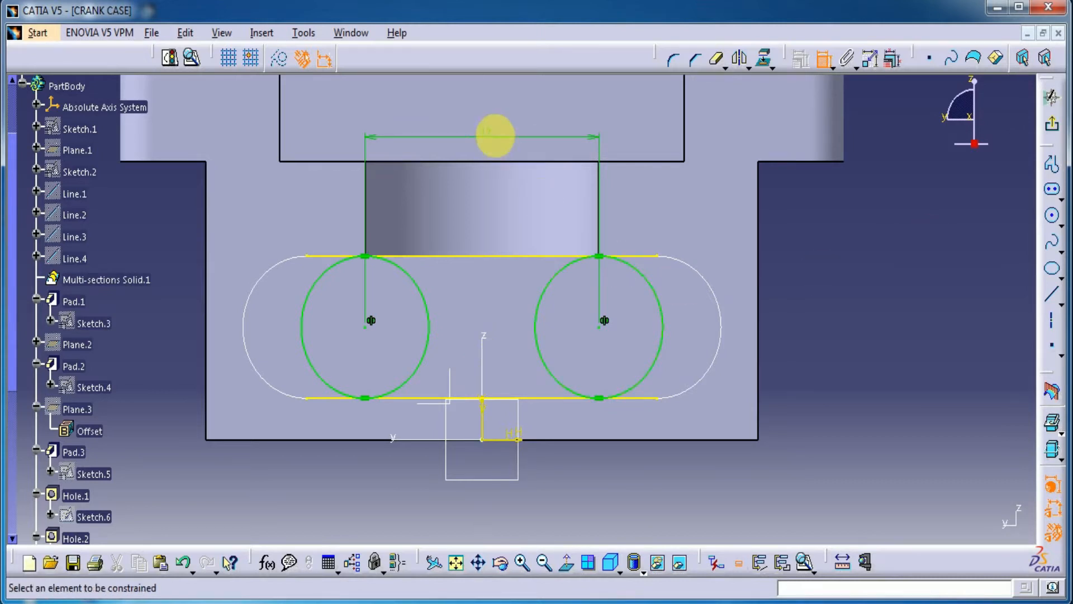
# Step: Set the distance between the two circle centres to 20 mm
pyautogui.doubleClick(486, 133)
pyautogui.write('2')
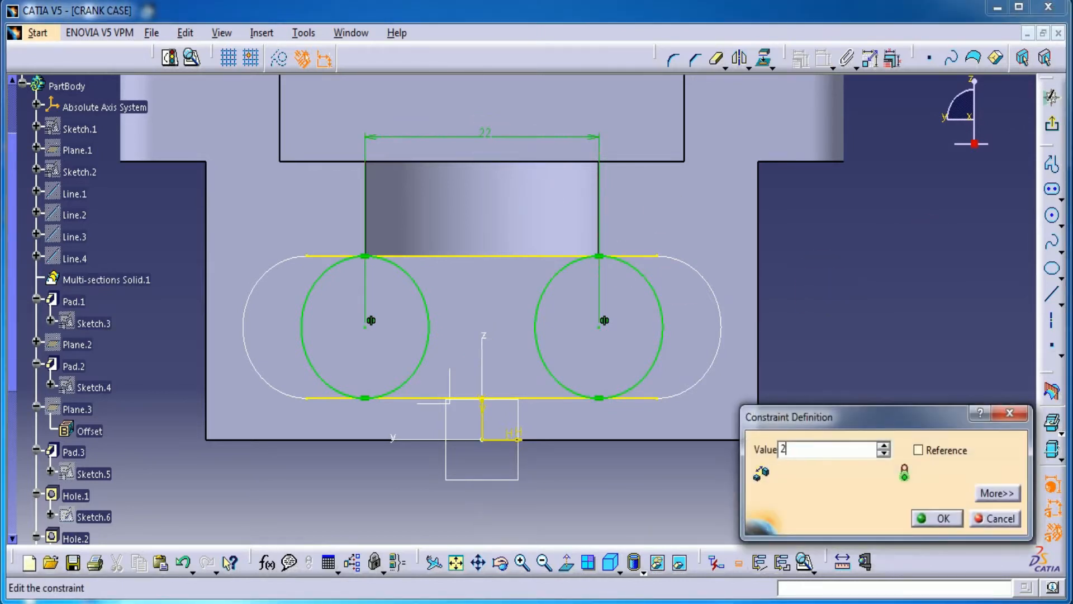
pyautogui.write('0')
pyautogui.press('Return')
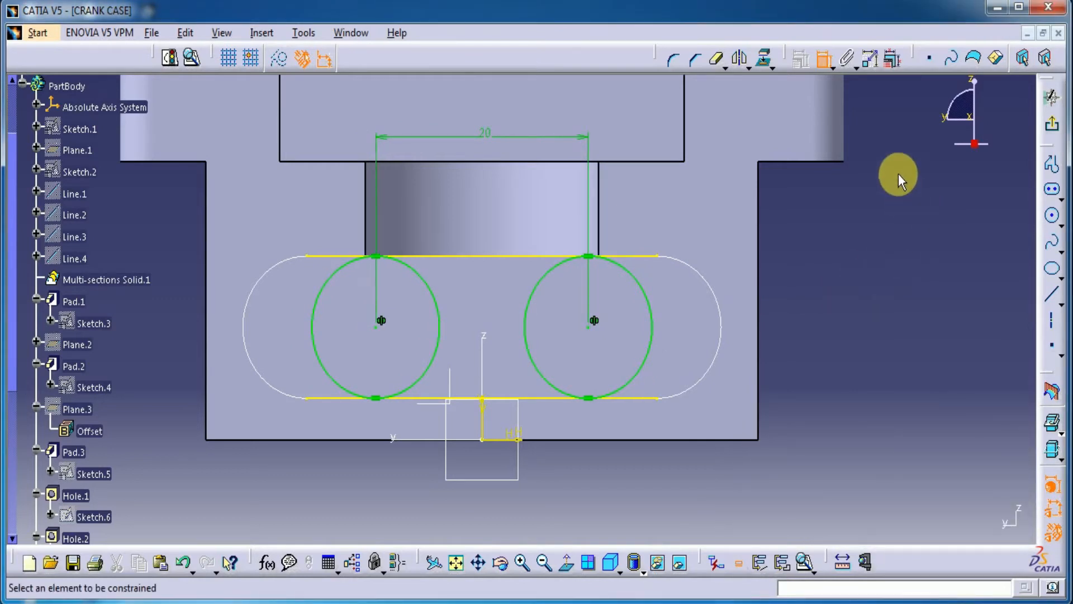
pyautogui.click(823, 58)
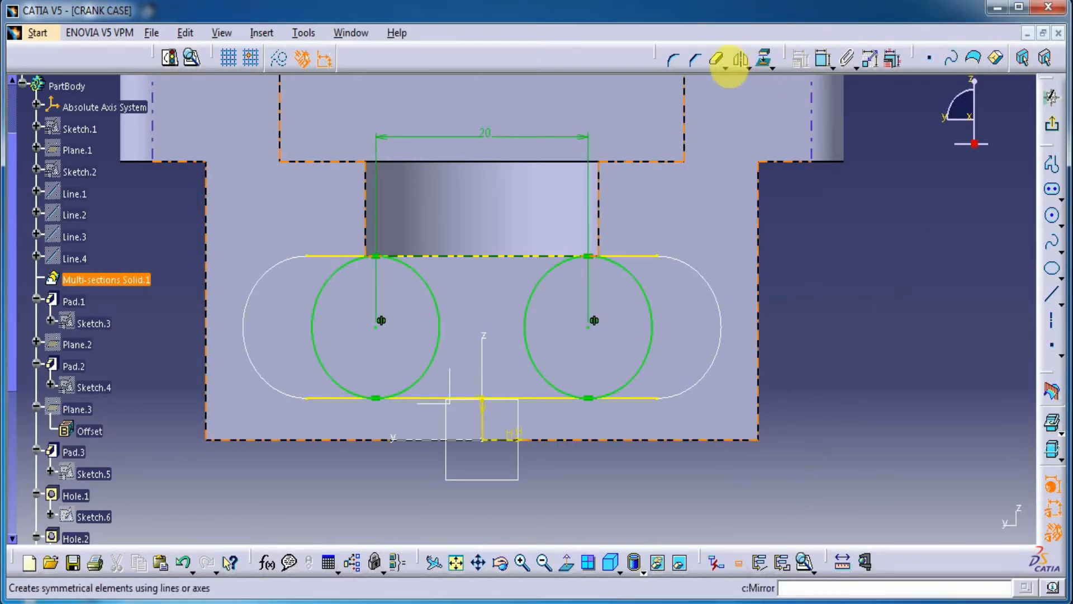
# Step: Quick Trim the inner arcs of both circles and the overhanging ends of the projected lines to form a slot profile
pyautogui.click(716, 59)
pyautogui.click(541, 292)
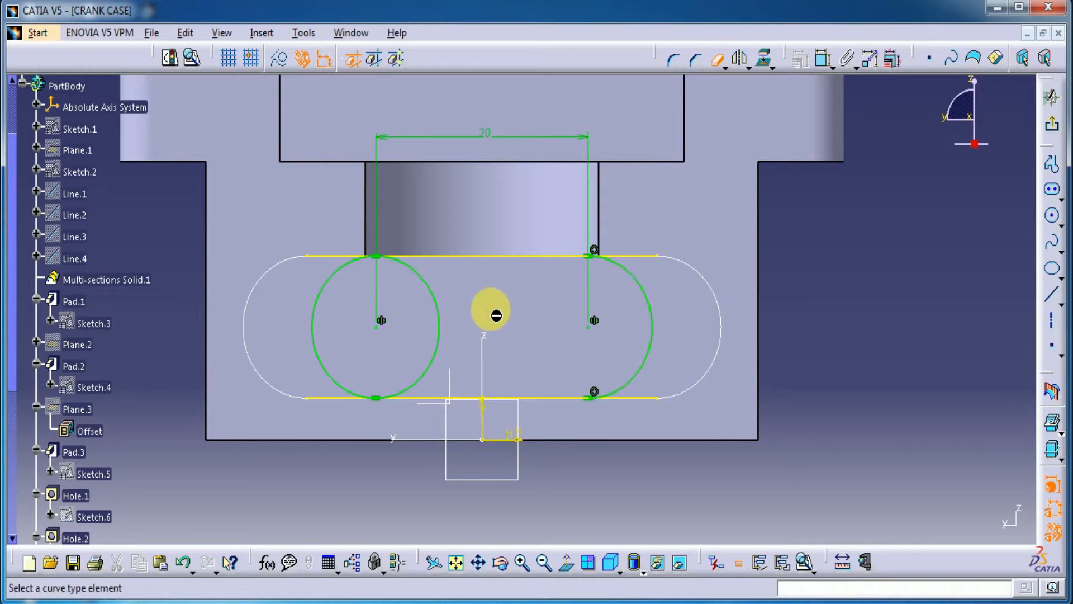
pyautogui.click(323, 255)
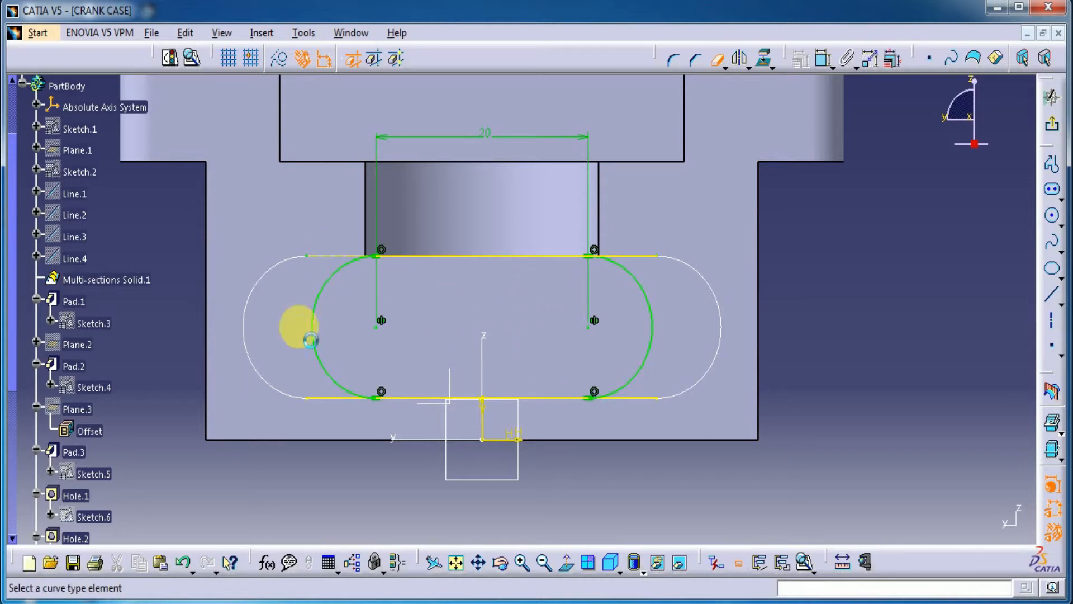
pyautogui.click(336, 400)
pyautogui.click(650, 399)
pyautogui.click(638, 255)
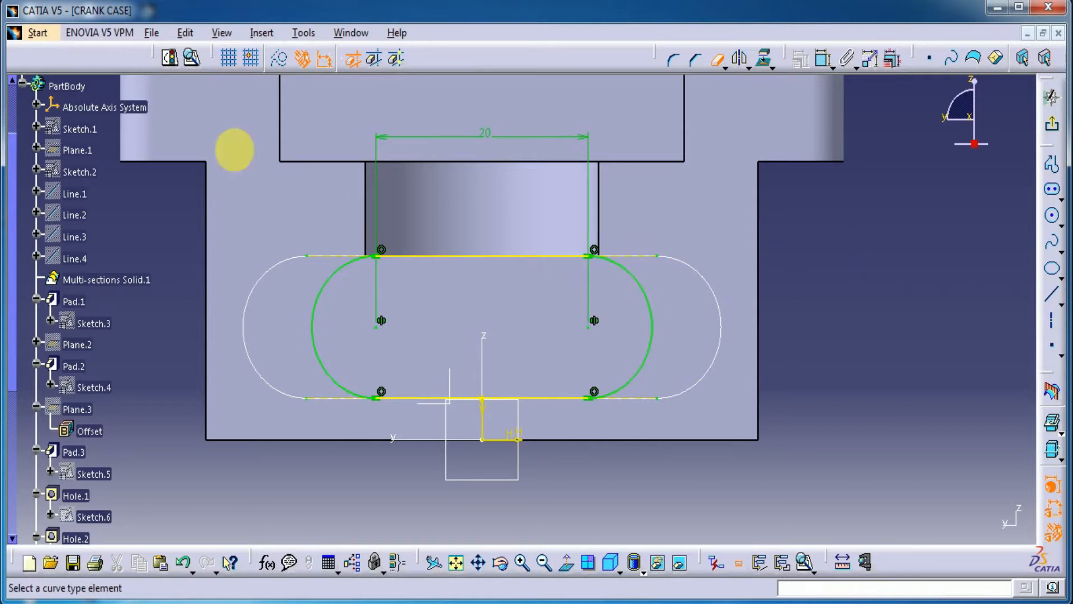
# Step: Check the slot profile for closure with Sketch Analysis and exit the sketch
pyautogui.click(193, 59)
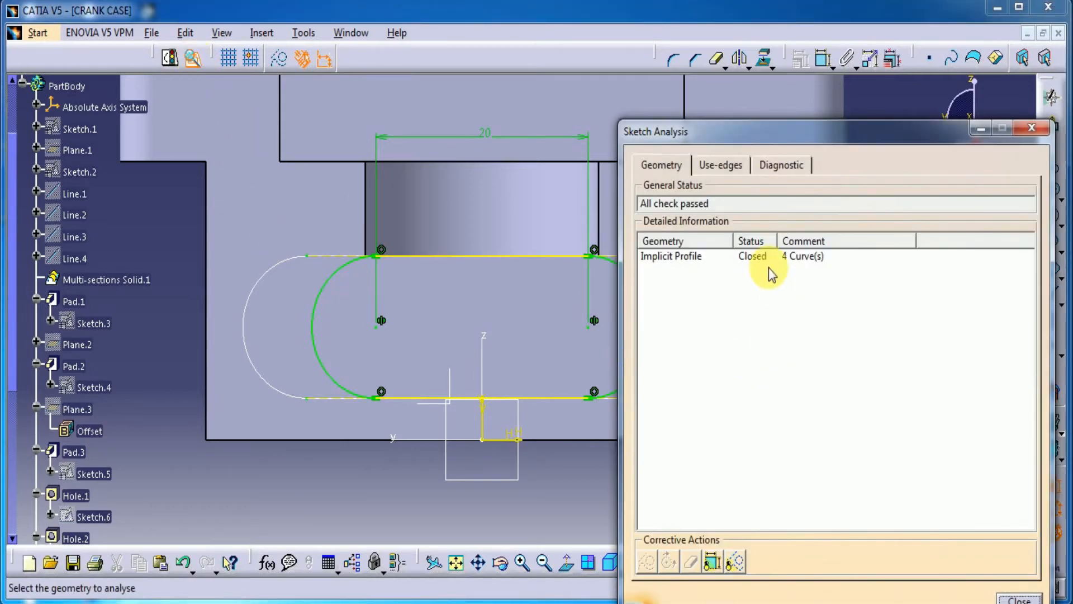
pyautogui.click(760, 258)
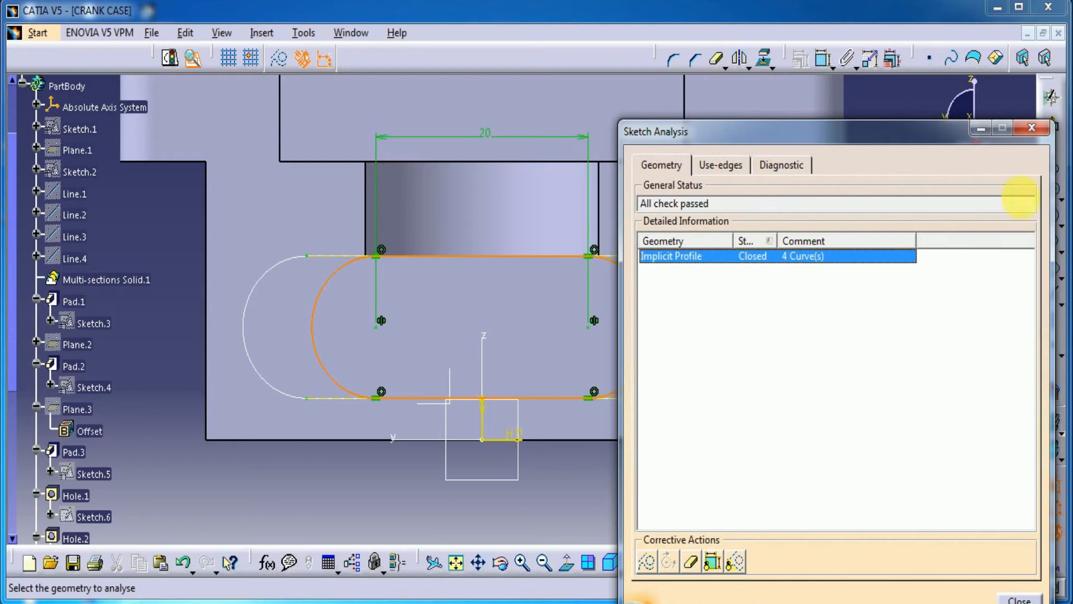
pyautogui.click(1031, 127)
pyautogui.click(948, 232)
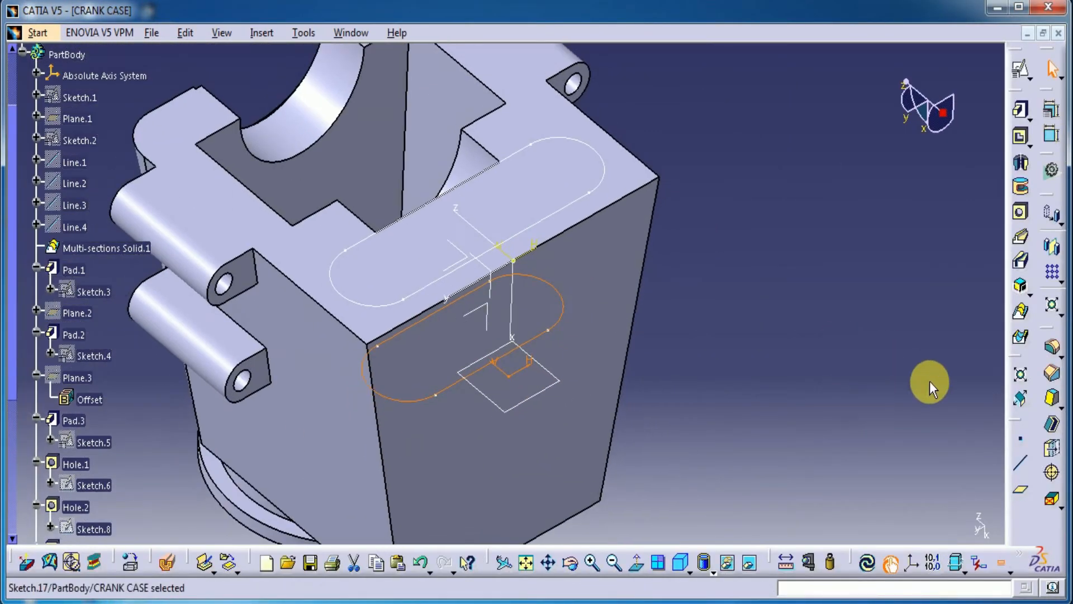
# Step: Start a Removed Multi-sections Solid with the lower slot profile and the elongated-hole profile on the top face as sections
pyautogui.click(1023, 341)
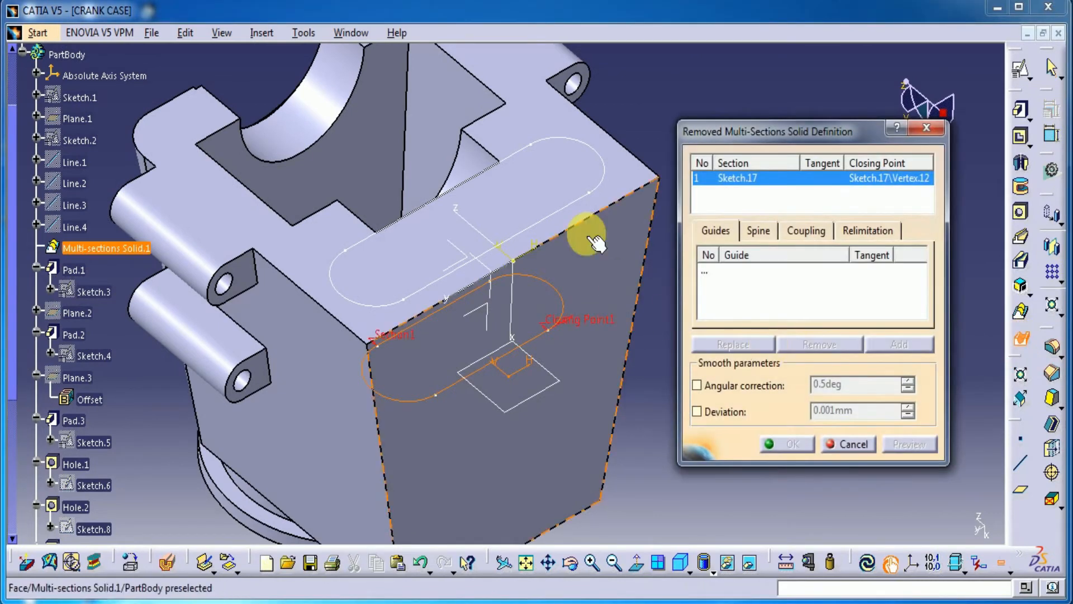
pyautogui.click(568, 213)
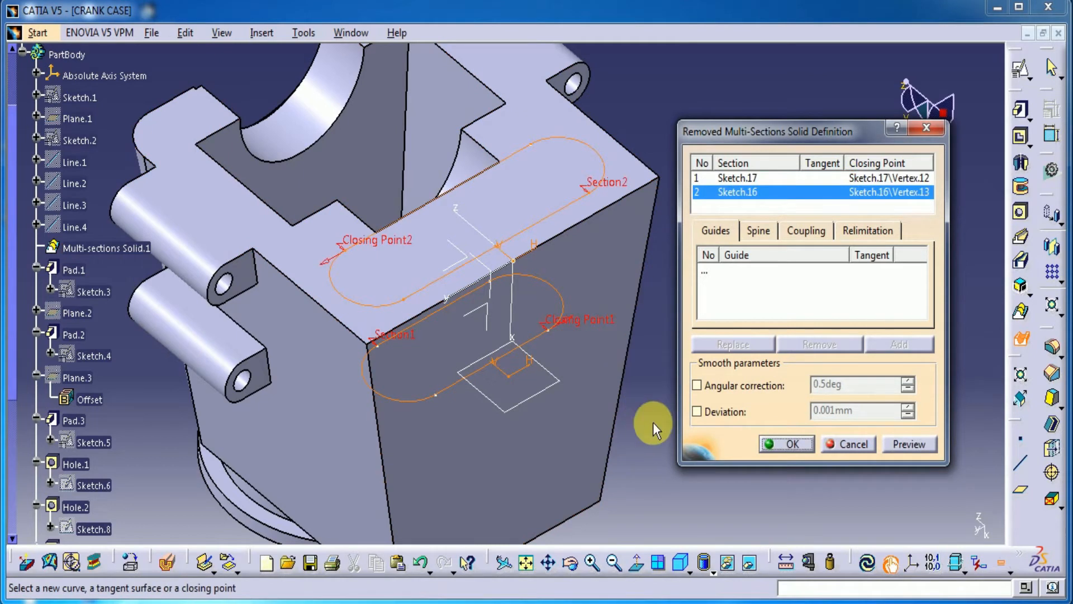
pyautogui.moveTo(652, 426); pyautogui.dragTo(610, 426, button='middle')
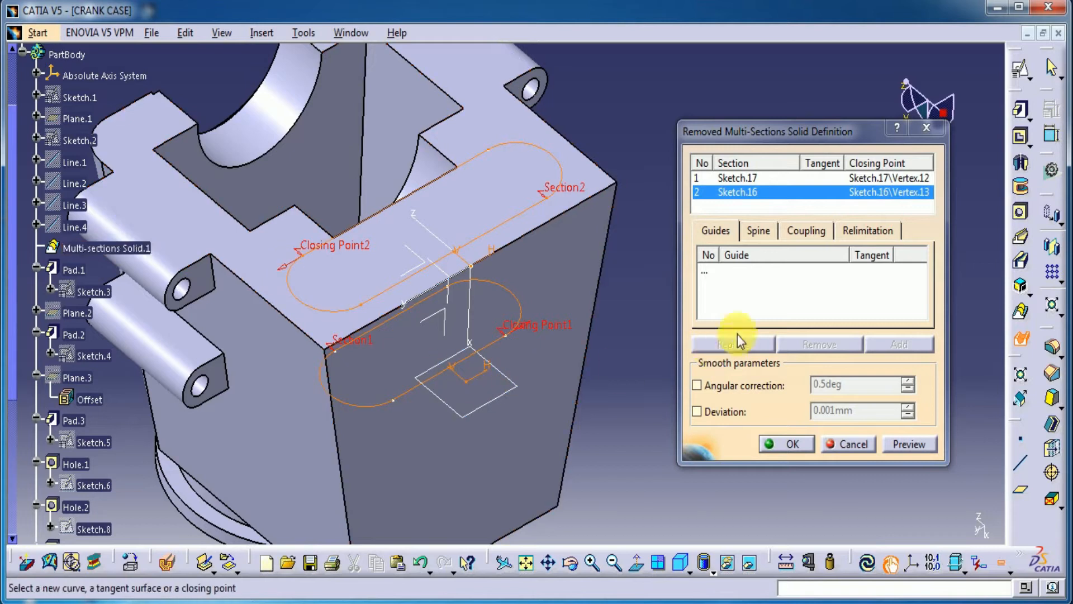
# Step: Replace the lower section's closing point with the vertex matching the upper section's closing point, and create the removed solid
pyautogui.rightClick(538, 320)
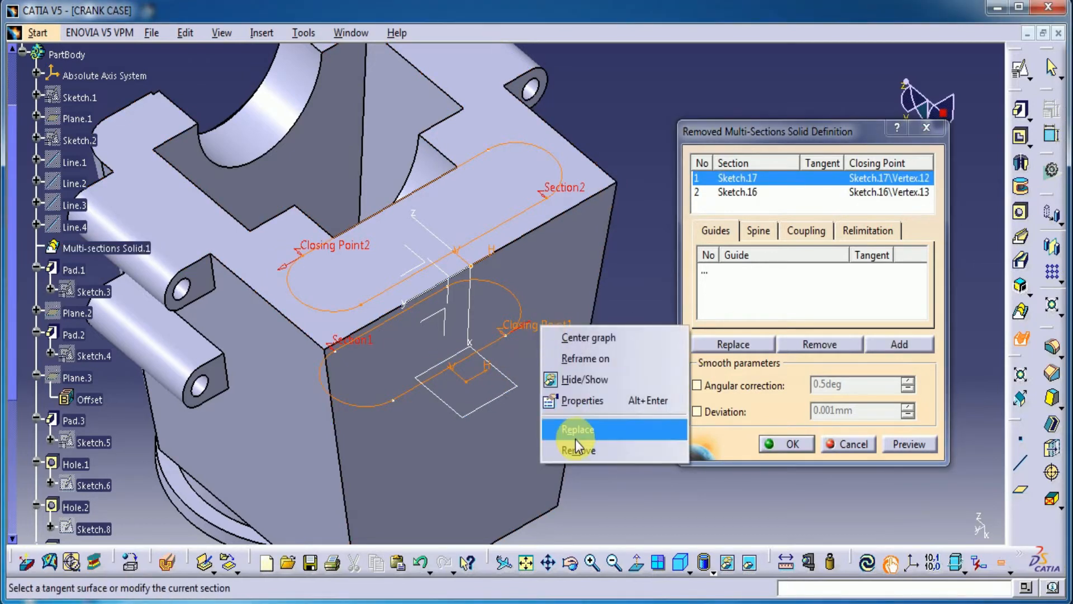
pyautogui.click(577, 429)
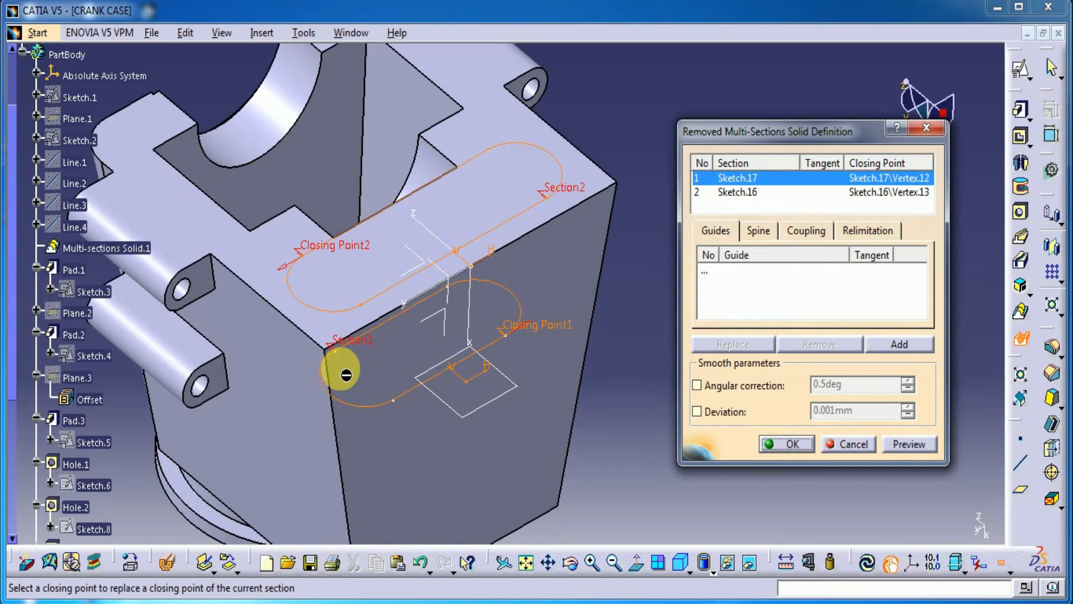
pyautogui.click(337, 353)
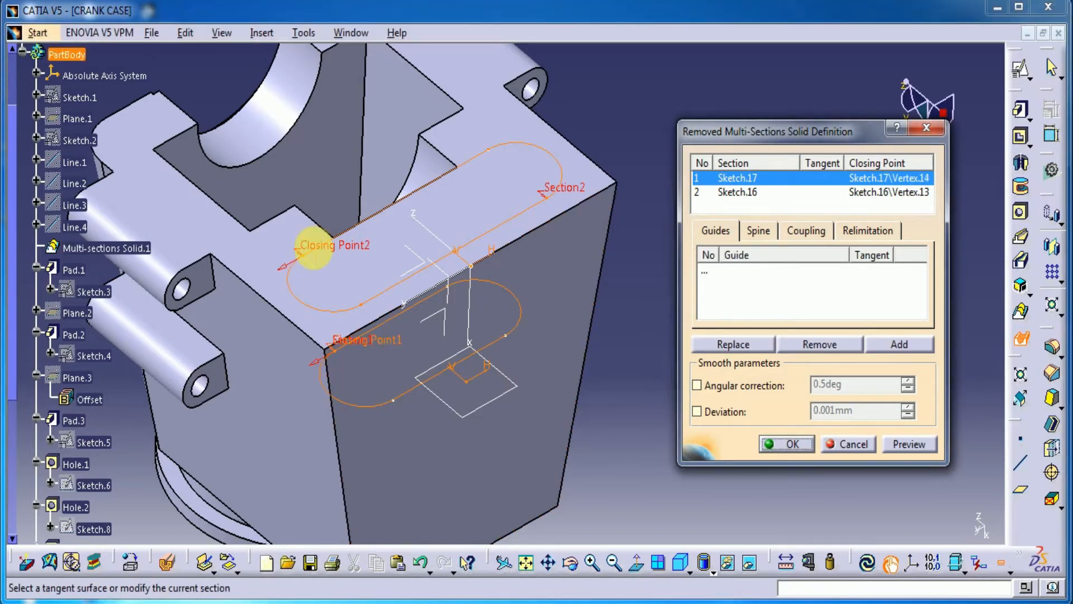
pyautogui.click(909, 444)
pyautogui.click(786, 444)
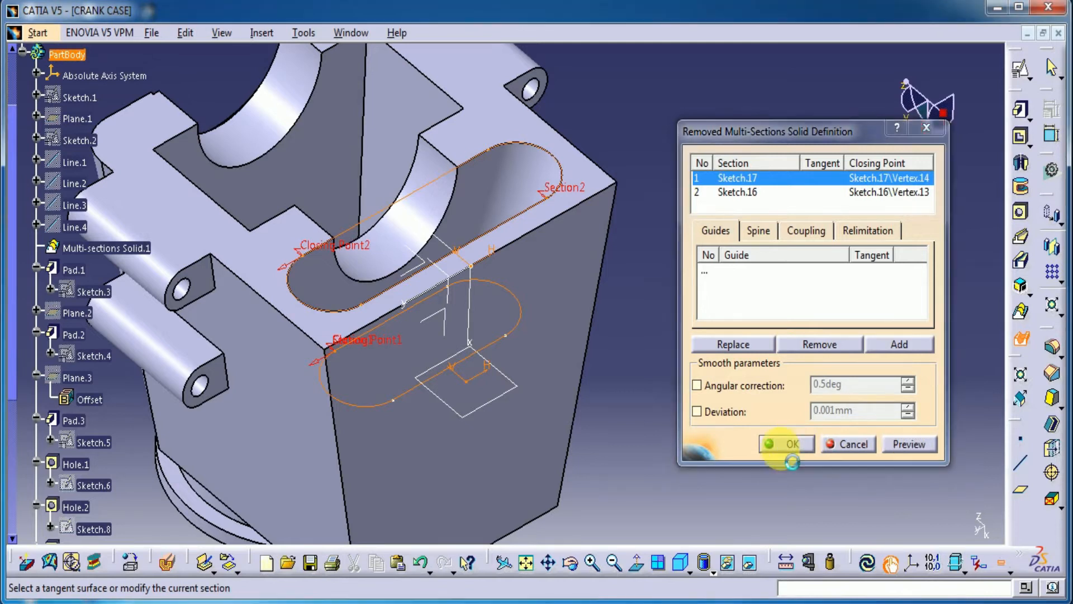
# Step: Create a positioned sketch on the crank case's top face with Reverse V and Swap enabled
pyautogui.moveTo(410, 435); pyautogui.dragTo(660, 464, button='middle')
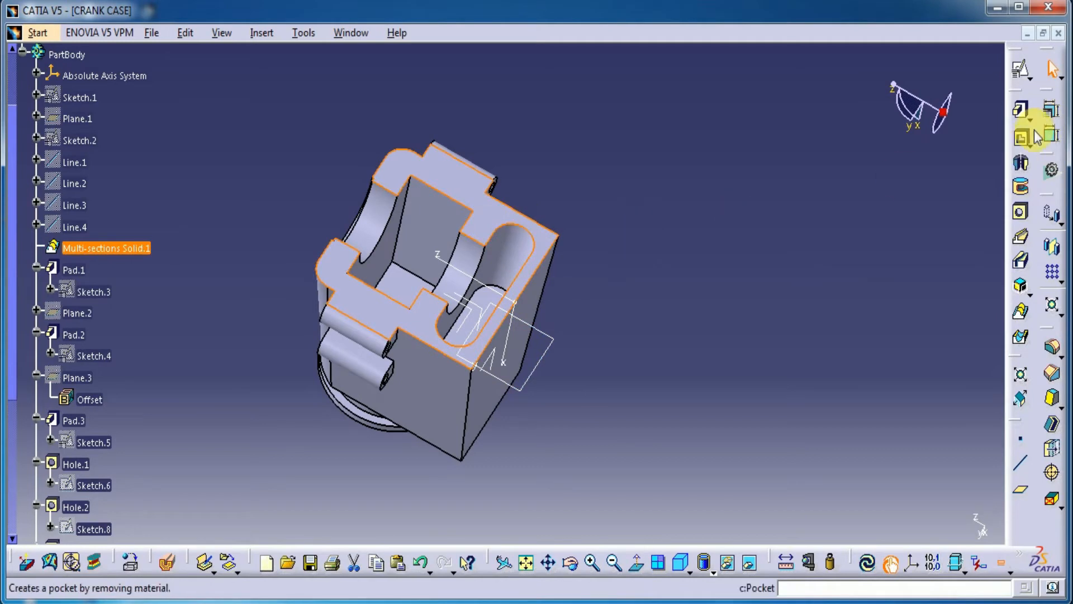
pyautogui.click(1022, 70)
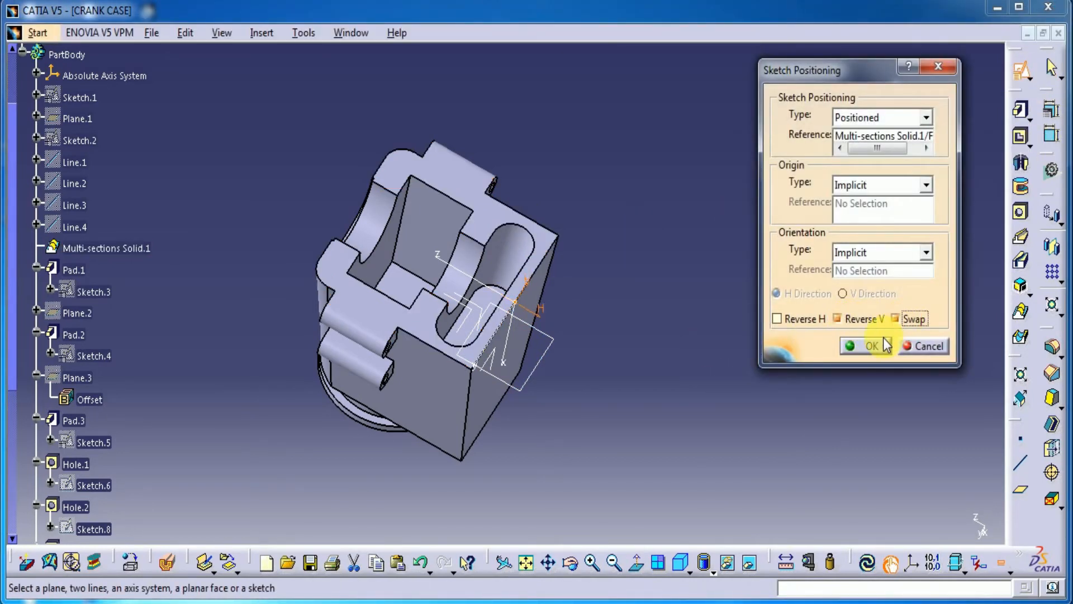
pyautogui.click(886, 345)
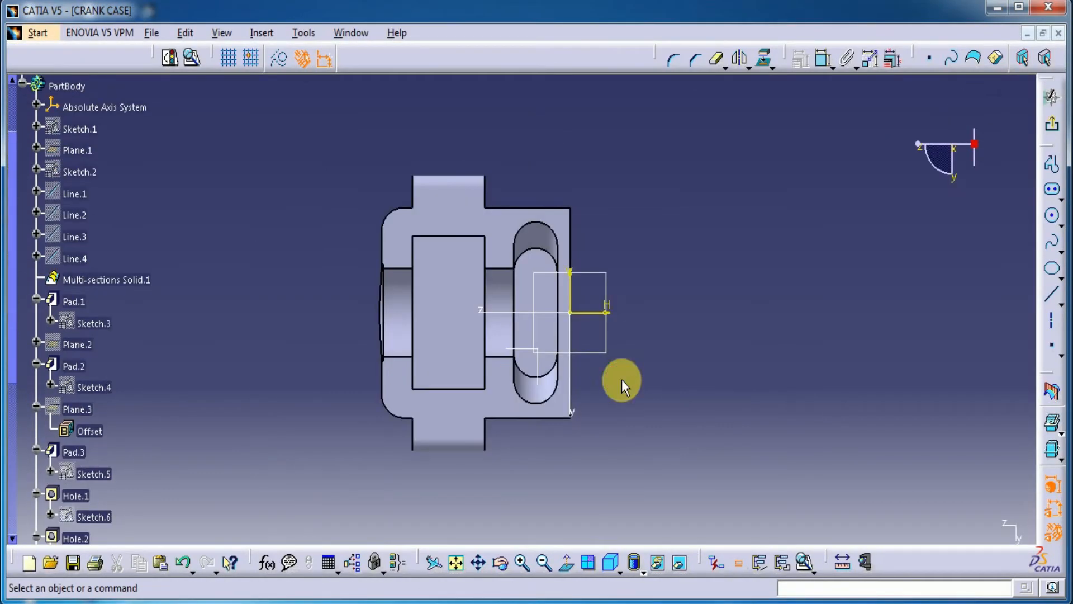
# Step: Draw a rectangle about 29 mm wide and 36 mm high over the central pocket and convert it to construction geometry
pyautogui.click(1063, 209)
pyautogui.click(880, 215)
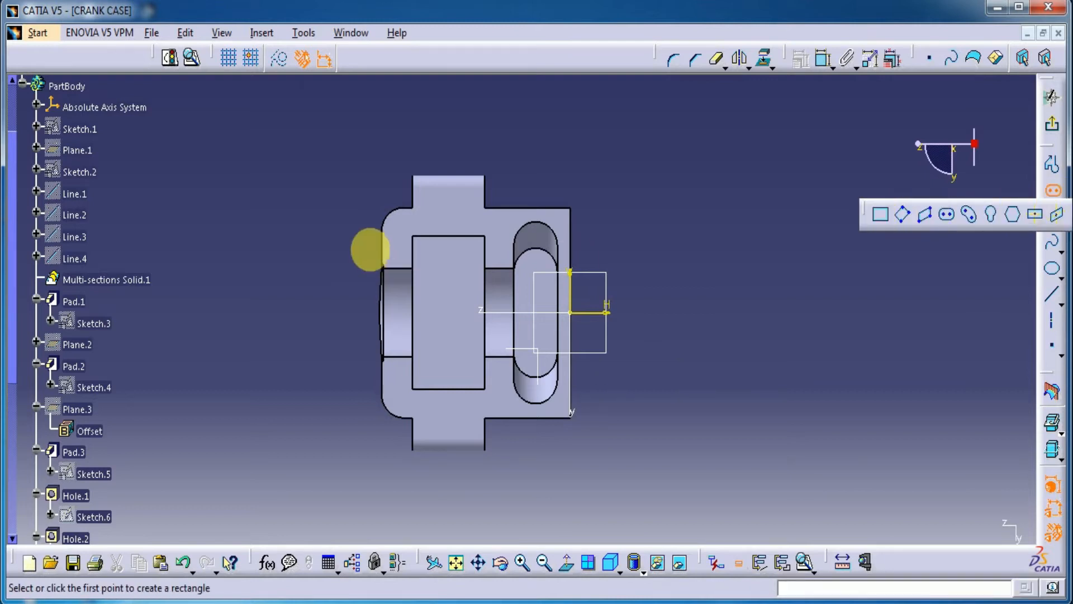
pyautogui.click(397, 233)
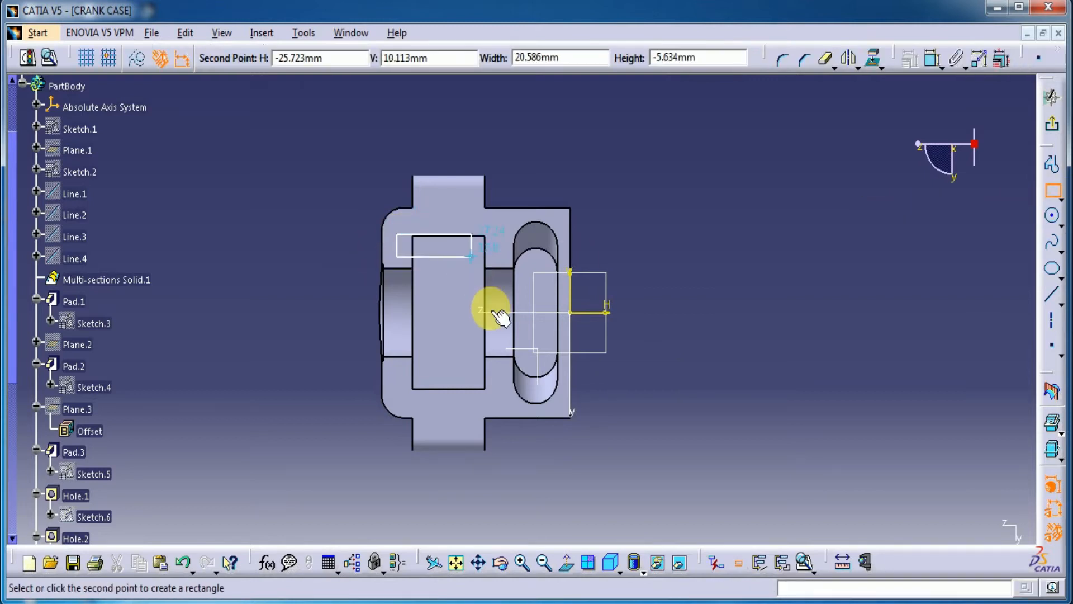
pyautogui.click(504, 380)
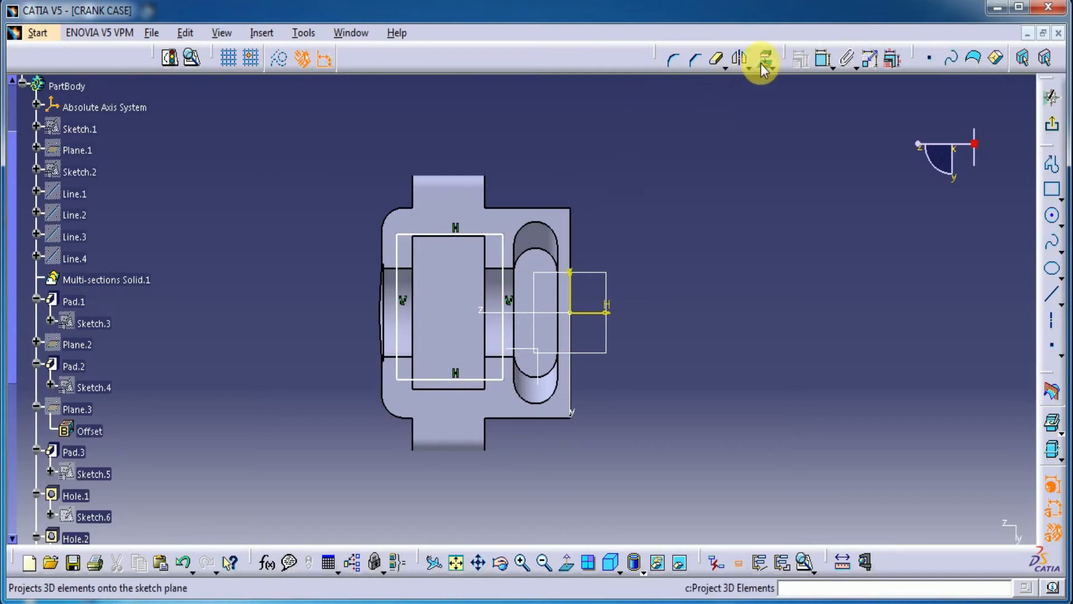
pyautogui.click(184, 563)
pyautogui.click(279, 57)
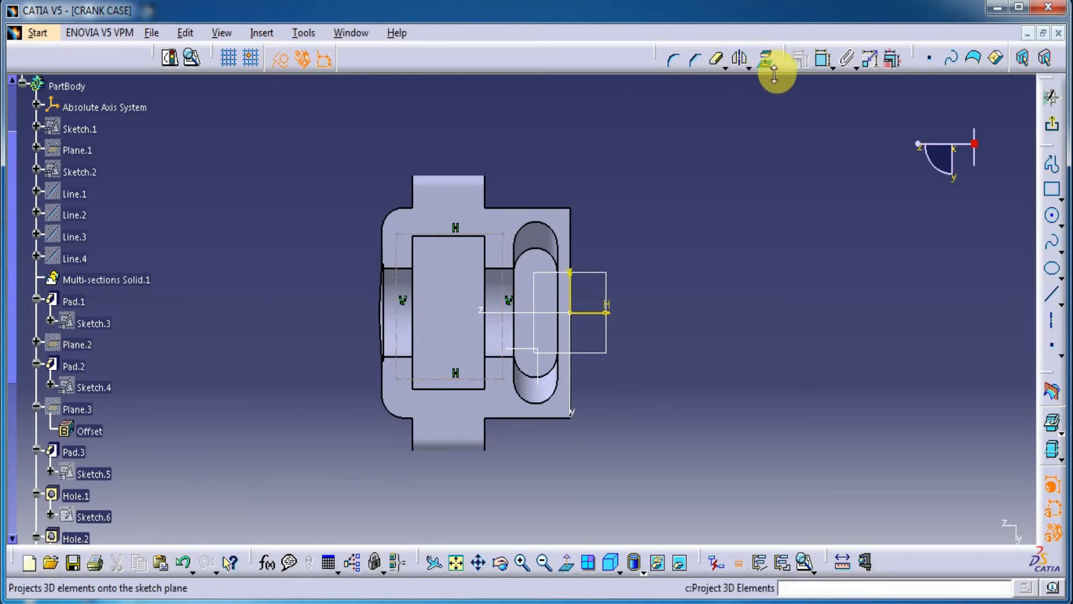
# Step: Dimension the construction rectangle's vertical side at 30 mm
pyautogui.click(822, 58)
pyautogui.click(397, 285)
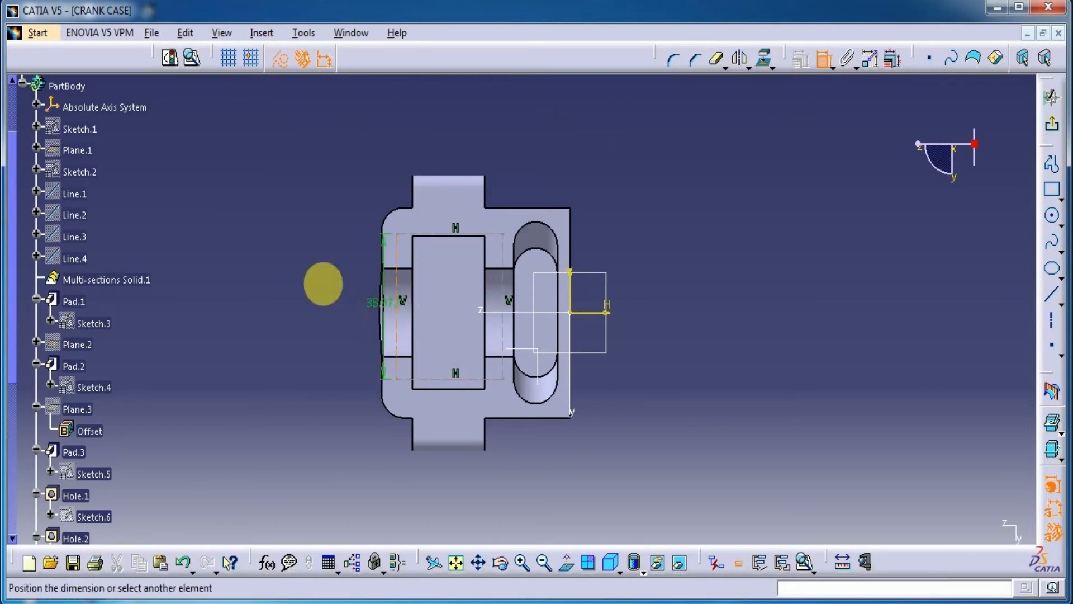
pyautogui.click(302, 285)
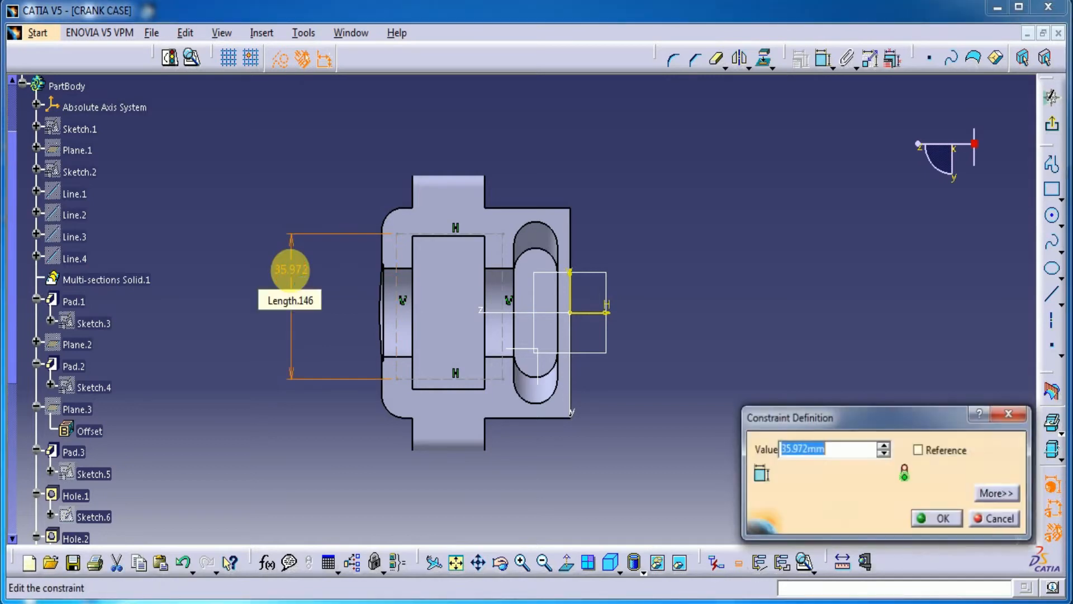
pyautogui.write('30')
pyautogui.press('Return')
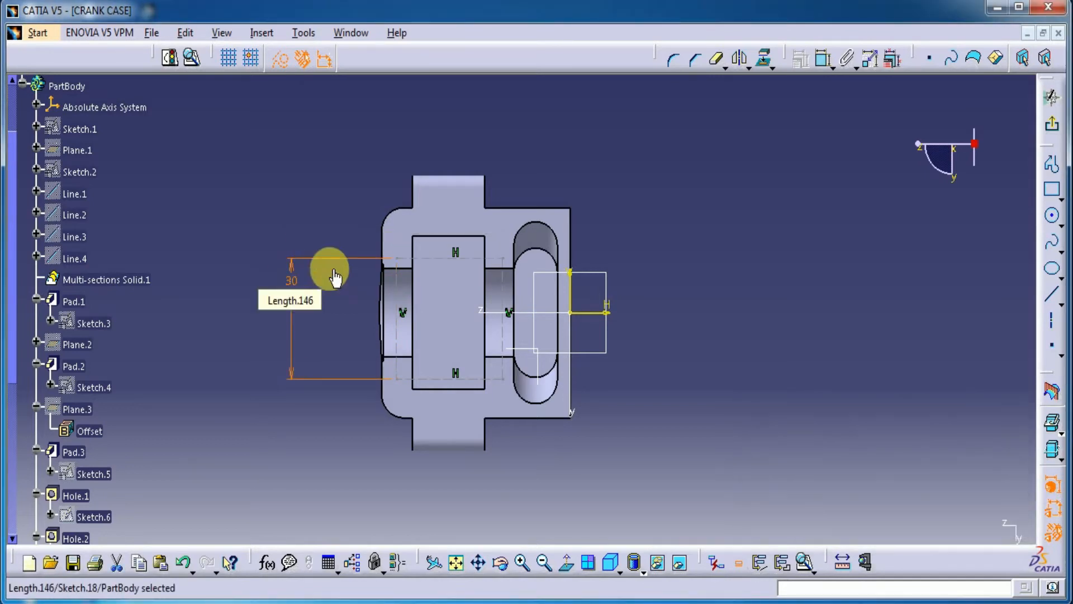
# Step: Dimension the construction rectangle's horizontal side at 27 mm
pyautogui.click(432, 258)
pyautogui.click(822, 58)
pyautogui.doubleClick(558, 136)
pyautogui.write('27')
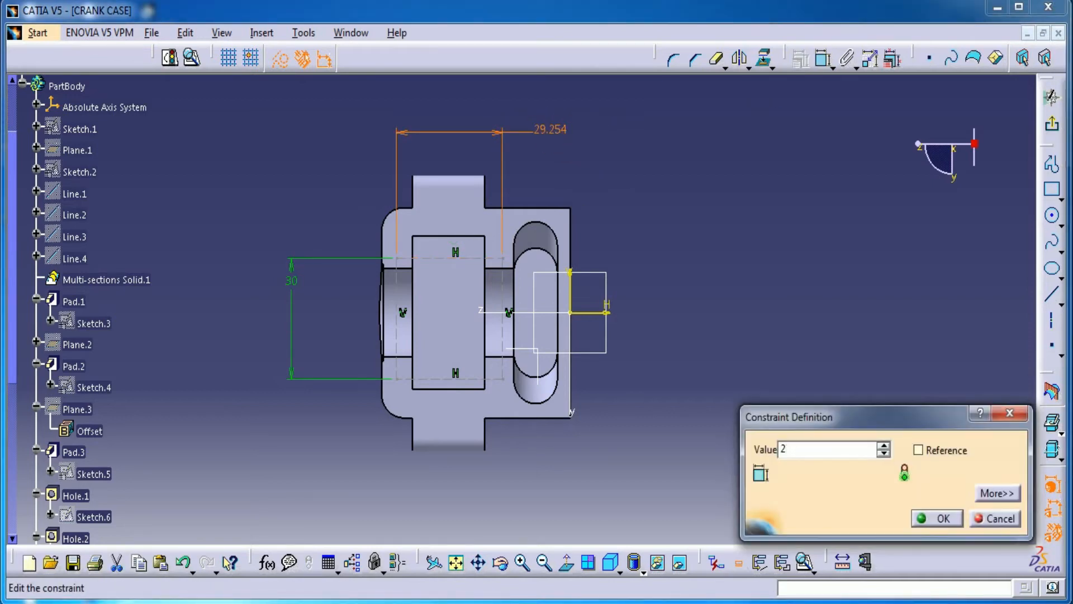
pyautogui.press('Return')
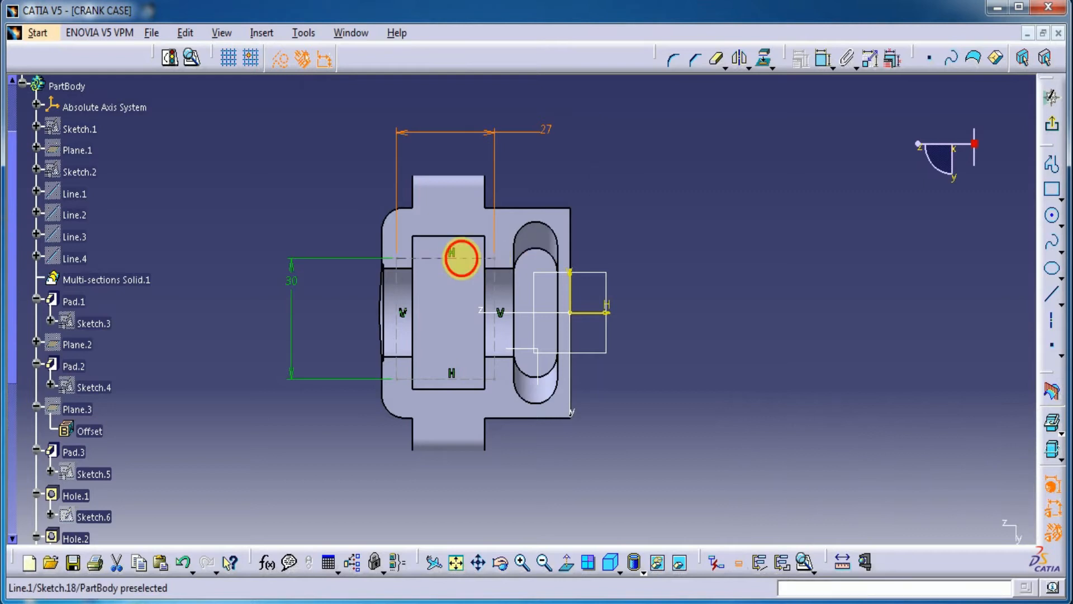
# Step: Constrain the rectangle's two horizontal sides to be symmetric about the sketch's horizontal axis
pyautogui.click(461, 259)
pyautogui.click(818, 60)
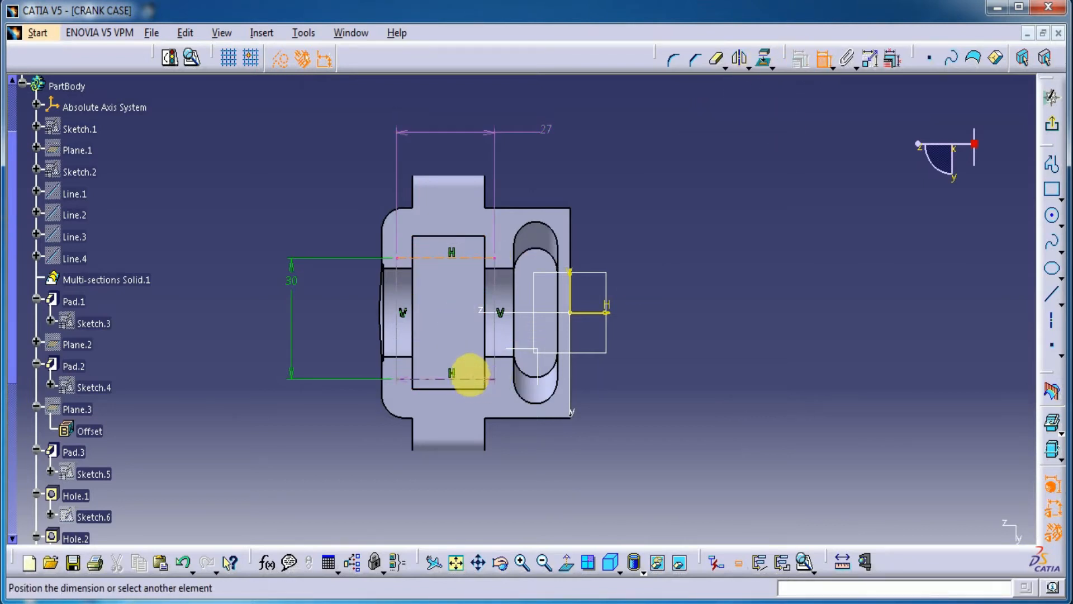
pyautogui.rightClick(719, 287)
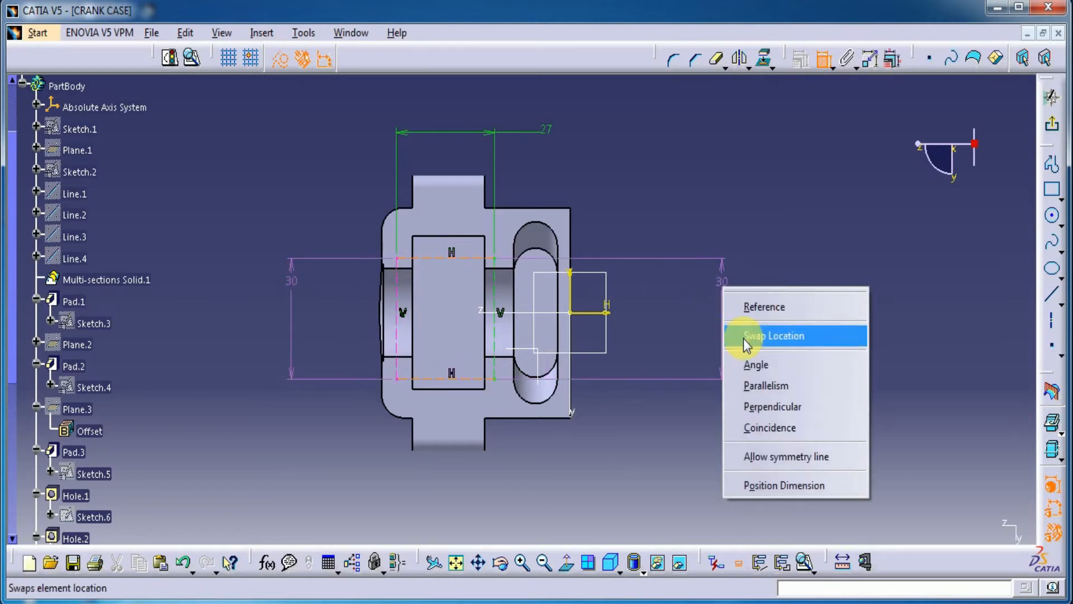
pyautogui.click(743, 455)
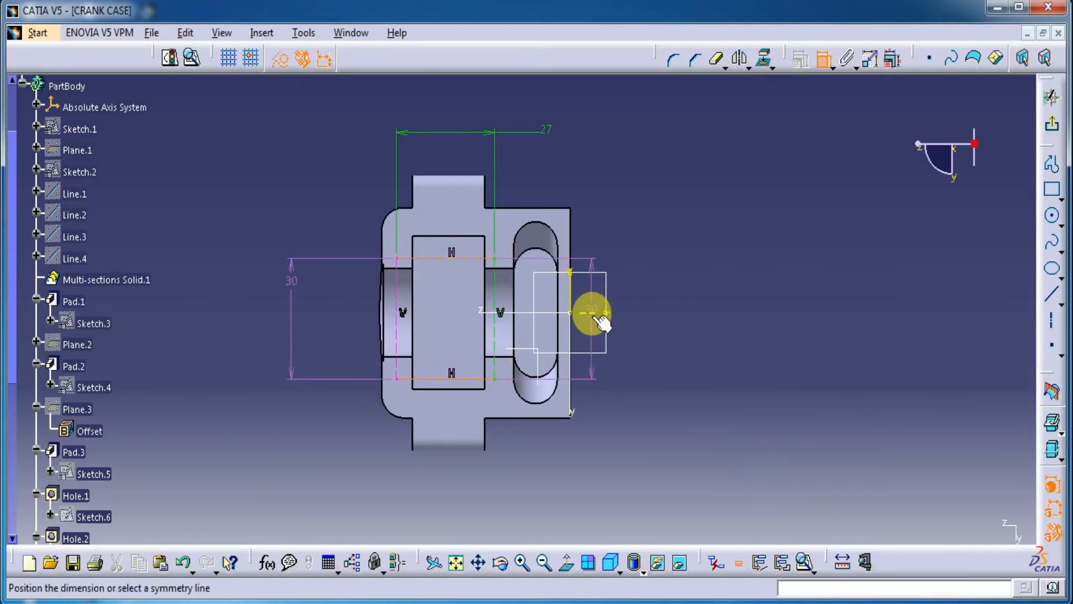
pyautogui.click(597, 317)
pyautogui.moveTo(526, 424); pyautogui.dragTo(618, 379, button='middle')
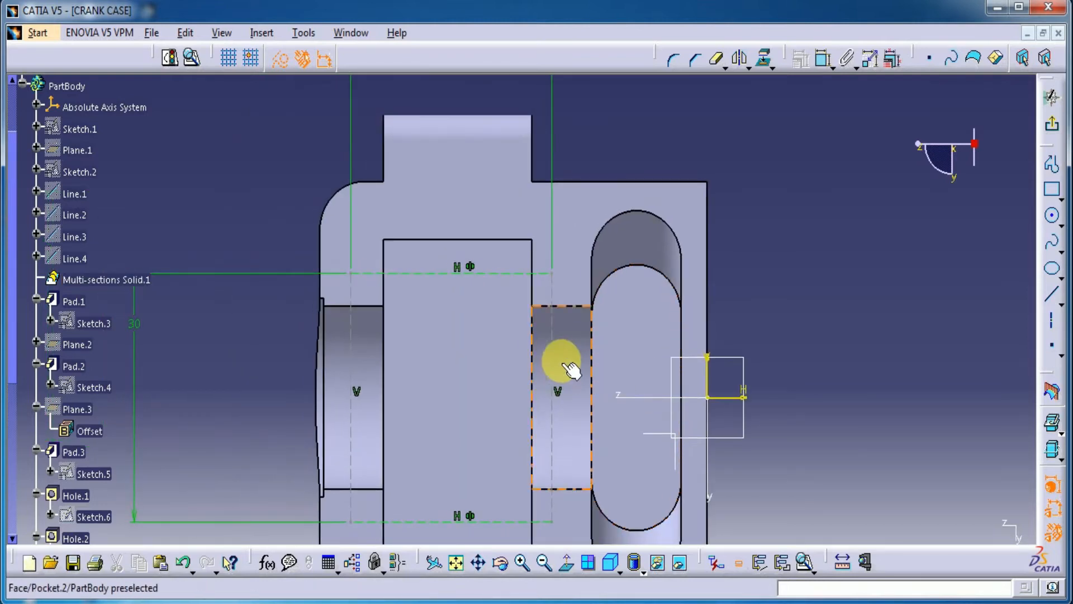
pyautogui.moveTo(552, 338)
pyautogui.mouseDown()
pyautogui.moveTo(571, 338)
pyautogui.moveTo(527, 331)
pyautogui.moveTo(557, 342)
pyautogui.mouseUp()
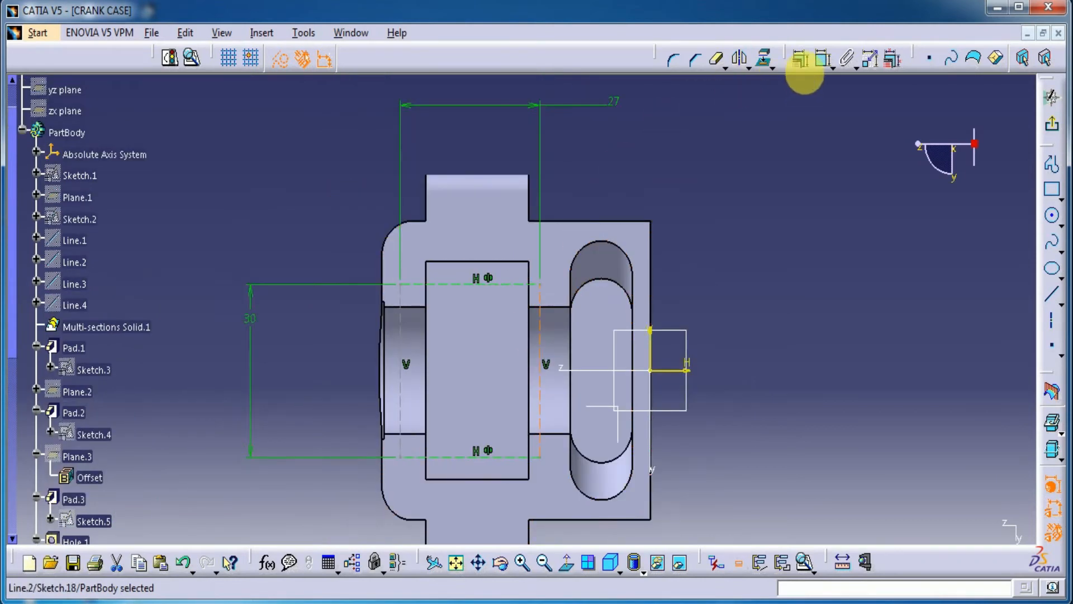
pyautogui.click(822, 59)
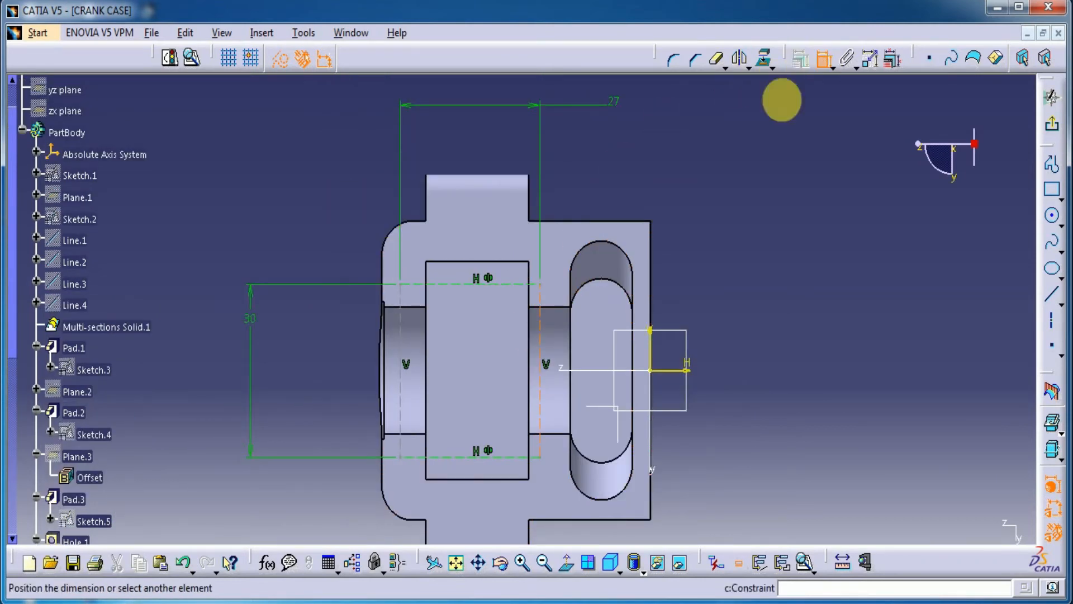
pyautogui.click(419, 301)
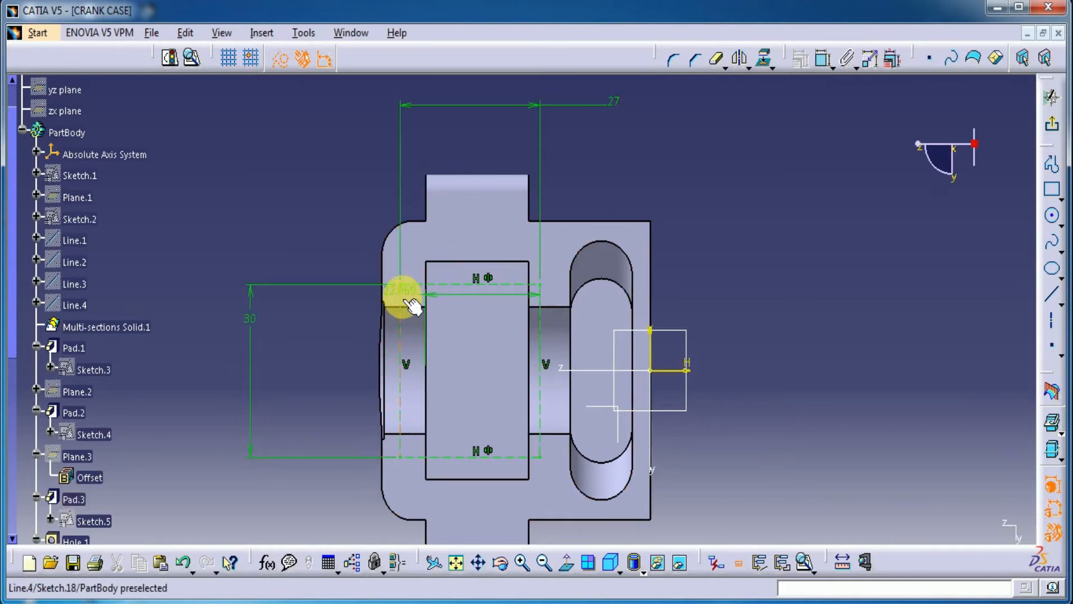
pyautogui.click(426, 313)
pyautogui.click(700, 332)
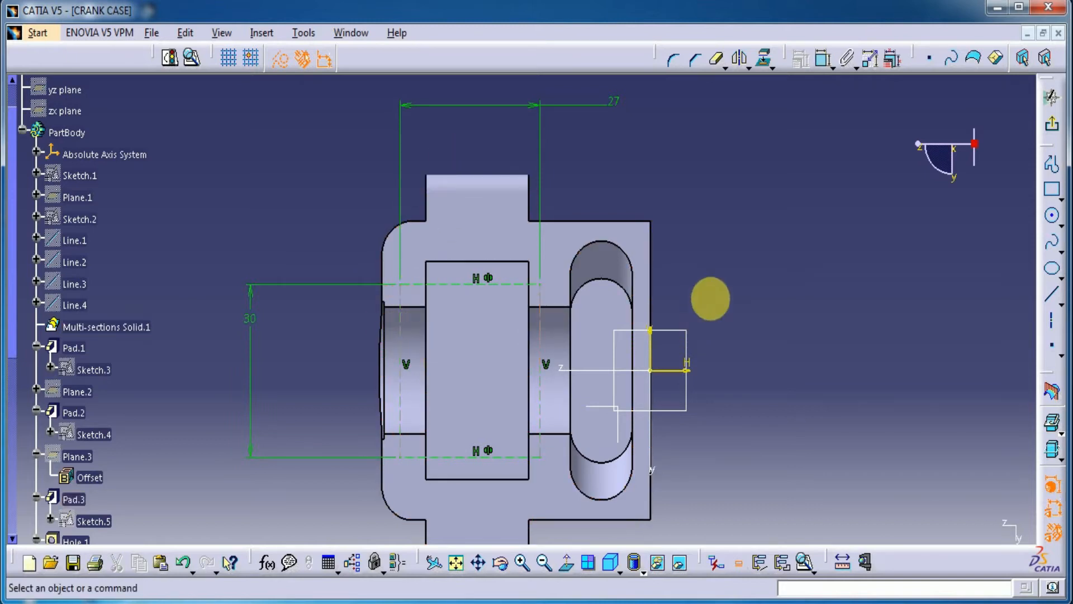
# Step: Dimension the construction rectangle's left side at 3.5 mm from the adjacent left edge of the central pocket
pyautogui.click(821, 59)
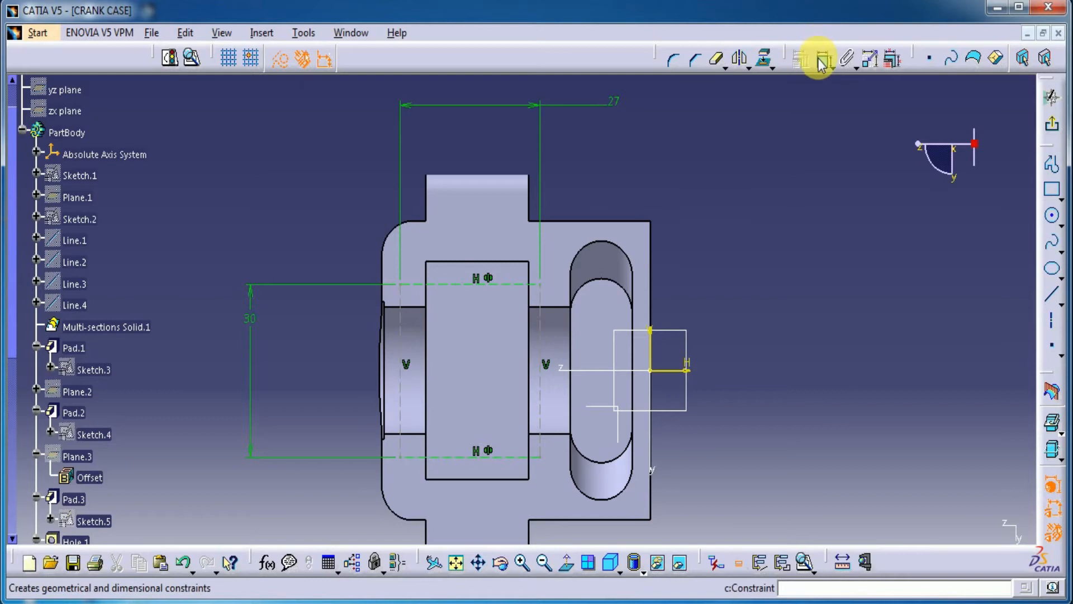
pyautogui.click(401, 298)
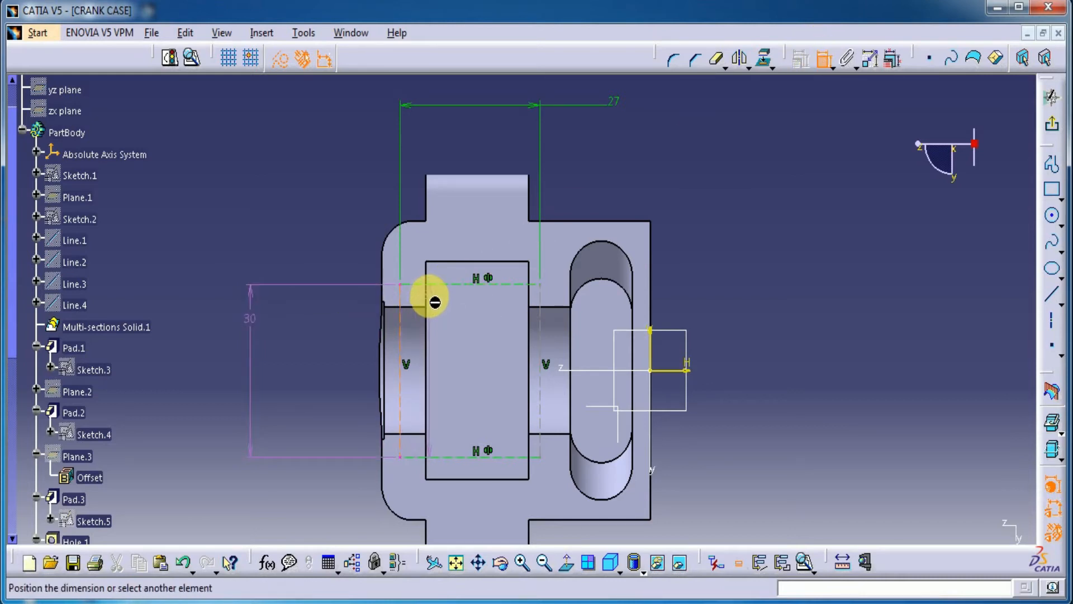
pyautogui.click(431, 302)
pyautogui.click(445, 136)
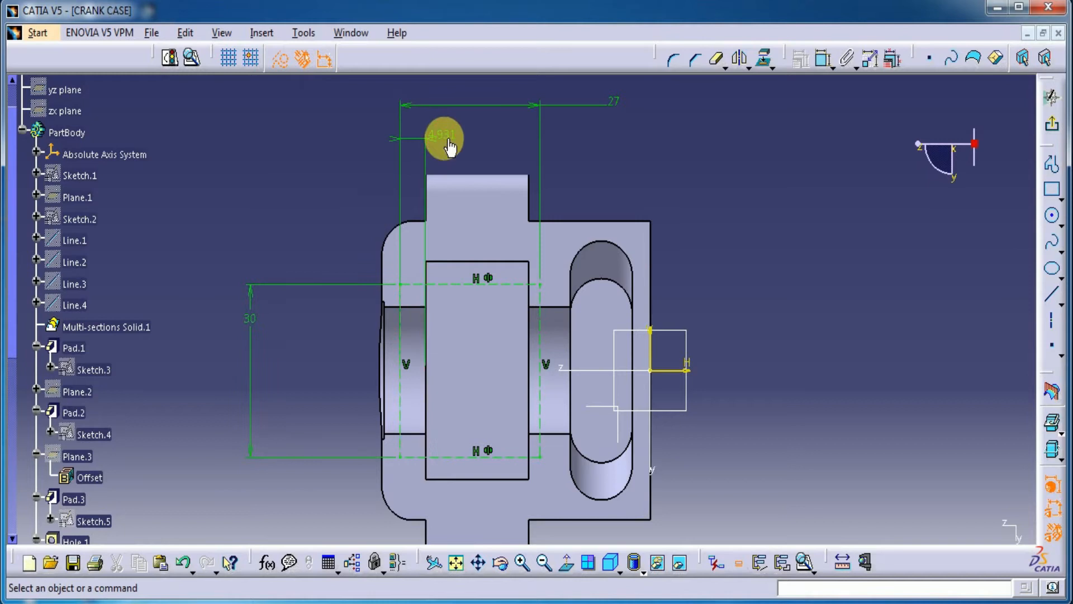
pyautogui.doubleClick(445, 136)
pyautogui.write('3.')
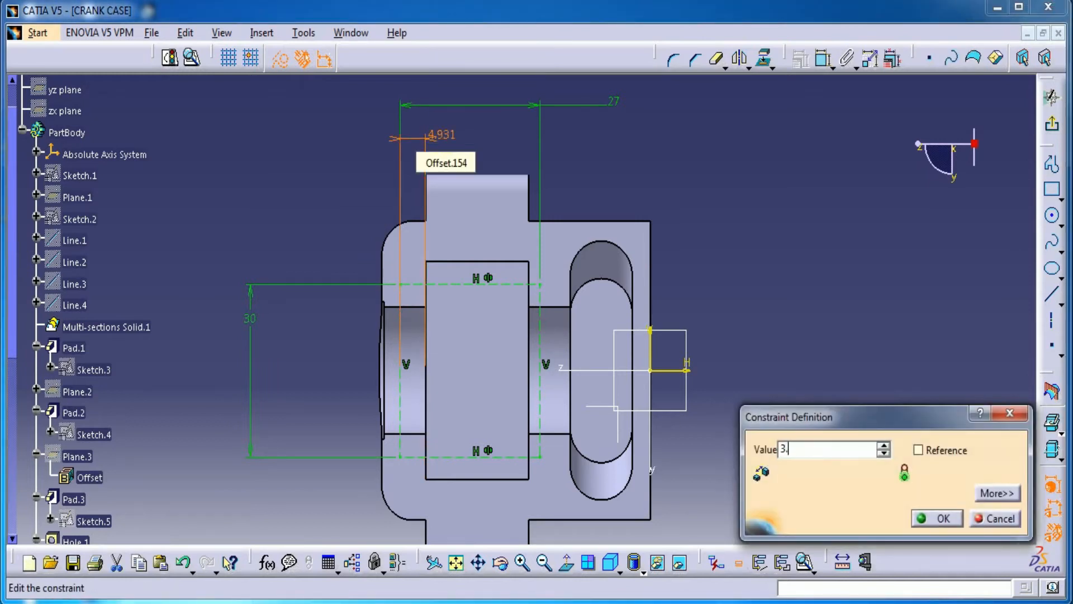
pyautogui.write('5mm')
pyautogui.press('Return')
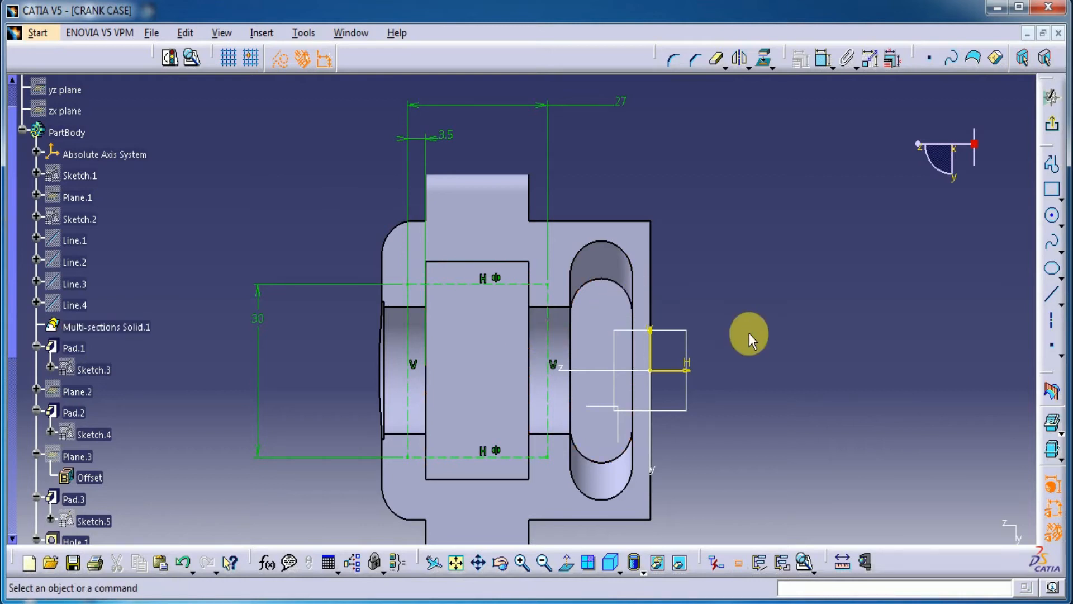
# Step: Draw a circle centred on the construction rectangle's upper-left corner and dimension its diameter at 3.5 mm
pyautogui.click(1052, 221)
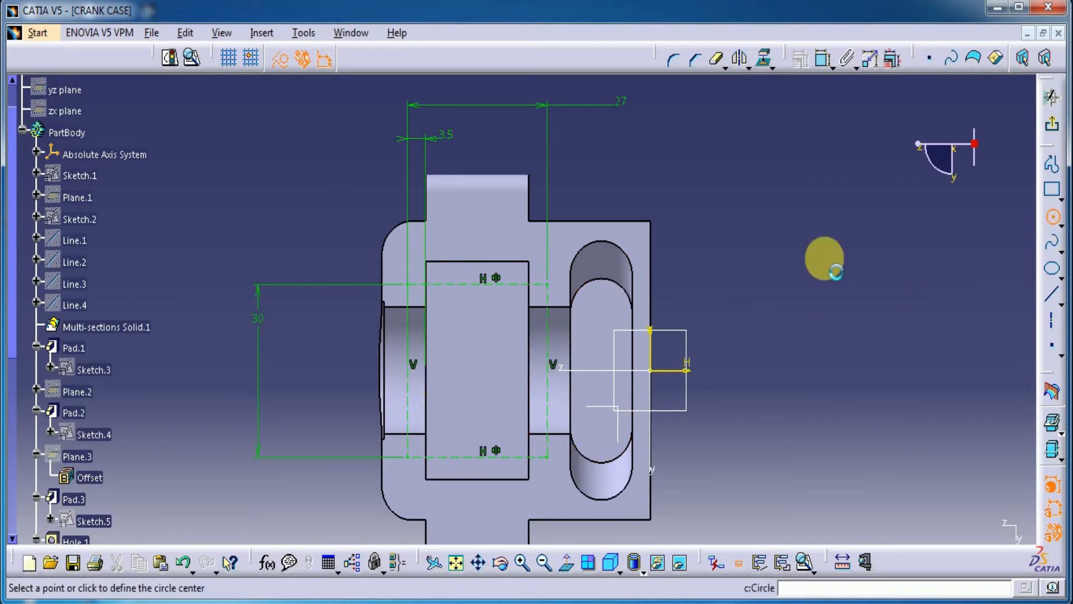
pyautogui.click(406, 276)
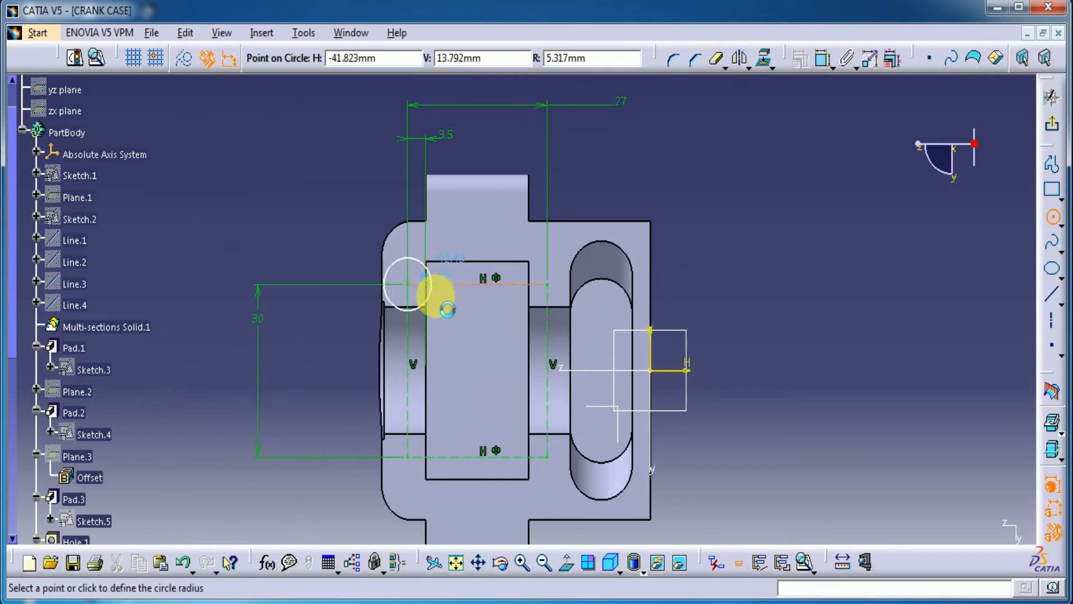
pyautogui.click(348, 203)
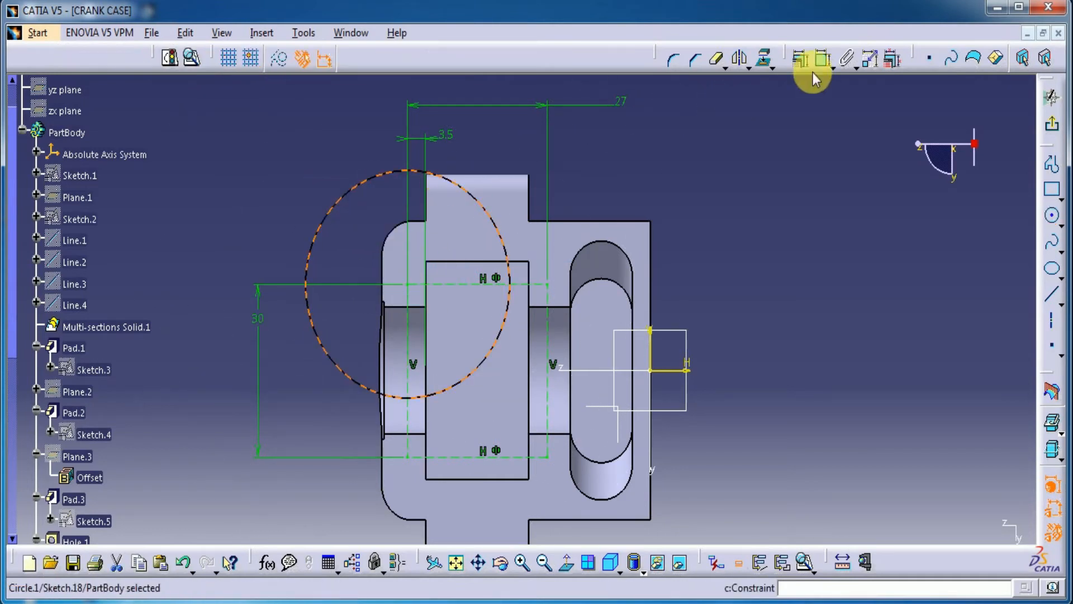
pyautogui.click(822, 58)
pyautogui.click(731, 164)
pyautogui.doubleClick(738, 161)
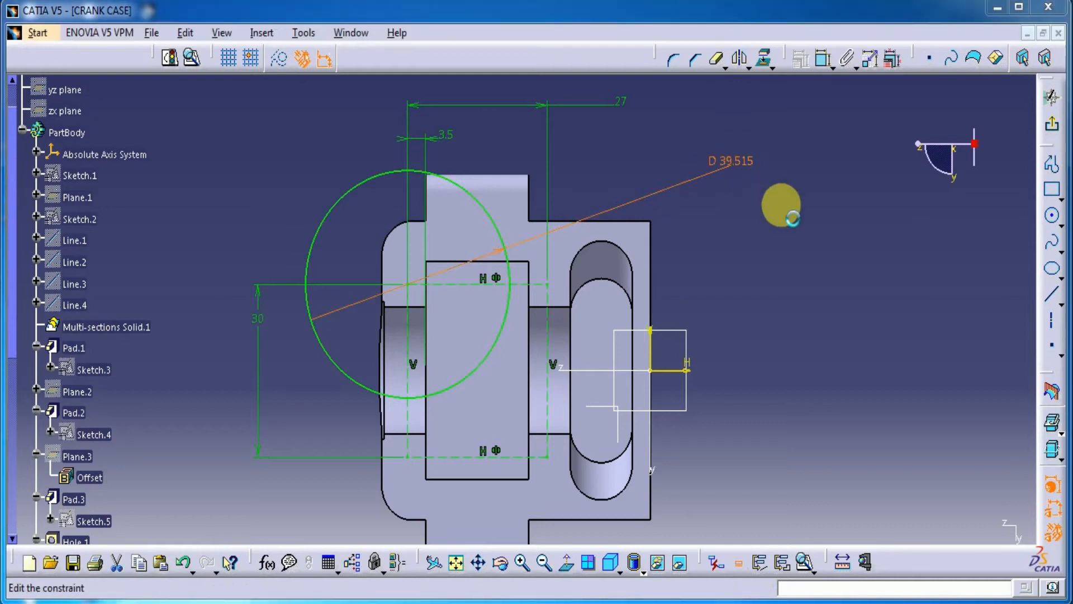
pyautogui.write('3.5')
pyautogui.press('Return')
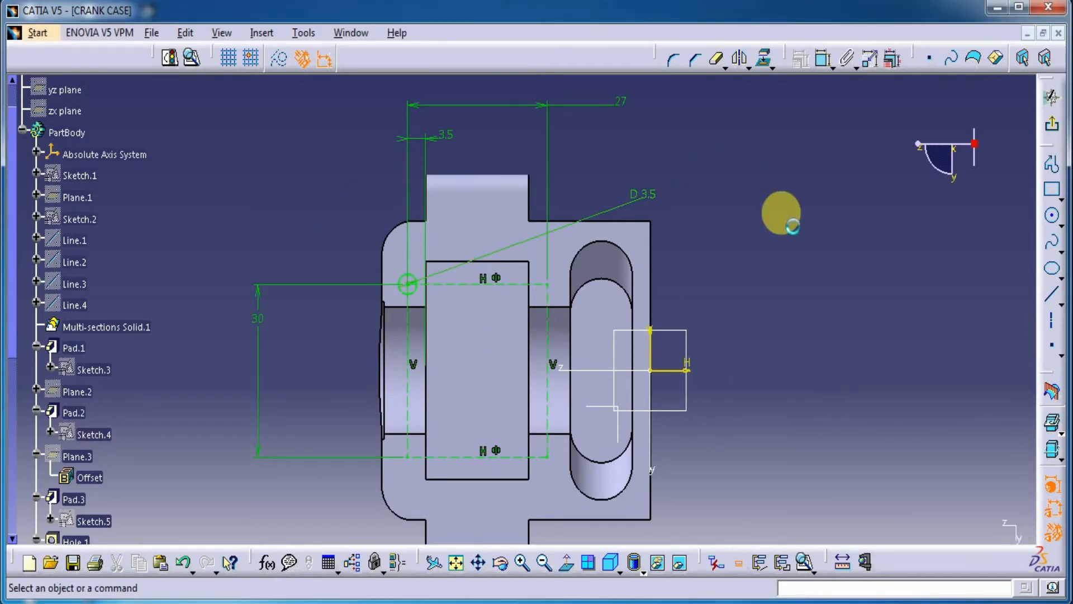
# Step: Leave the sketch and cut the circle into the top face as a pocket 3.5 mm deep
pyautogui.click(1052, 123)
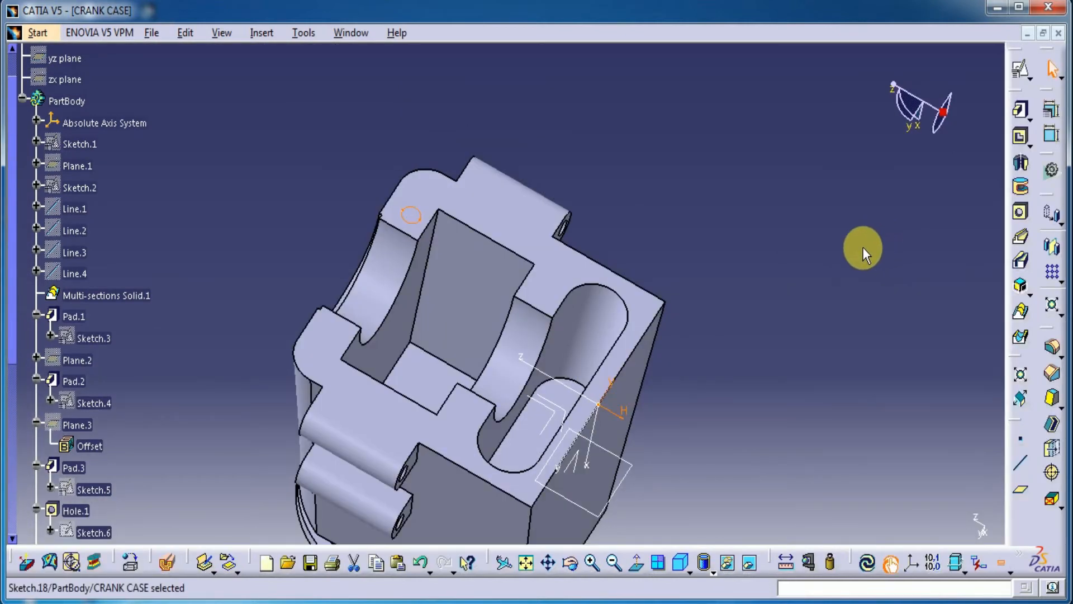
pyautogui.click(1020, 136)
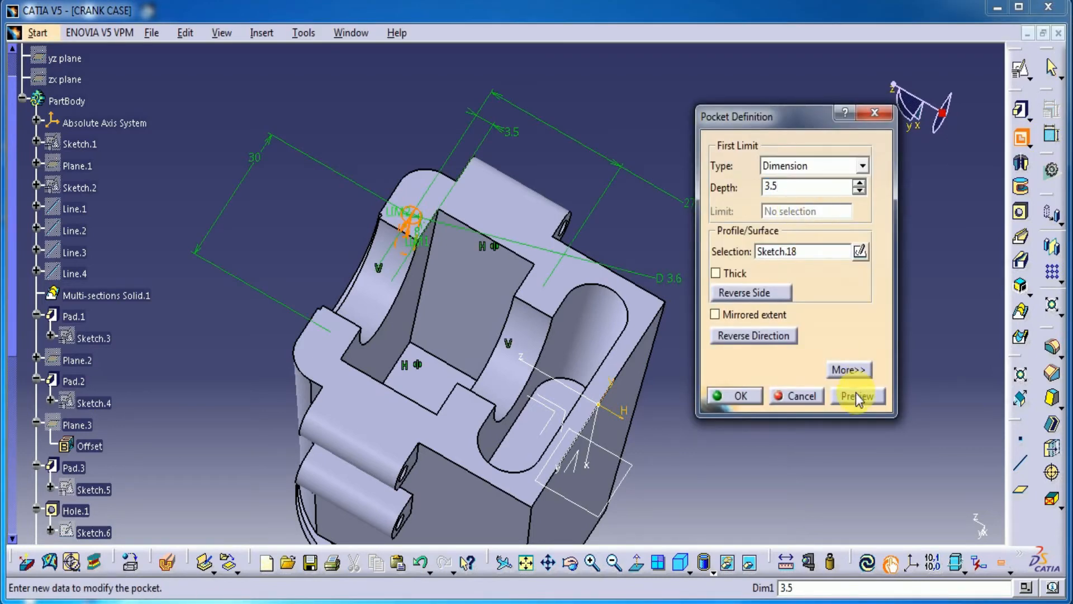
pyautogui.click(734, 396)
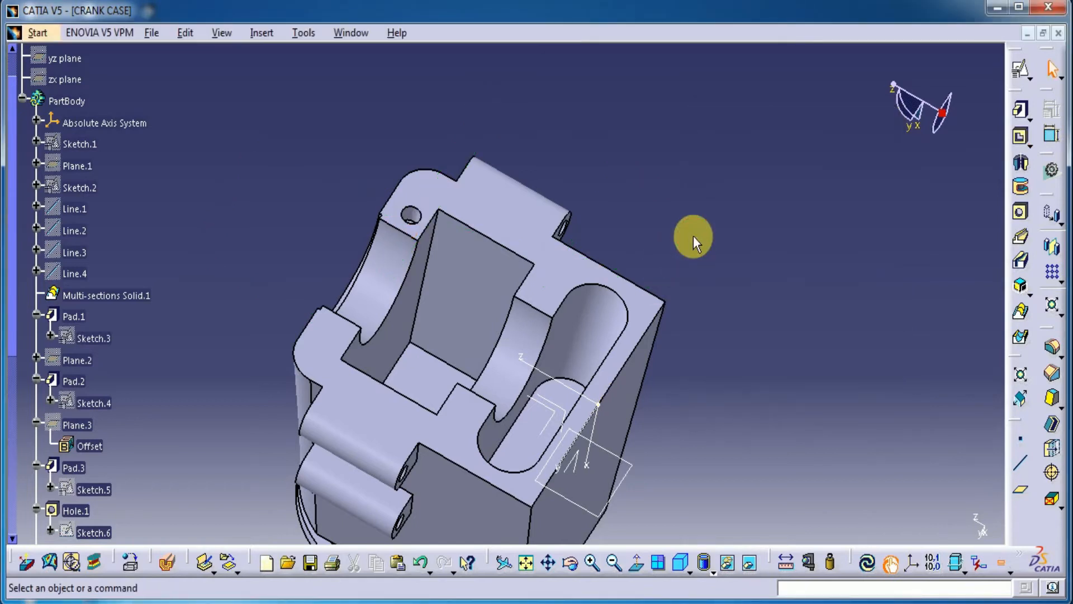
# Step: Set up a rectangular pattern of the small round pocket with 2 instances spaced 27 mm along the central pocket's long edge, reversing the direction
pyautogui.click(1052, 272)
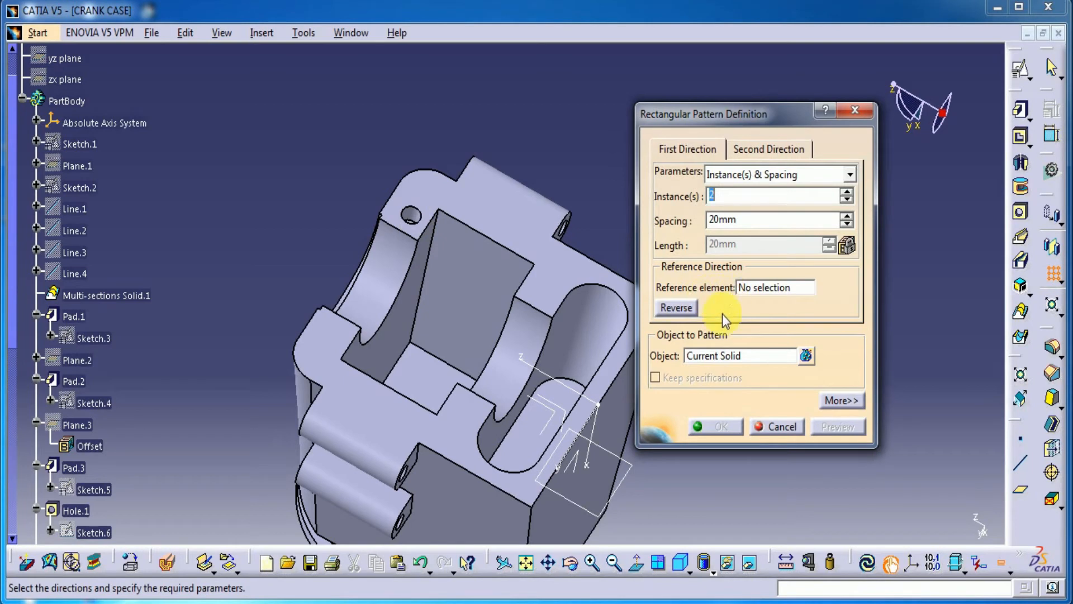
pyautogui.click(411, 215)
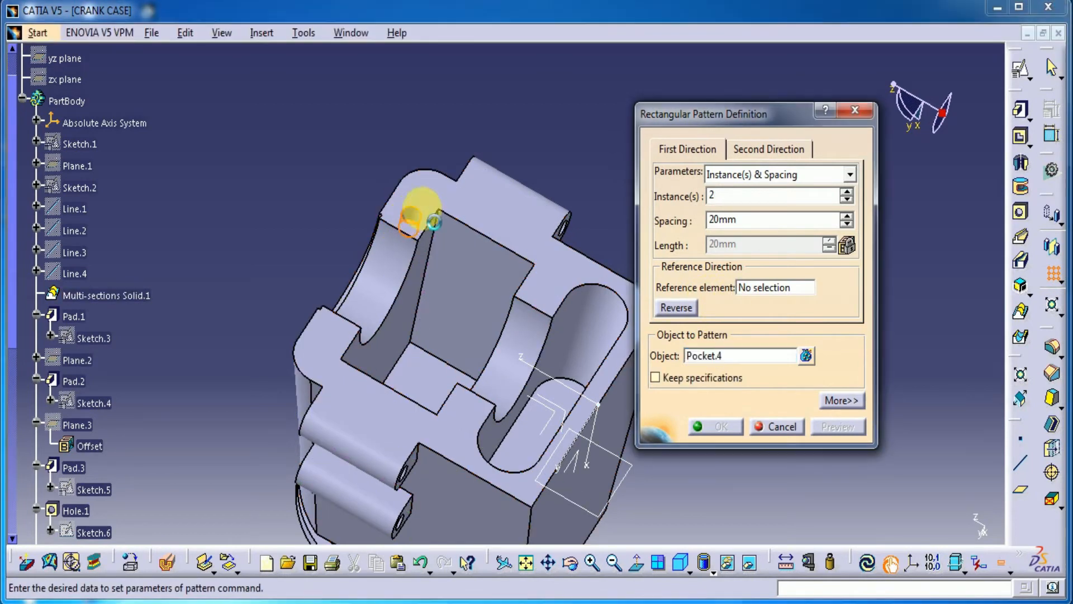
pyautogui.click(756, 290)
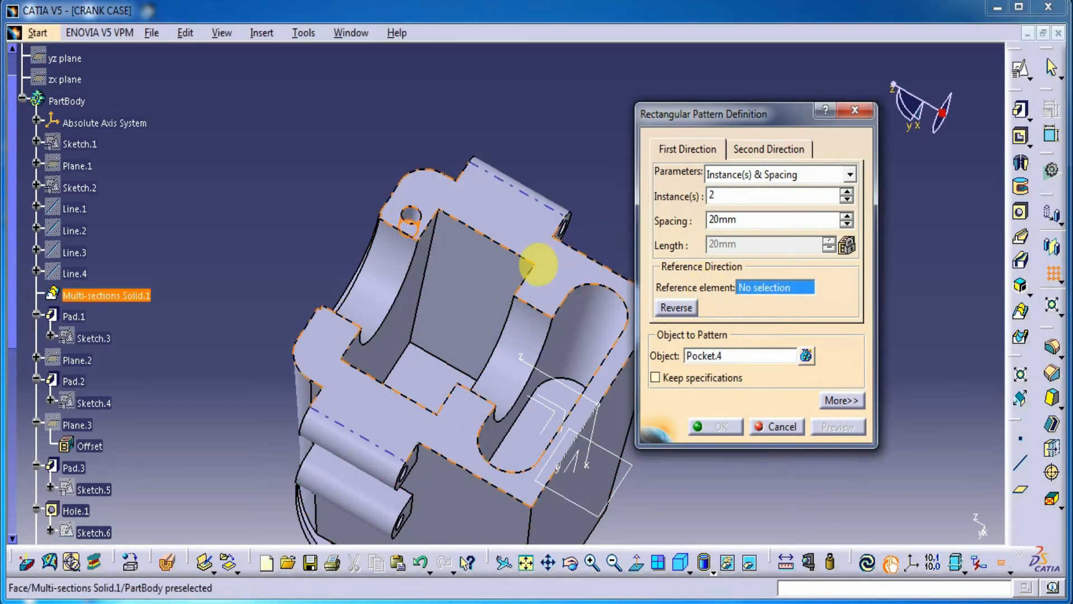
pyautogui.click(510, 249)
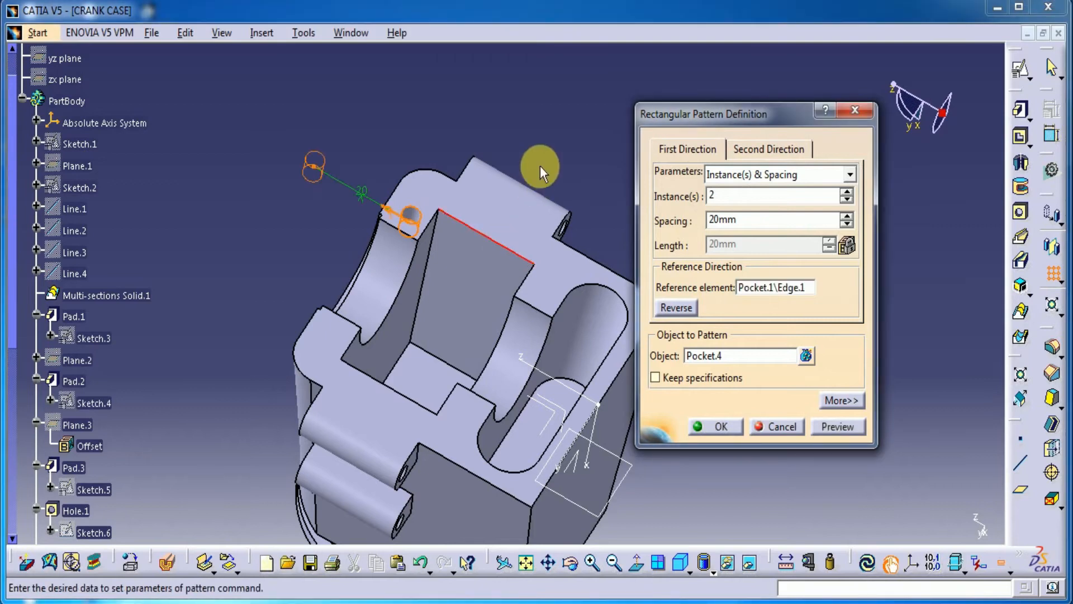
pyautogui.doubleClick(729, 219)
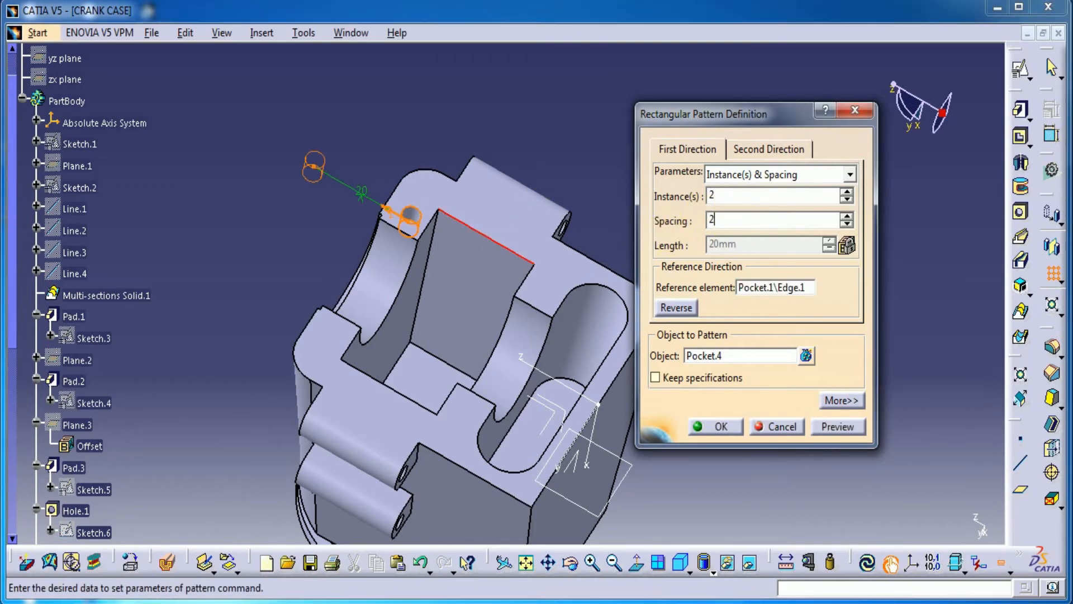
pyautogui.write('27')
pyautogui.click(686, 311)
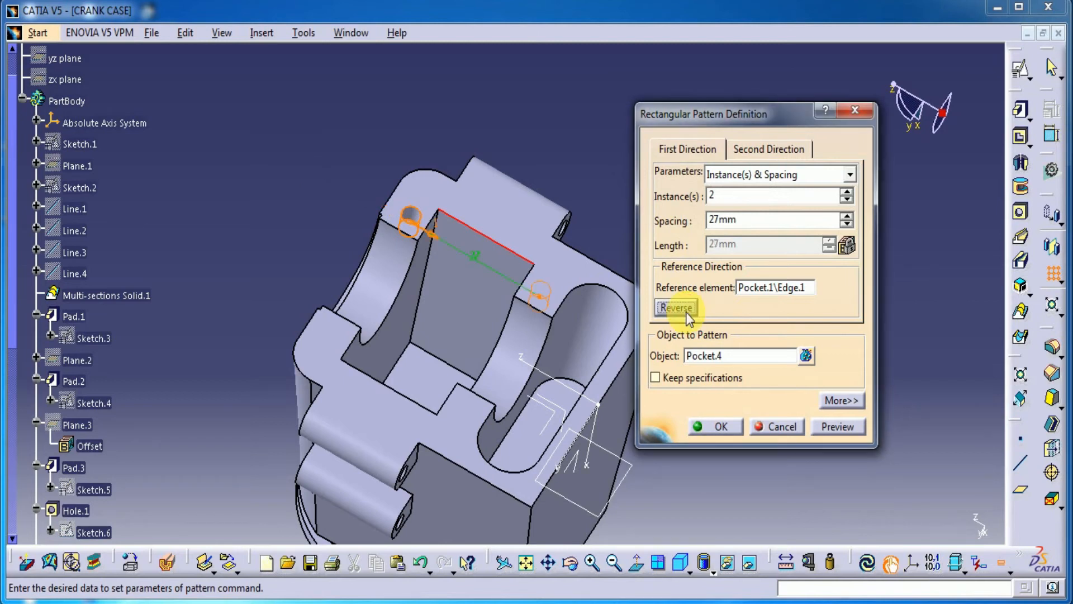
# Step: Add a second pattern direction along the central pocket's short edge with 2 instances spaced 30 mm, and create the pattern
pyautogui.click(769, 147)
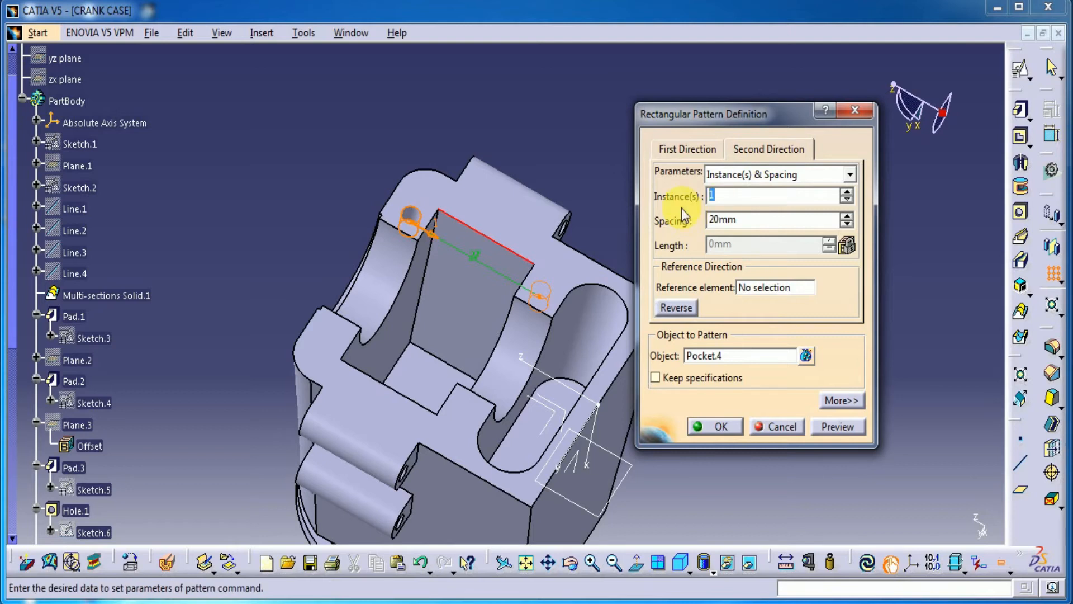
pyautogui.click(763, 291)
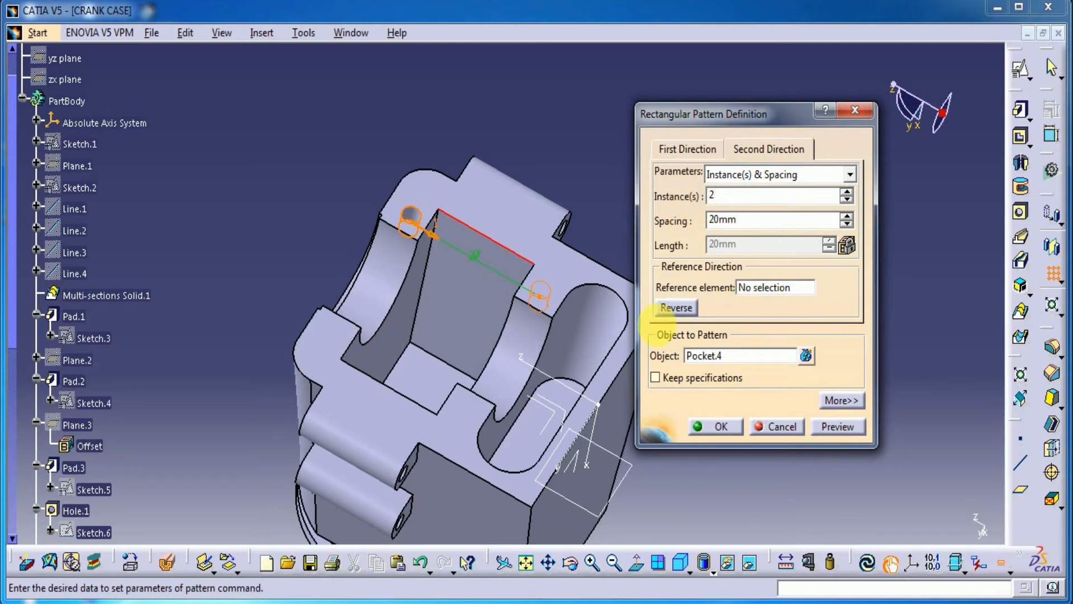
pyautogui.click(770, 288)
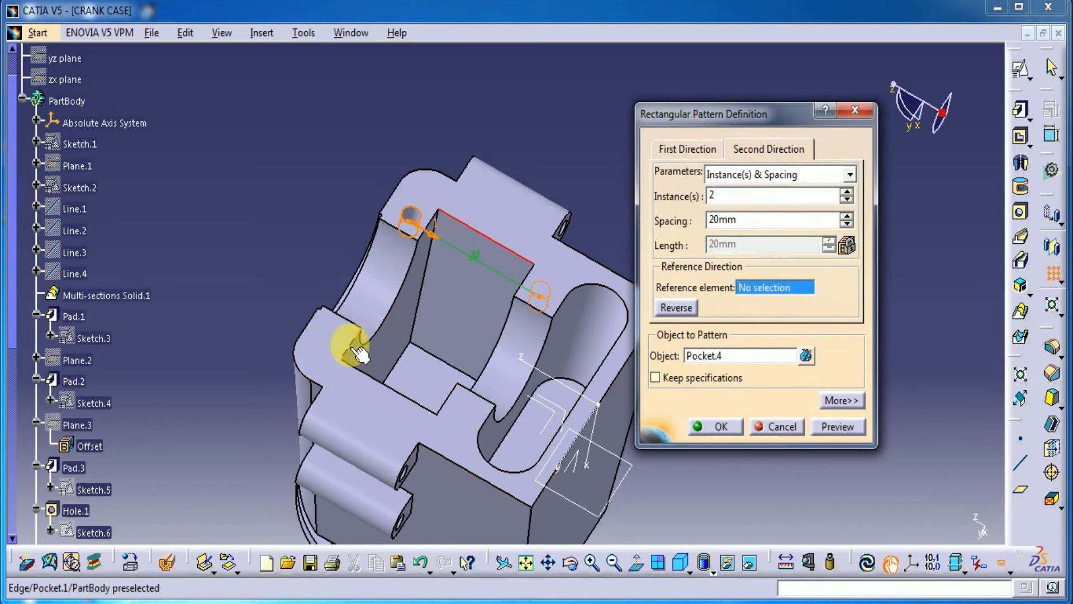
pyautogui.click(351, 344)
pyautogui.doubleClick(749, 221)
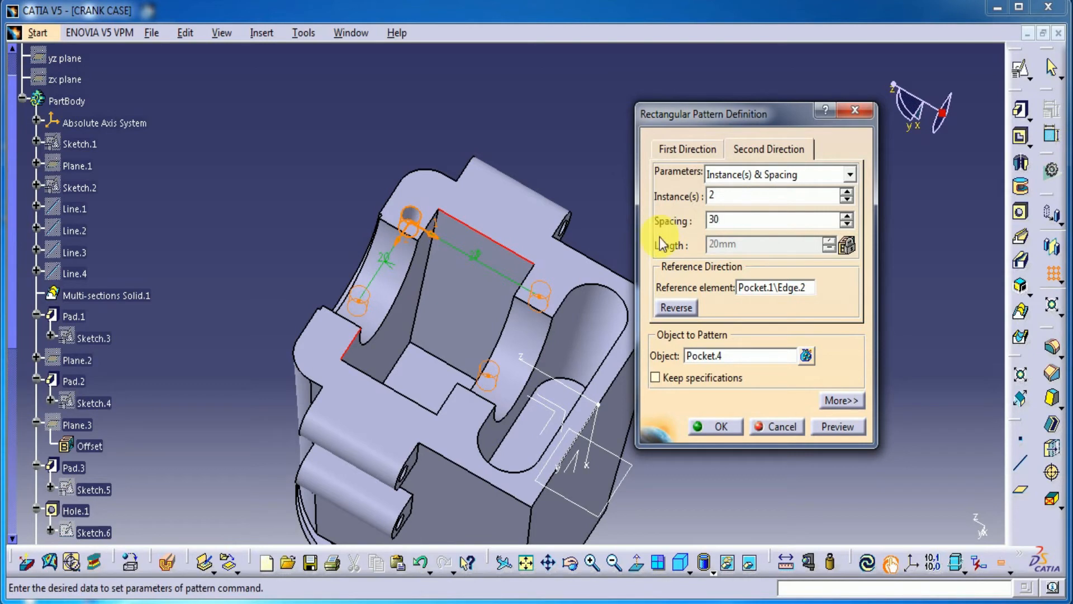
pyautogui.click(832, 427)
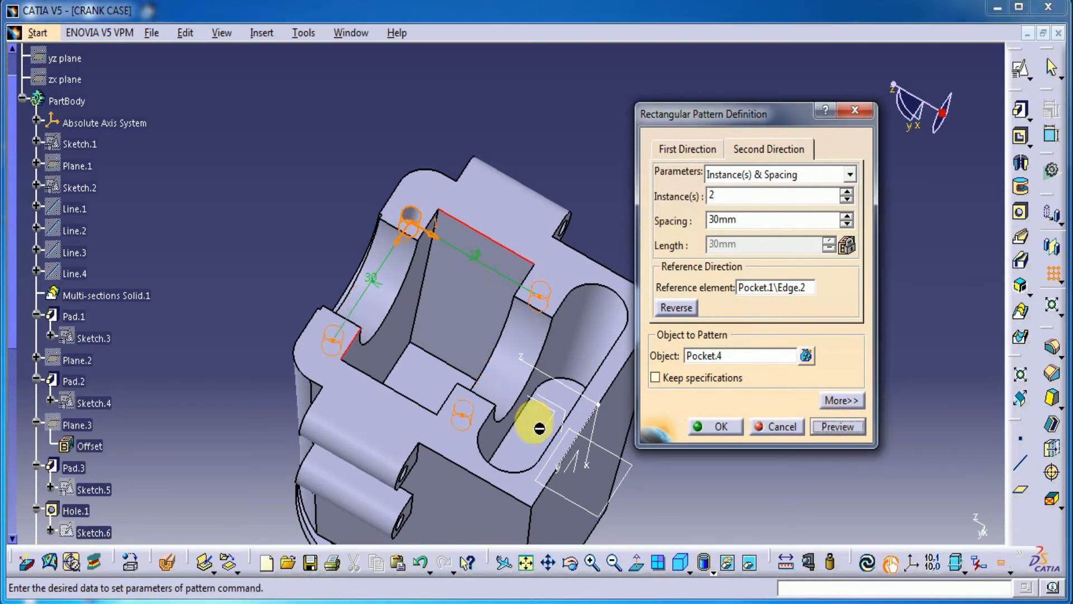
pyautogui.click(719, 426)
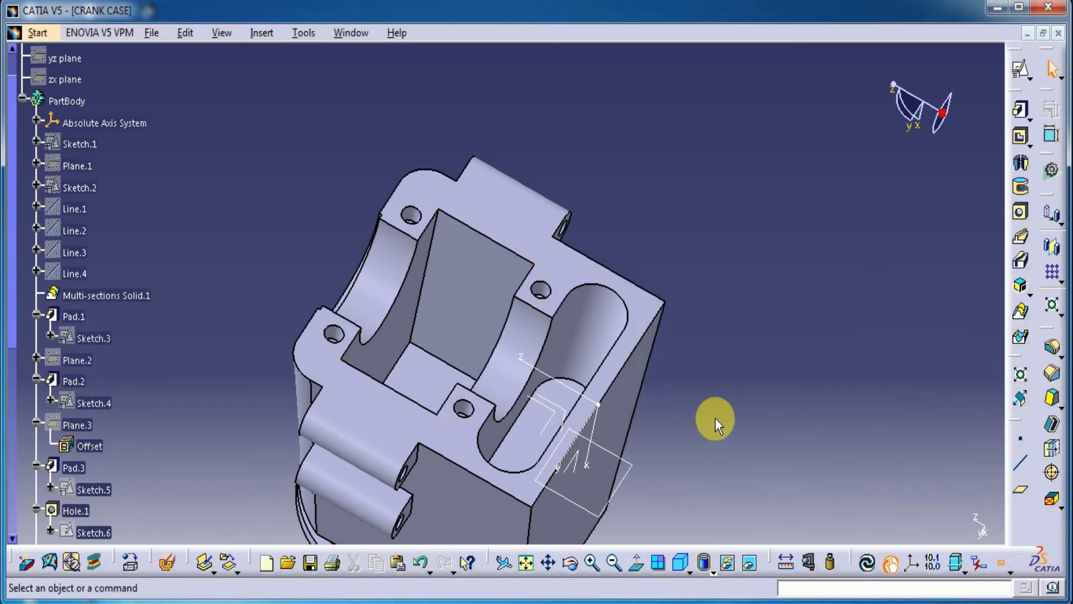
# Step: Create a positioned sketch on the crank case's flat trapezoidal side face with the V direction reversed
pyautogui.moveTo(768, 373); pyautogui.dragTo(785, 307, button='middle')
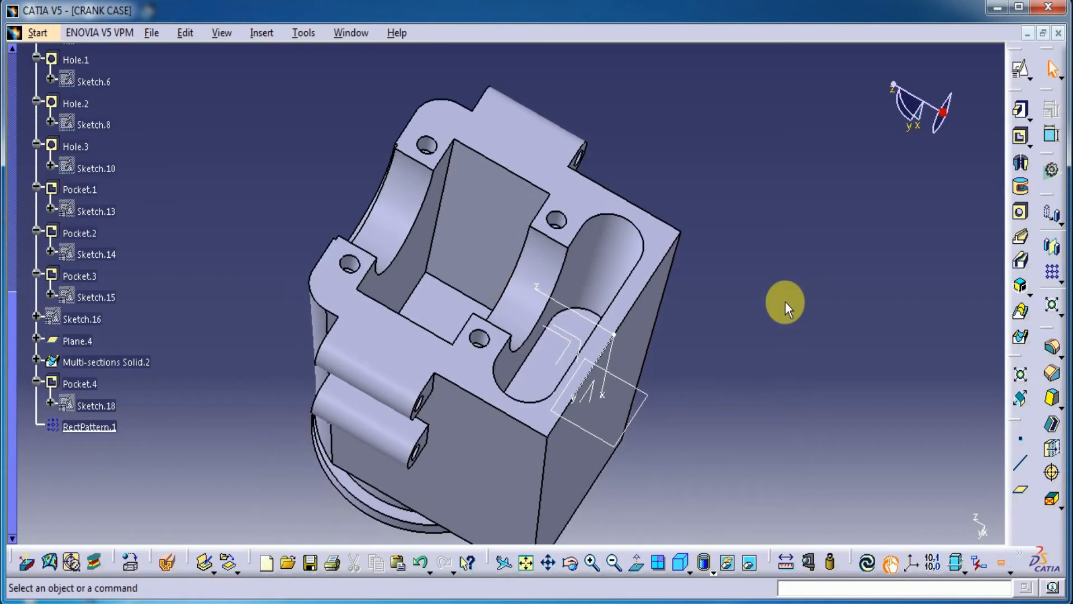
pyautogui.moveTo(742, 371)
pyautogui.mouseDown(button='middle')
pyautogui.moveTo(633, 270)
pyautogui.moveTo(455, 172)
pyautogui.moveTo(403, 420)
pyautogui.moveTo(388, 304)
pyautogui.moveTo(557, 296)
pyautogui.mouseUp(button='middle')
pyautogui.click(1021, 72)
pyautogui.click(573, 284)
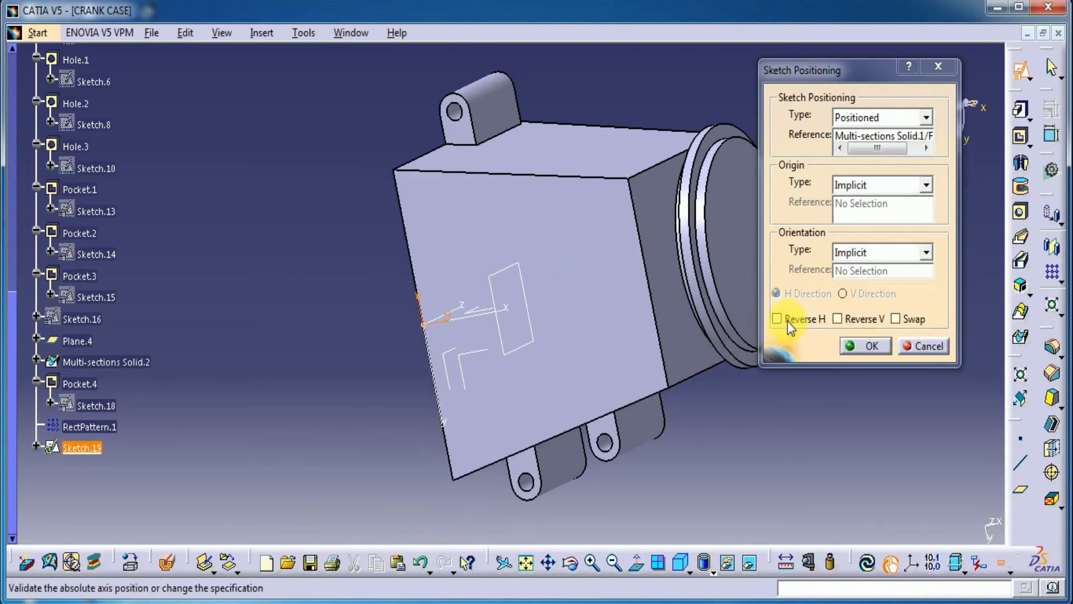
pyautogui.click(837, 320)
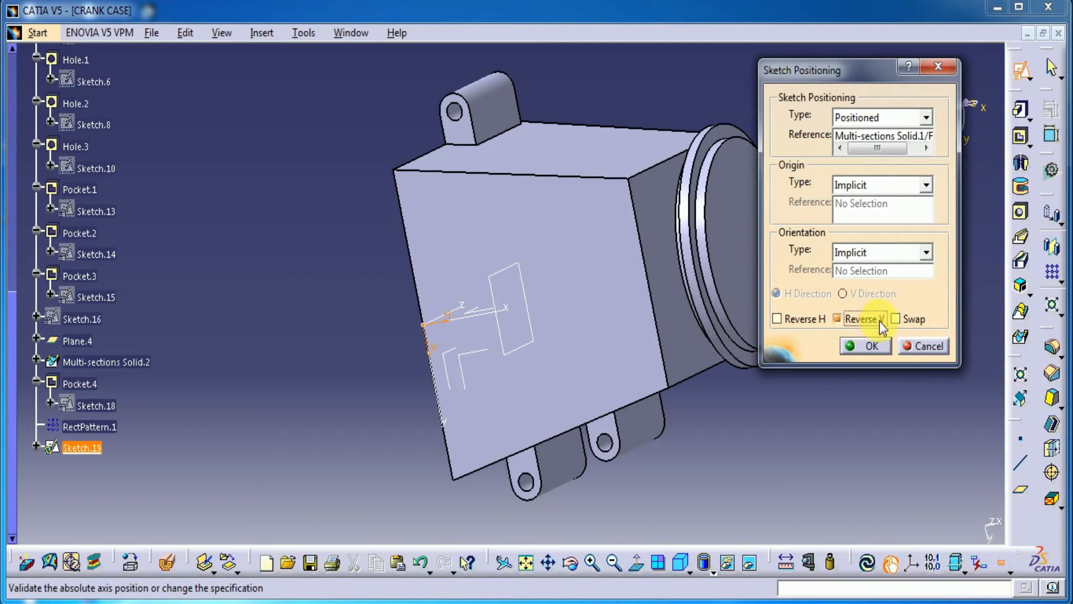
pyautogui.click(877, 343)
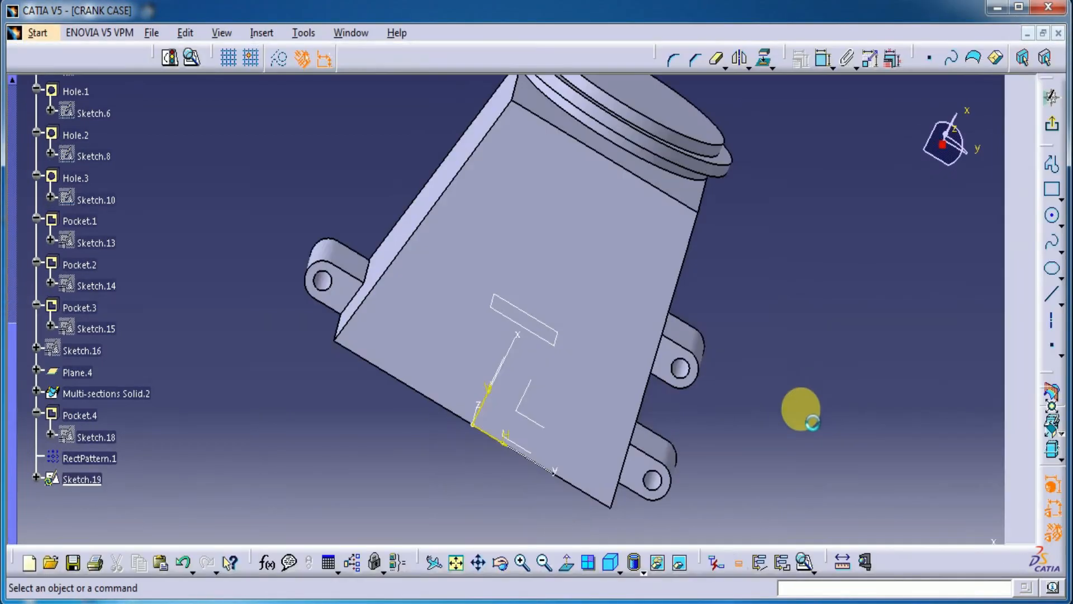
# Step: Draw a circle on the vertical axis of the trapezoidal face and set its diameter to 32 mm
pyautogui.click(1053, 223)
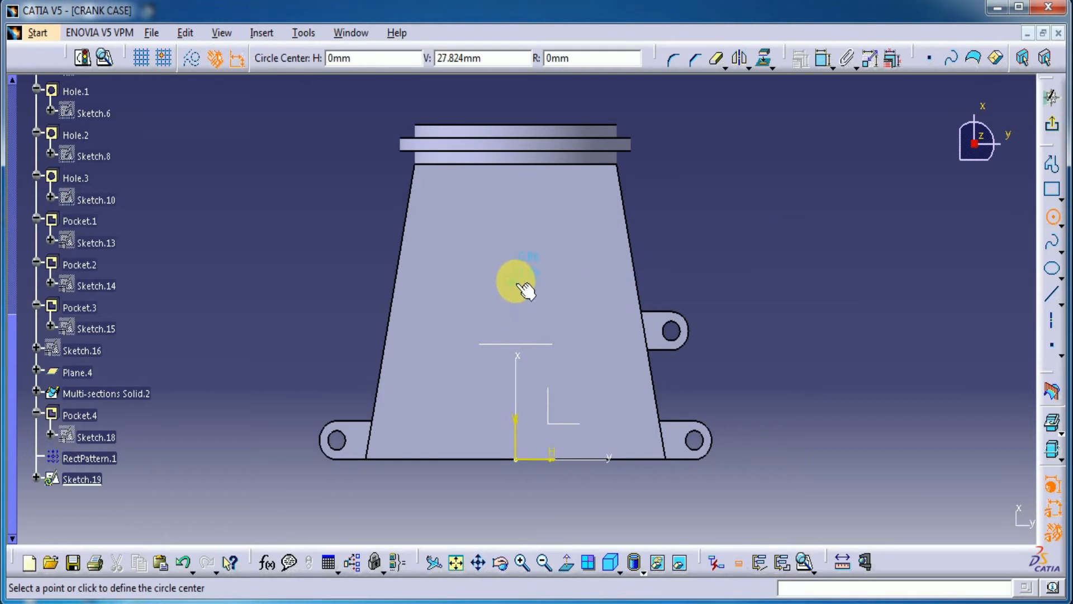
pyautogui.click(517, 283)
pyautogui.click(531, 232)
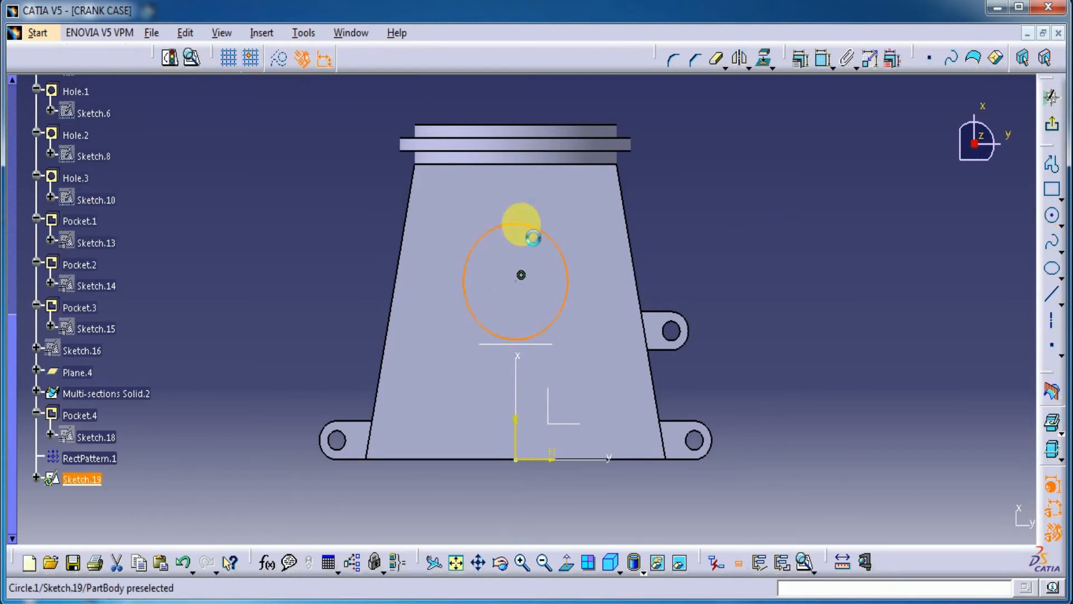
pyautogui.click(820, 64)
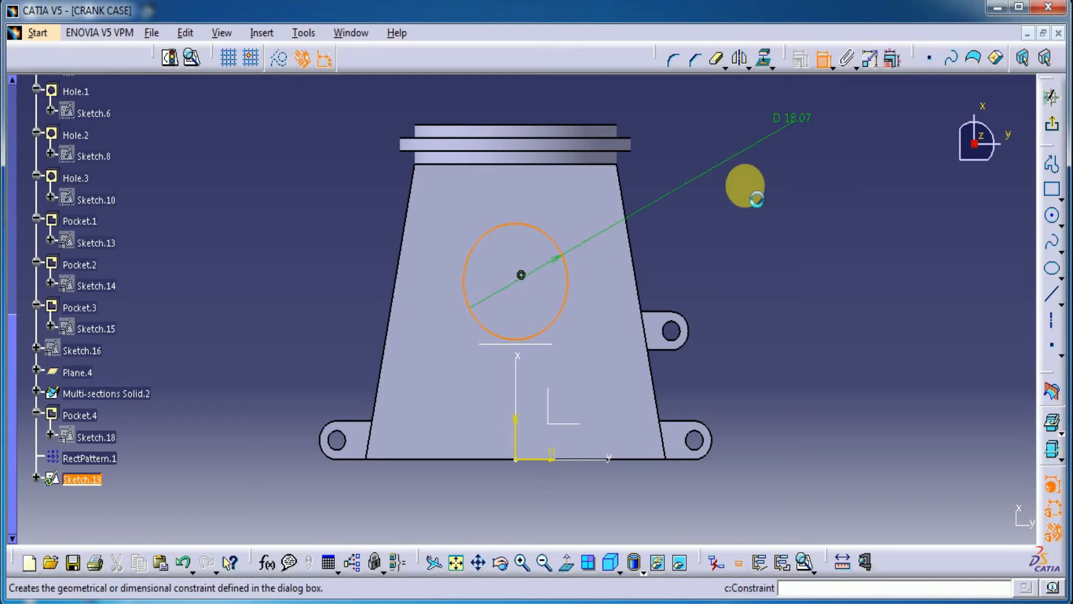
pyautogui.click(754, 188)
pyautogui.doubleClick(754, 187)
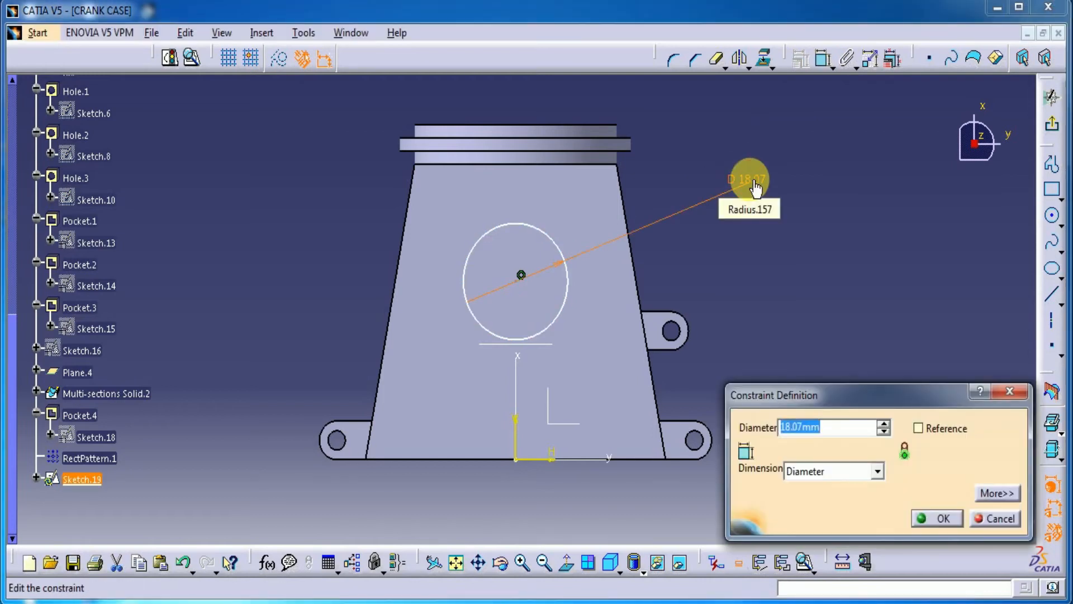
pyautogui.press('Return')
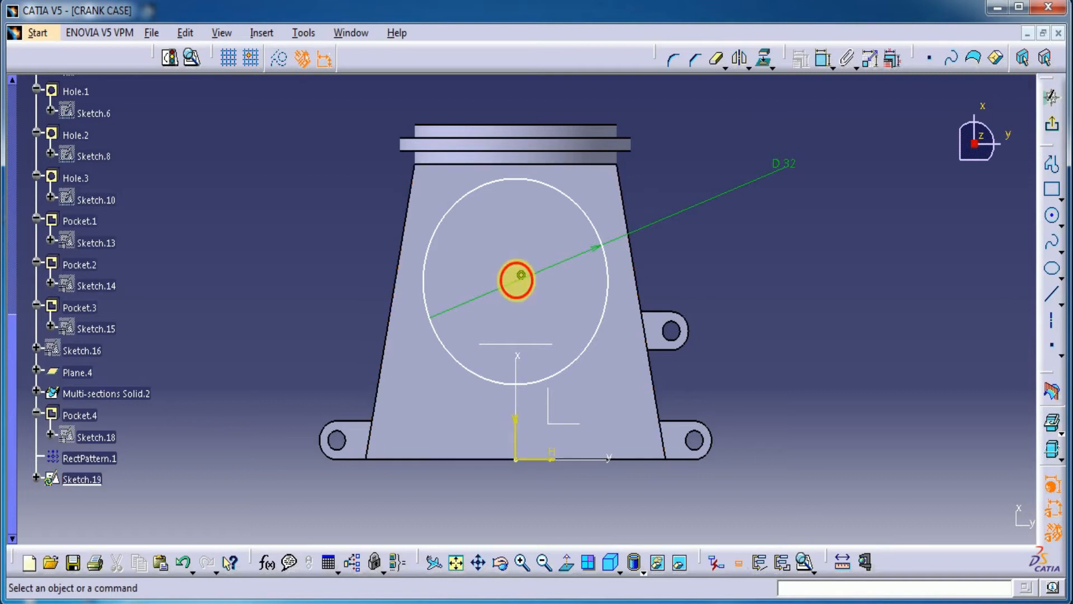
# Step: Constrain the circle's centre coincident with the upper edge of the middle mounting lug
pyautogui.click(523, 285)
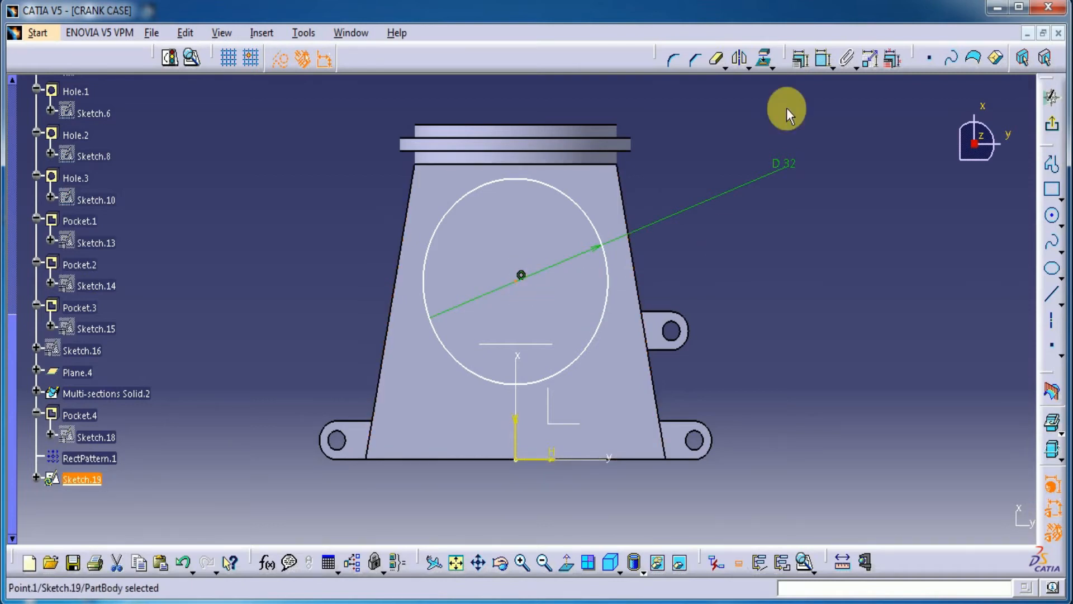
pyautogui.click(824, 57)
pyautogui.click(659, 312)
pyautogui.rightClick(829, 259)
pyautogui.click(849, 338)
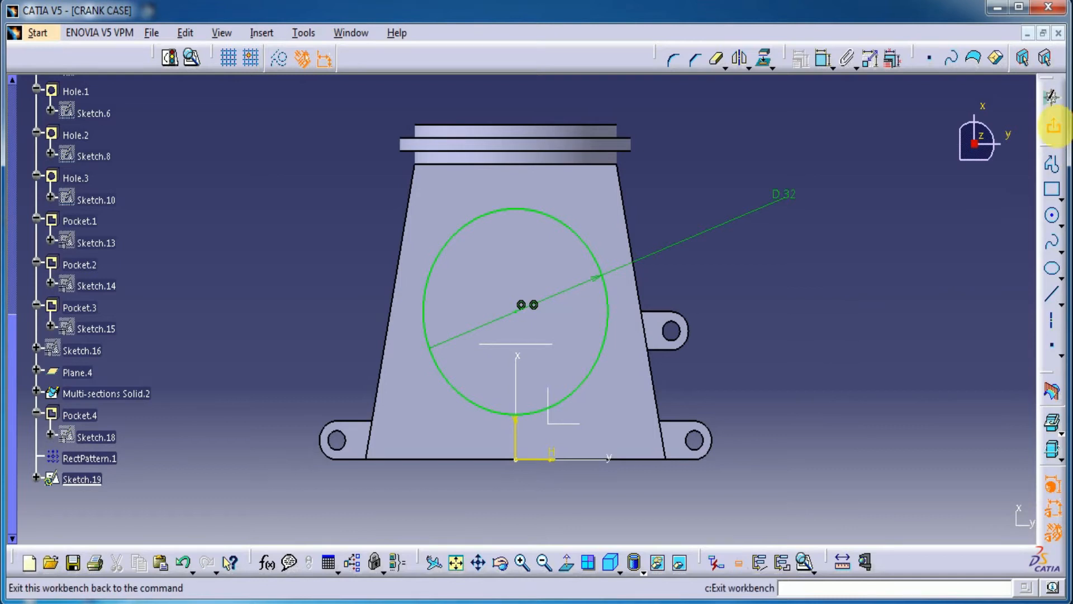
# Step: Leave the sketch and cut the circle as a pocket, previewing a 15 mm depth and setting it to 16 mm
pyautogui.click(1054, 126)
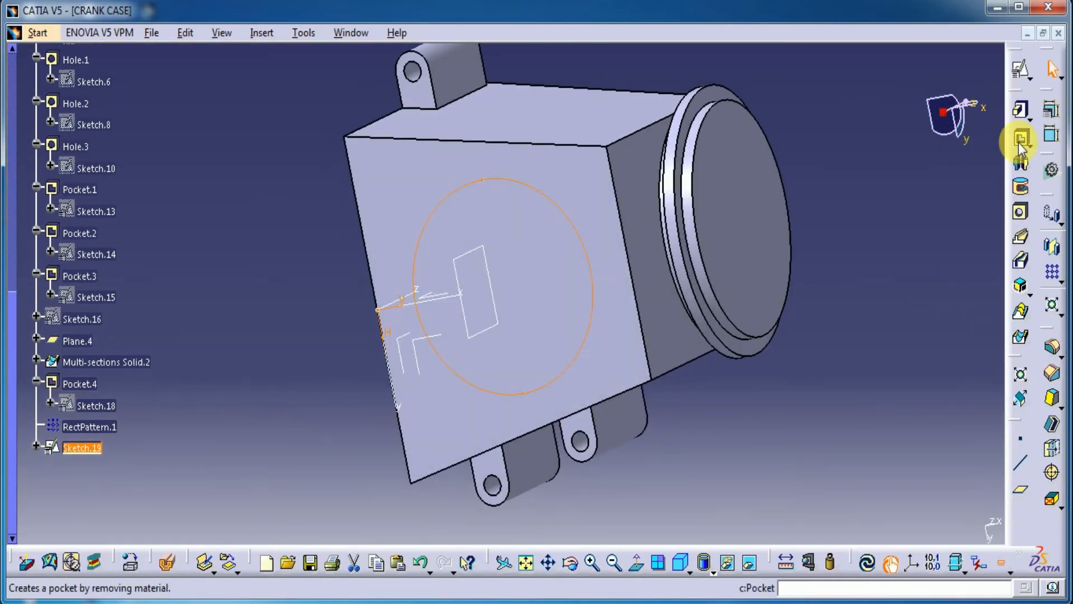
pyautogui.click(1019, 143)
pyautogui.moveTo(318, 376); pyautogui.dragTo(612, 263, button='middle')
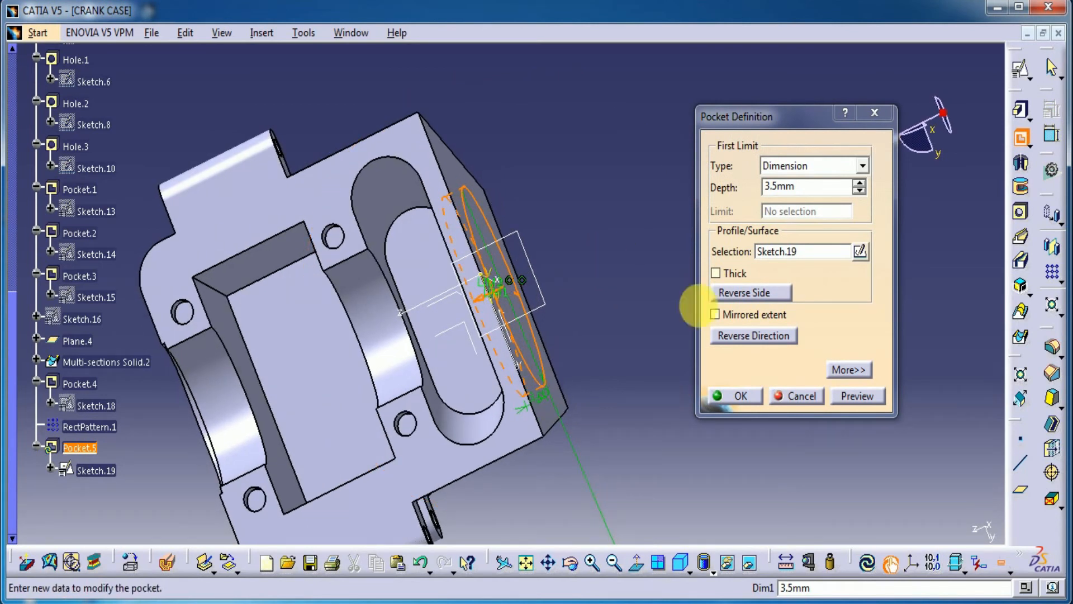
pyautogui.doubleClick(801, 187)
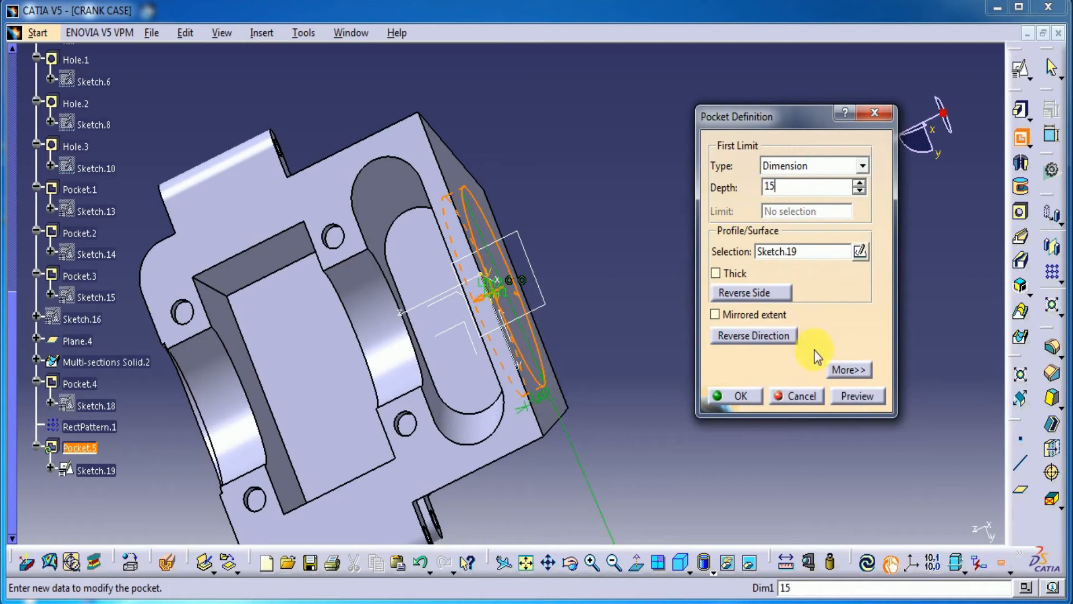
pyautogui.click(857, 397)
pyautogui.moveTo(491, 387)
pyautogui.mouseDown(button='middle')
pyautogui.moveTo(433, 369)
pyautogui.moveTo(412, 259)
pyautogui.moveTo(324, 304)
pyautogui.moveTo(356, 293)
pyautogui.moveTo(347, 286)
pyautogui.mouseUp(button='middle')
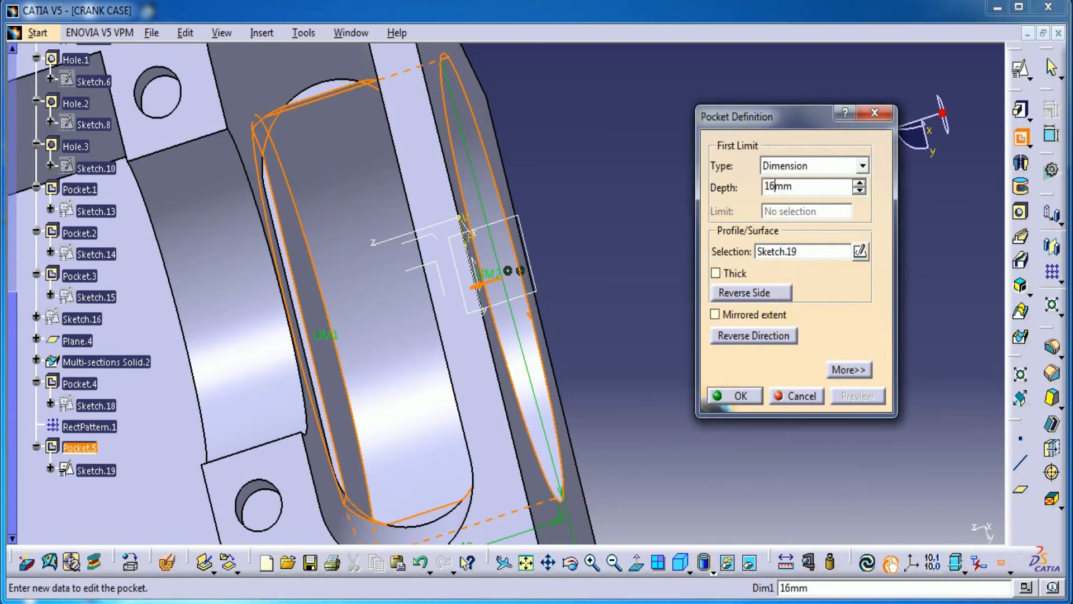
pyautogui.click(755, 397)
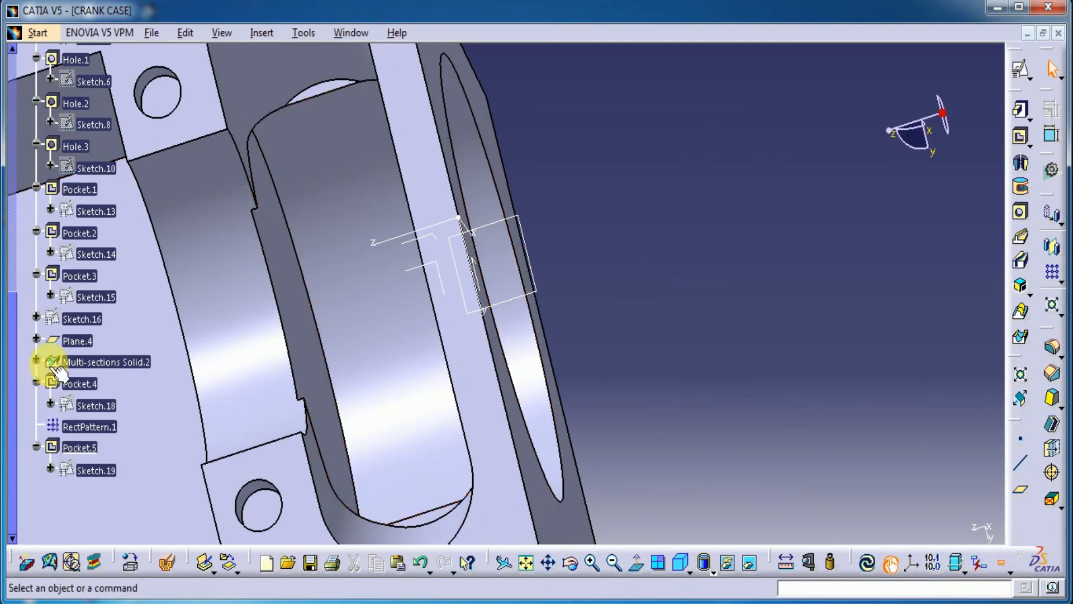
# Step: Edit the large round pocket and set its depth to 15.5 mm
pyautogui.doubleClick(90, 450)
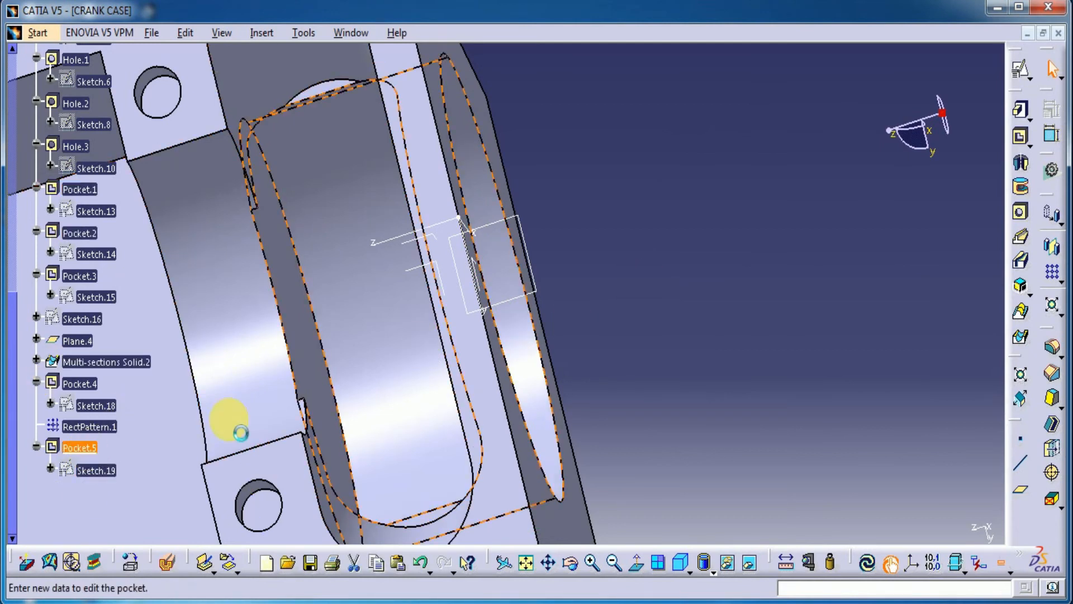
pyautogui.click(766, 186)
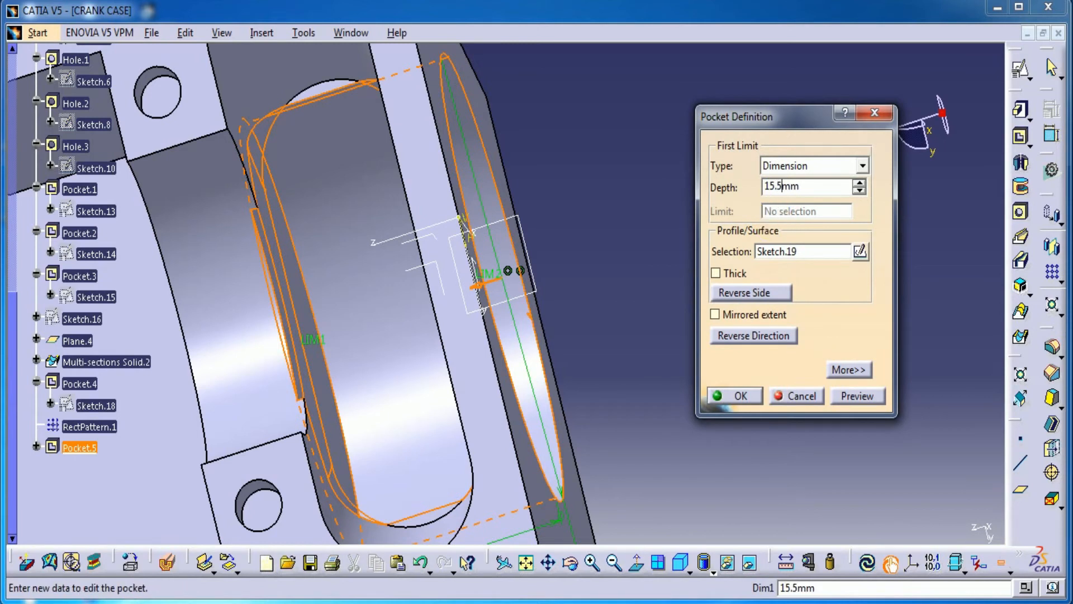
pyautogui.click(849, 396)
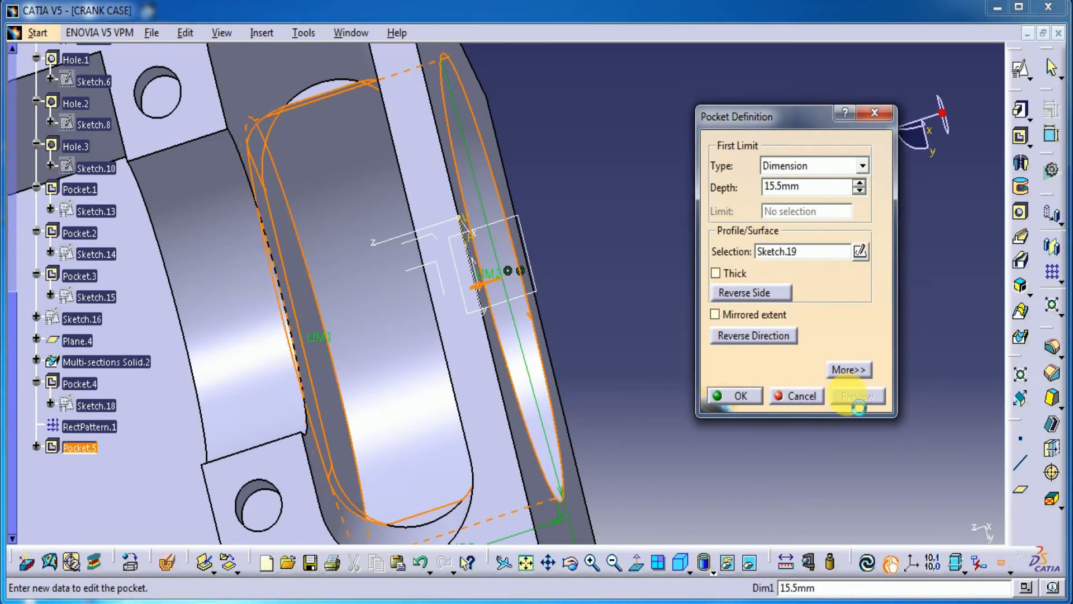
pyautogui.click(755, 398)
# Step: Create a positioned sketch on the trapezoidal face around the large round pocket with the V direction reversed
pyautogui.moveTo(618, 297); pyautogui.dragTo(548, 192, button='middle')
pyautogui.click(551, 193)
pyautogui.click(1021, 69)
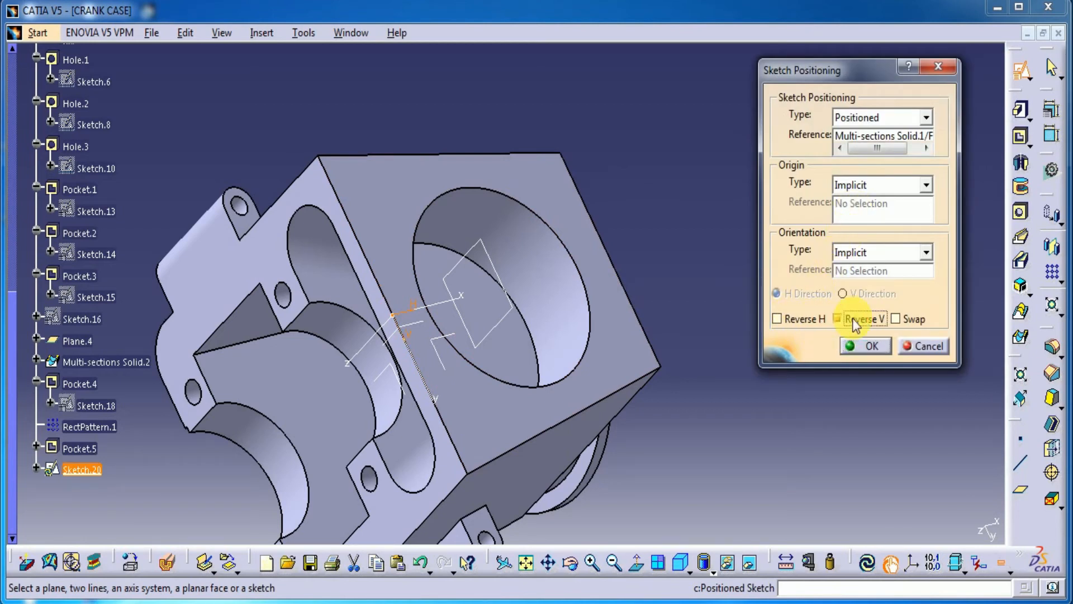
pyautogui.click(882, 345)
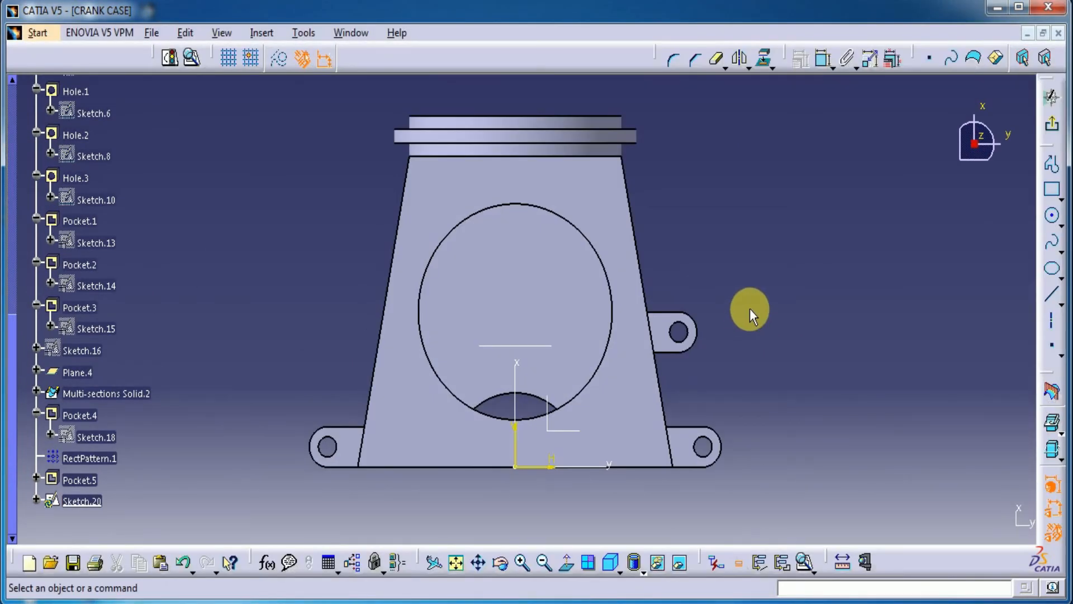
# Step: Turn on construction mode and project the large pocket's circular edge into the sketch
pyautogui.click(1054, 218)
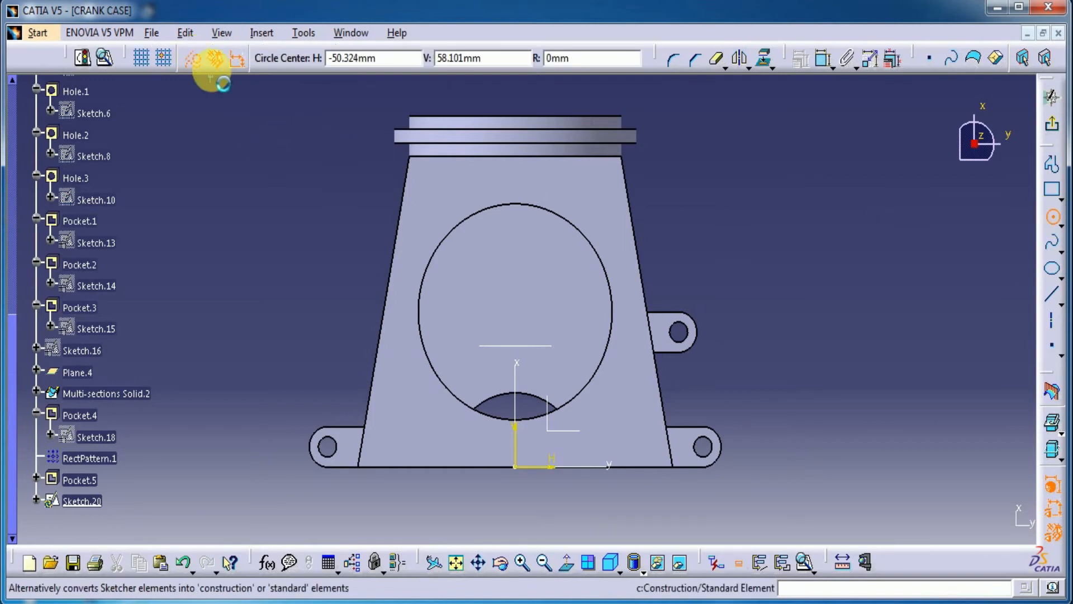
pyautogui.click(1053, 219)
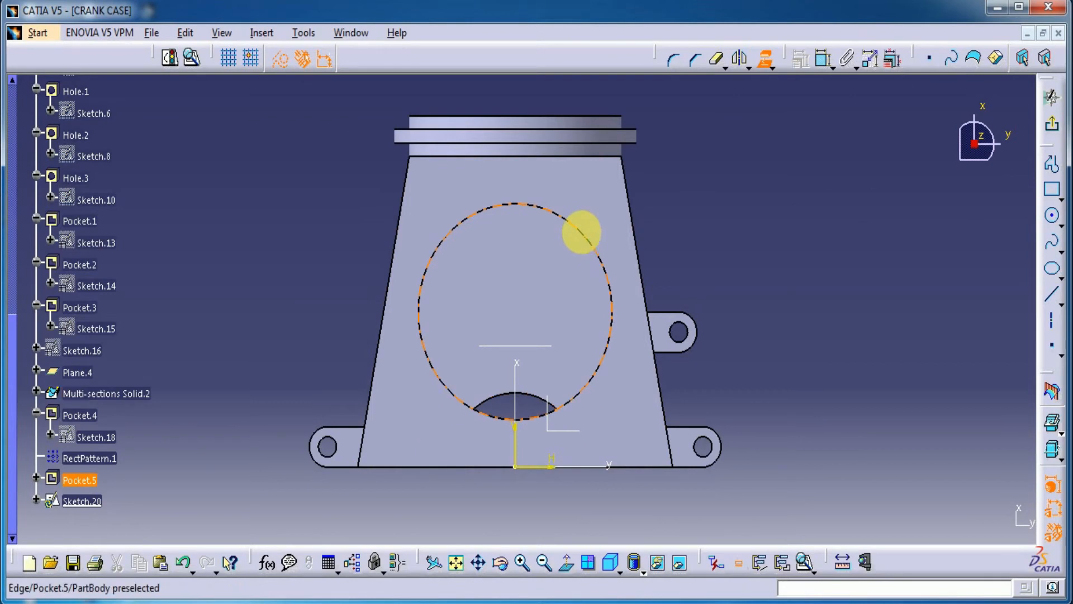
pyautogui.click(590, 254)
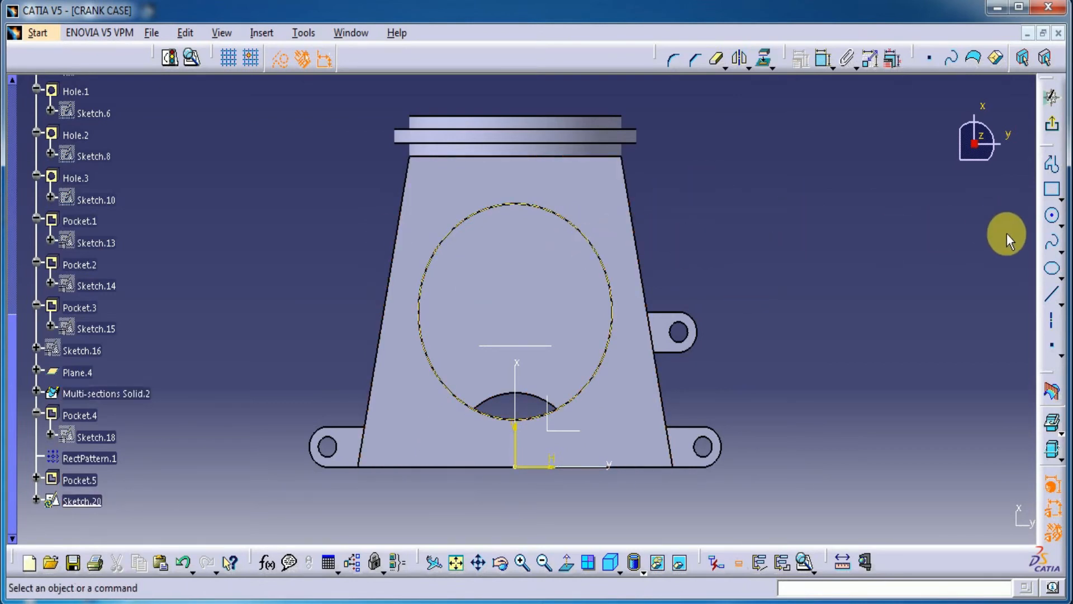
# Step: Draw a construction circle about 42 mm in diameter, concentric with the projected pocket edge
pyautogui.click(1053, 216)
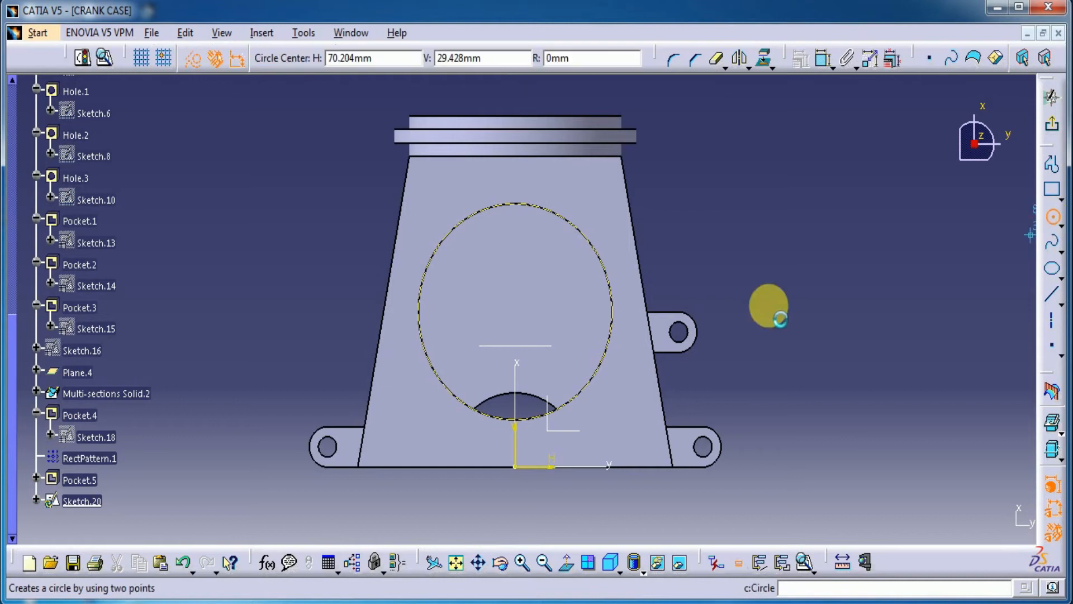
pyautogui.rightClick(602, 261)
pyautogui.click(630, 358)
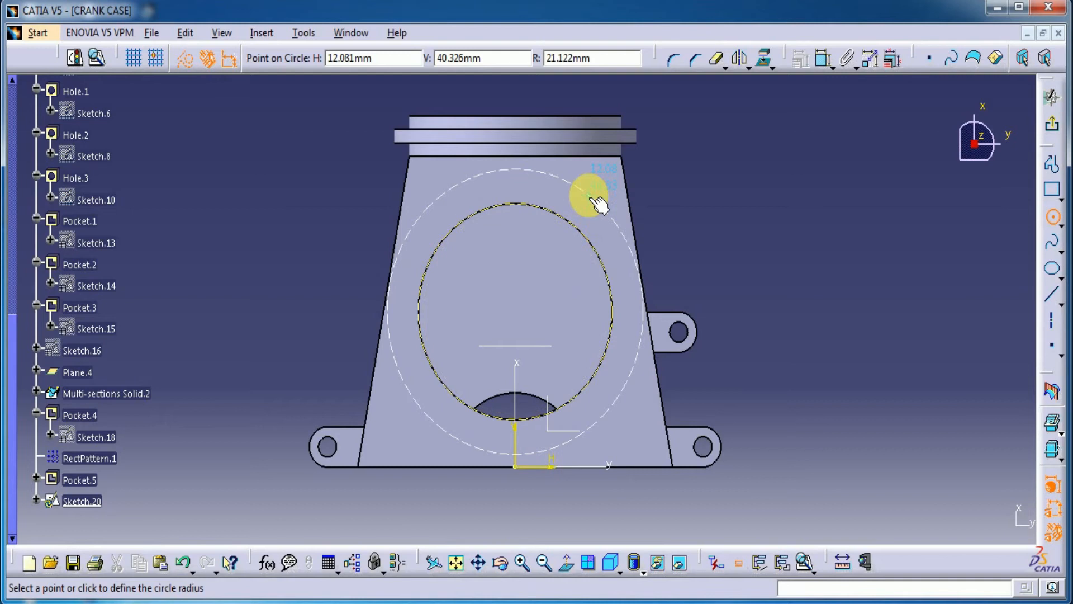
pyautogui.click(592, 199)
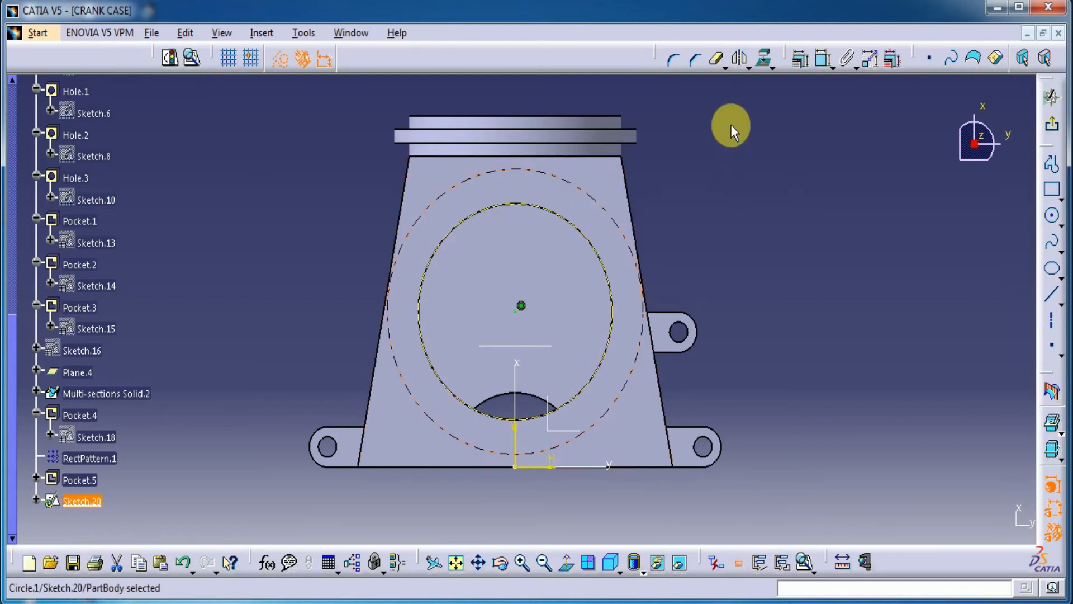
# Step: Dimension the construction circle and set its diameter to 38 mm
pyautogui.click(817, 61)
pyautogui.click(733, 188)
pyautogui.doubleClick(733, 187)
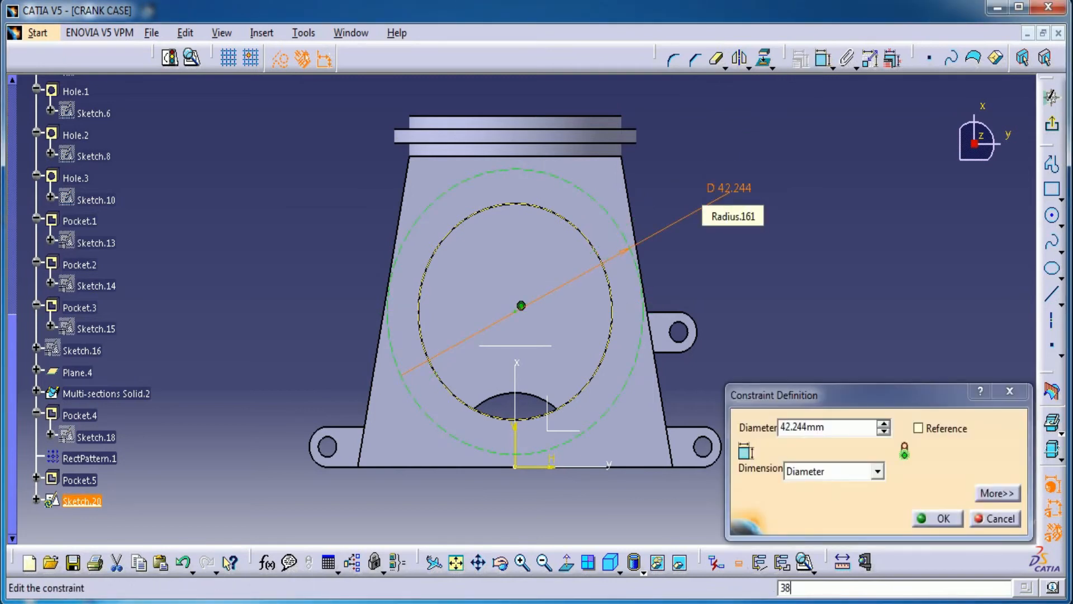
pyautogui.press('Return')
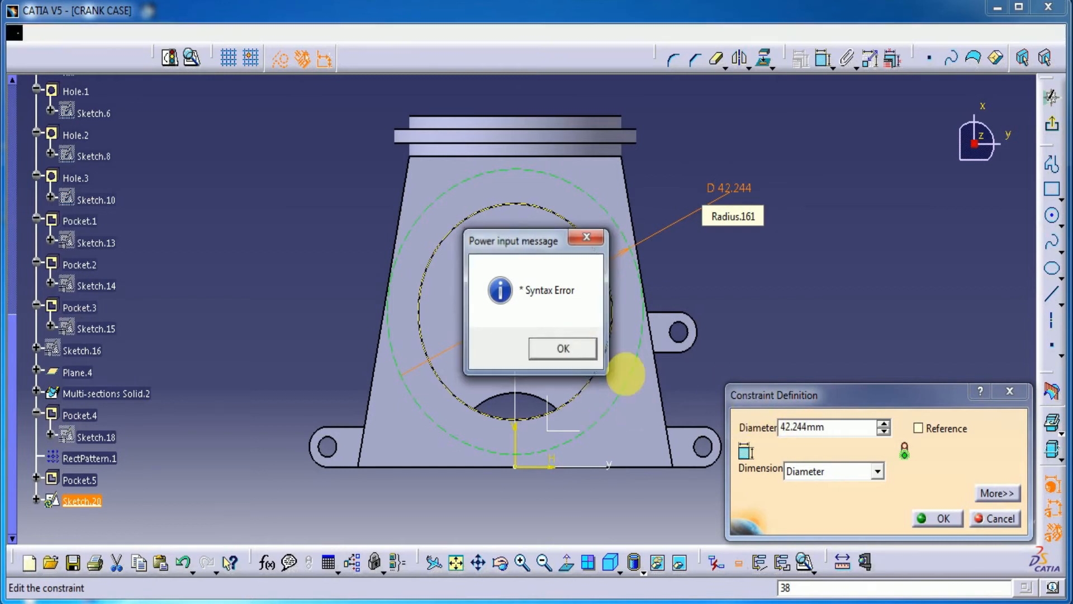
pyautogui.press('Return')
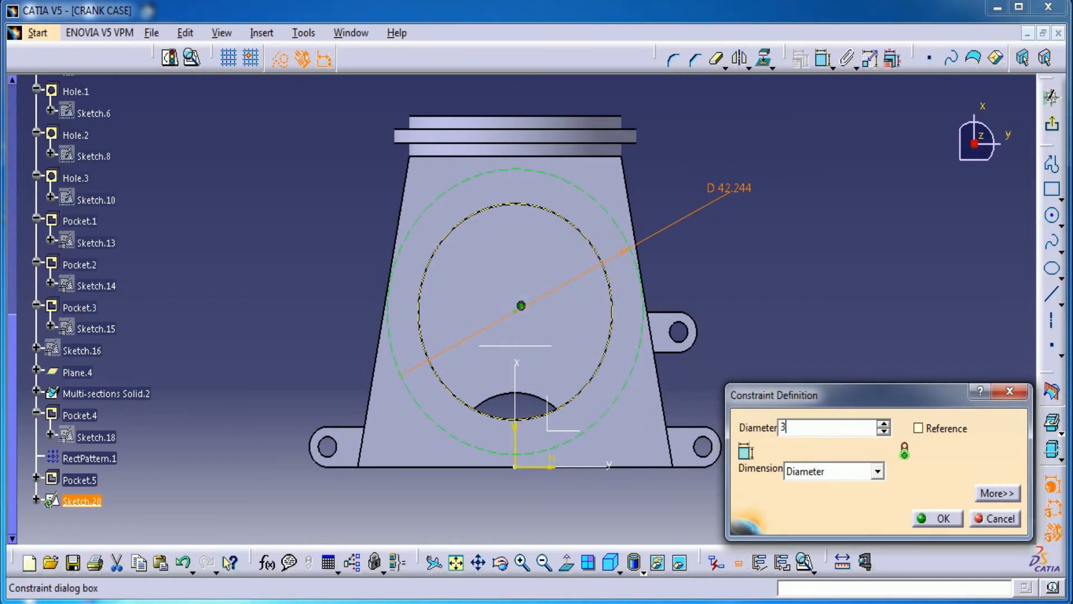
pyautogui.write('38')
pyautogui.press('Return')
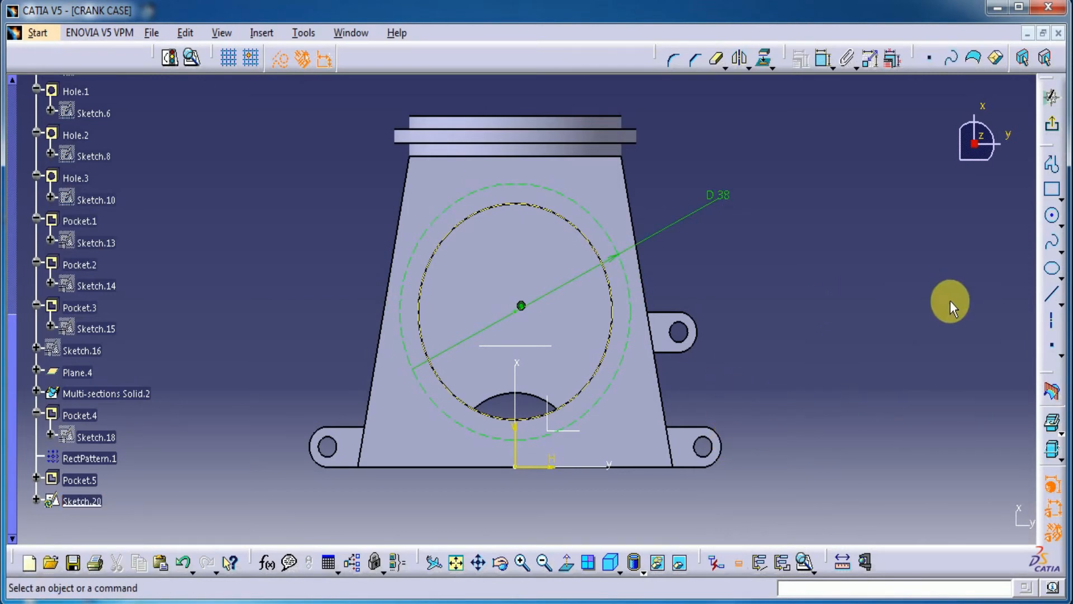
# Step: Draw a construction line from the circles' centre up past the 38 mm circle and set its angle to the X axis to 12 degrees
pyautogui.click(1052, 295)
pyautogui.click(517, 312)
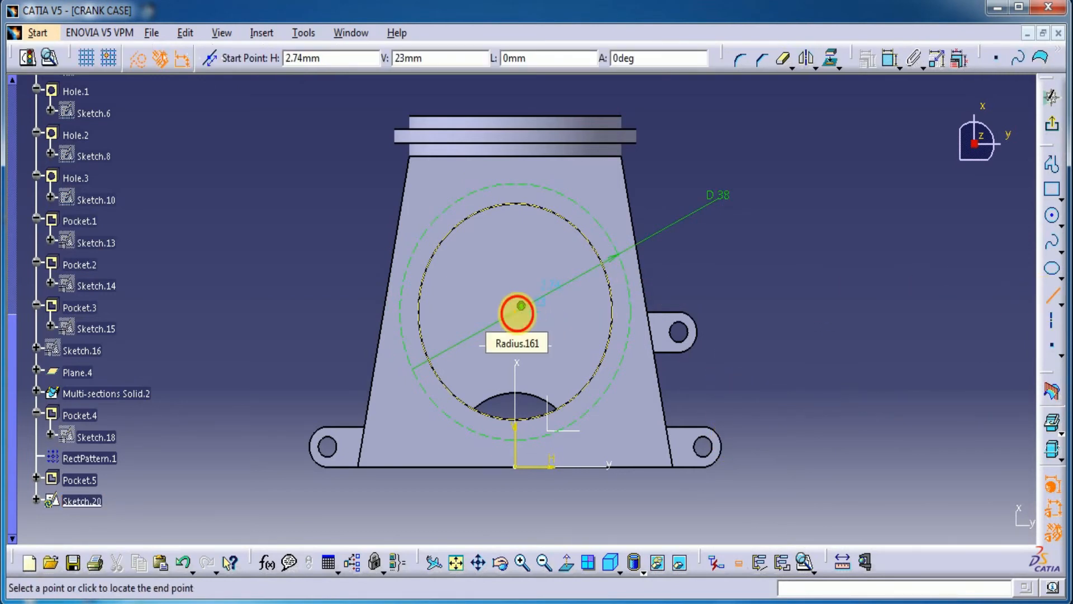
pyautogui.click(448, 164)
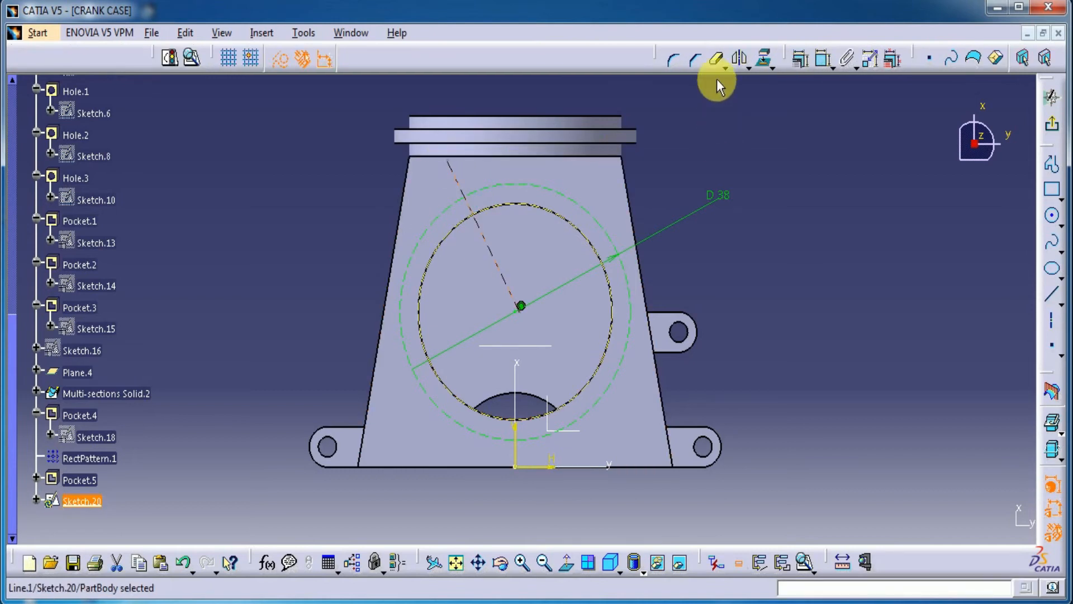
pyautogui.click(823, 58)
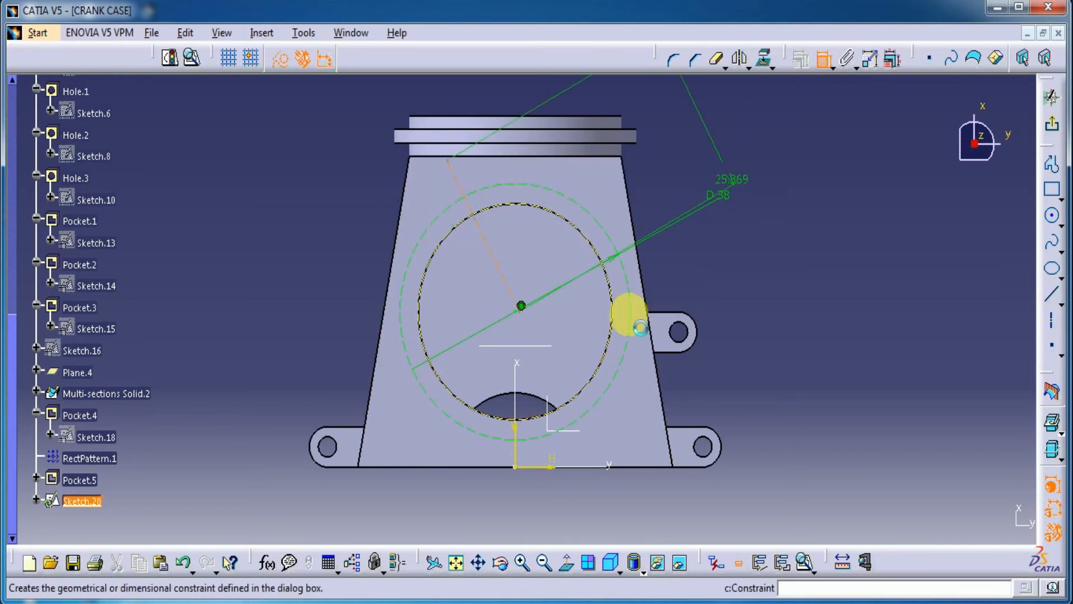
pyautogui.click(523, 397)
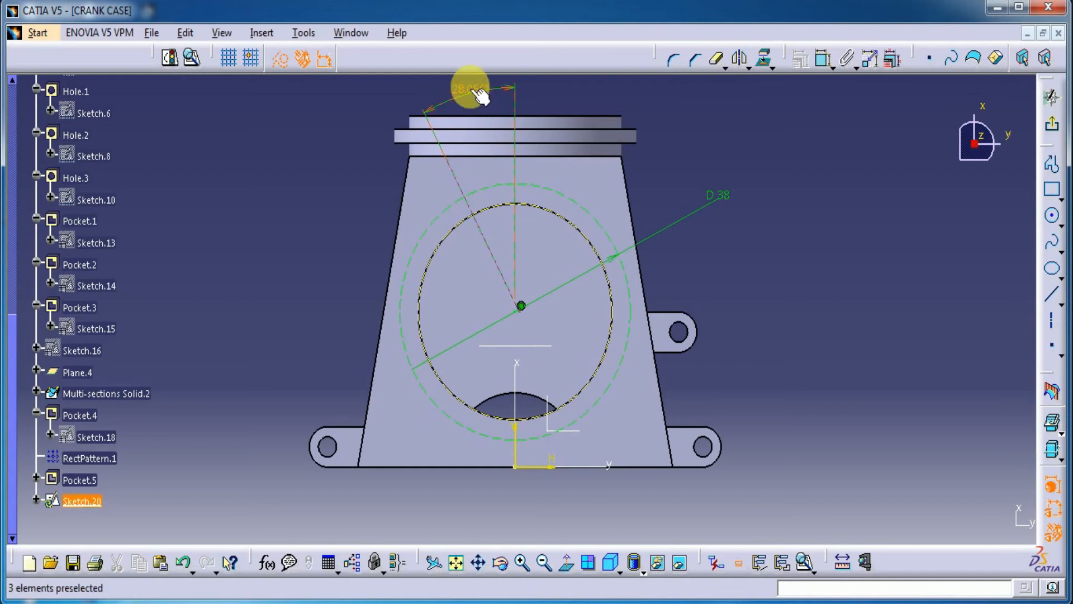
pyautogui.doubleClick(479, 96)
pyautogui.write('12')
pyautogui.press('Return')
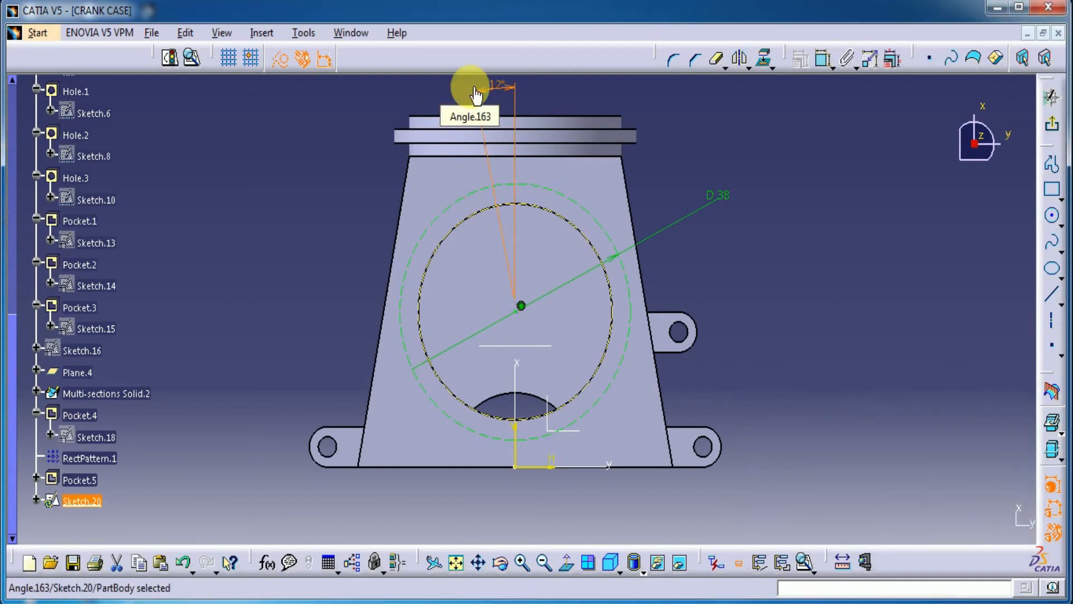
# Step: Set the construction line's angle to 13 degrees and turn off construction mode
pyautogui.moveTo(605, 106); pyautogui.dragTo(600, 125, button='middle')
pyautogui.doubleClick(487, 106)
pyautogui.write('13')
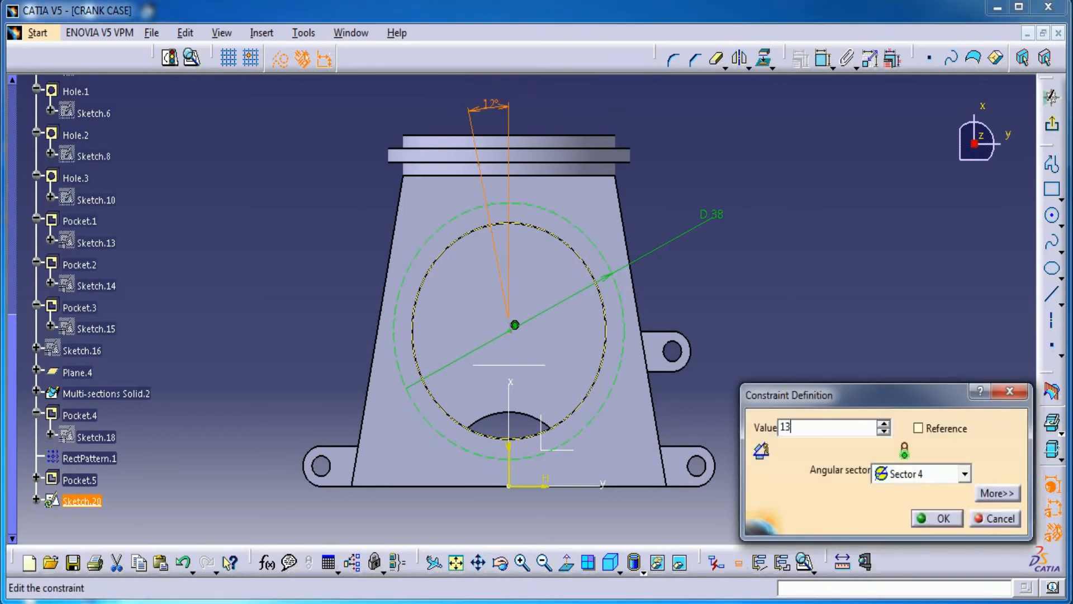
pyautogui.press('Return')
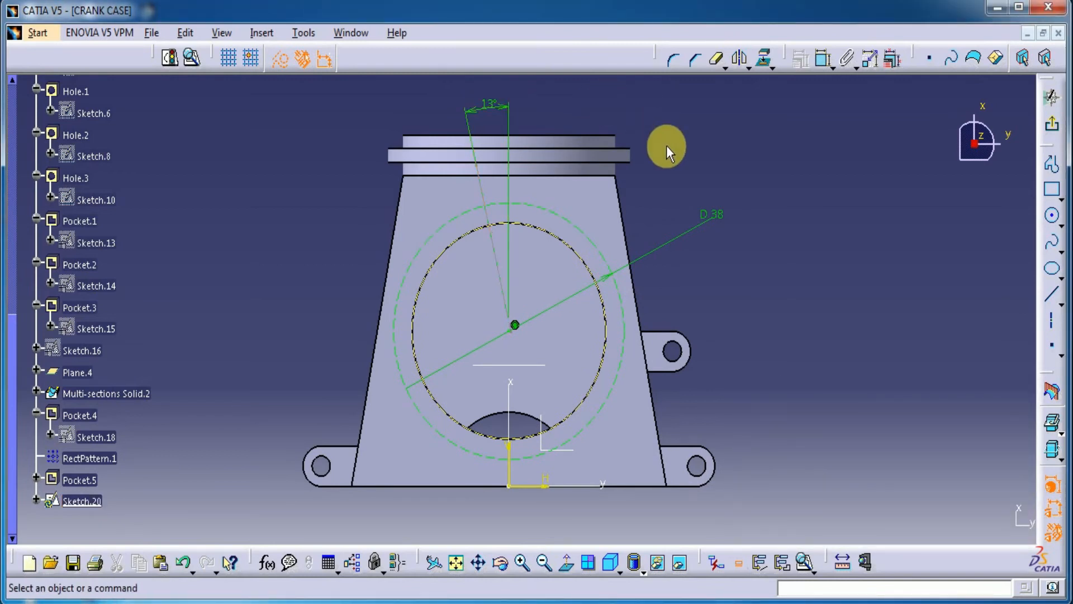
pyautogui.click(281, 59)
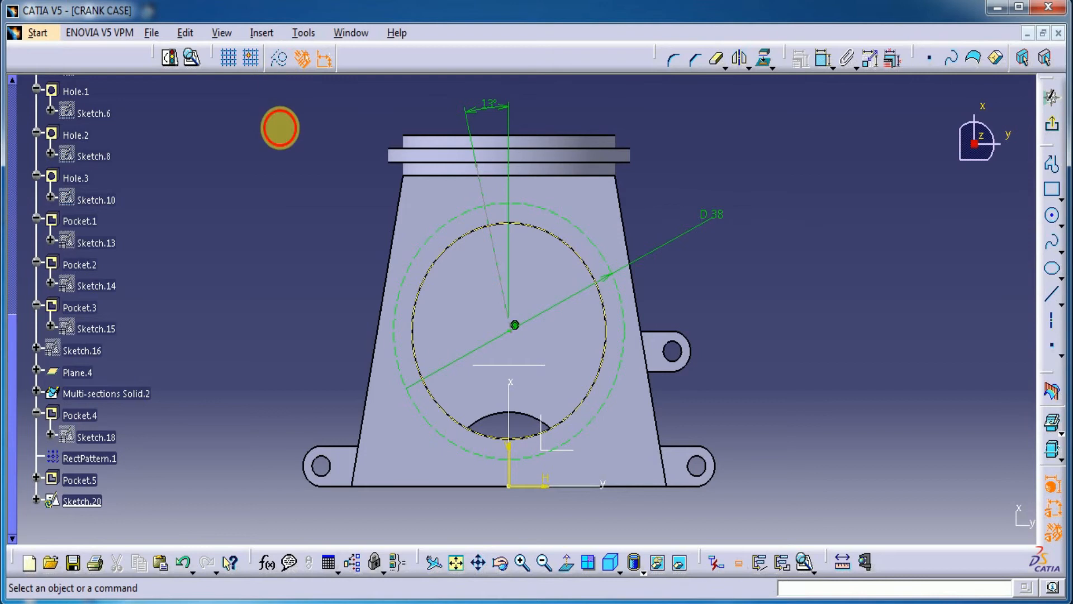
pyautogui.click(1050, 215)
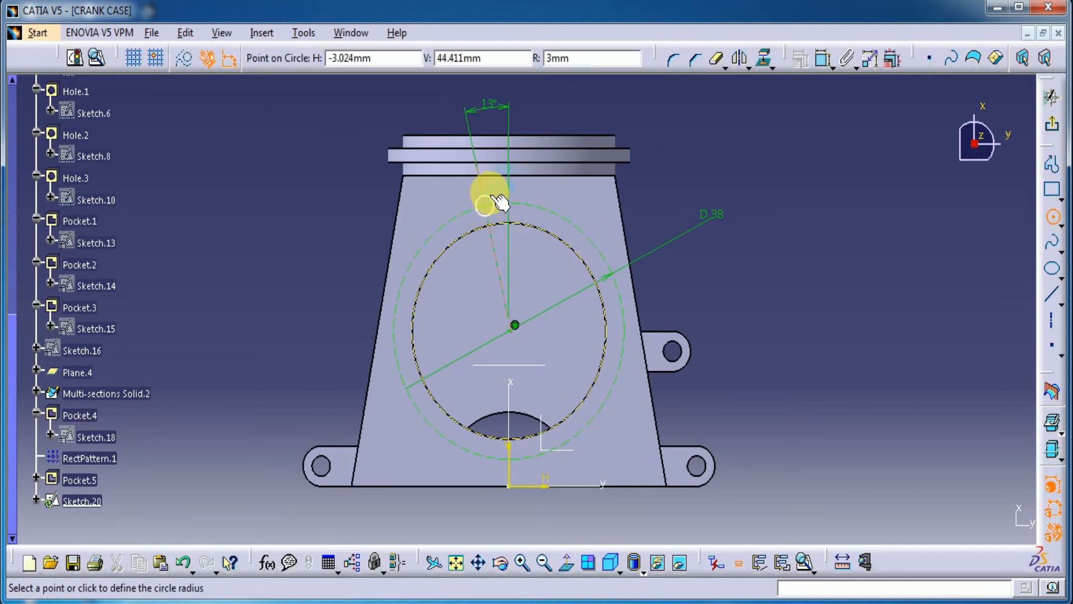
pyautogui.click(492, 190)
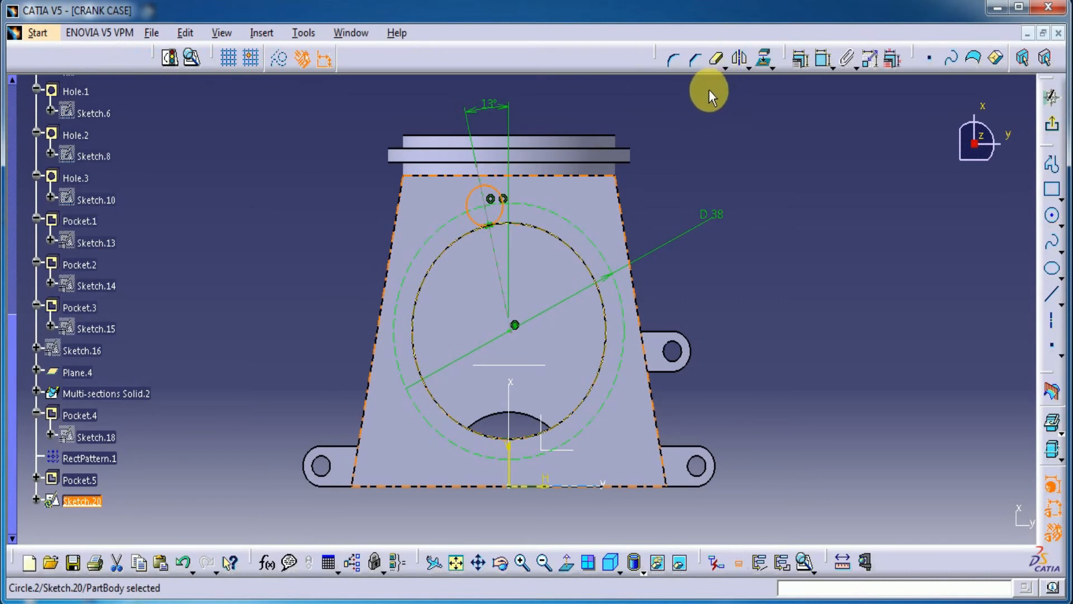
pyautogui.click(823, 58)
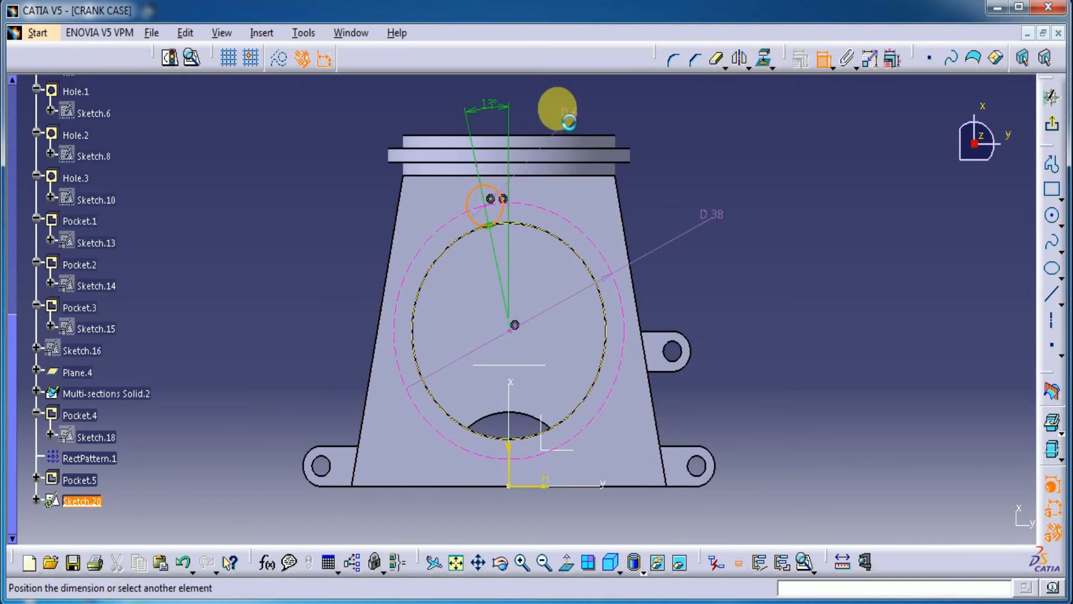
pyautogui.click(564, 116)
pyautogui.click(563, 117)
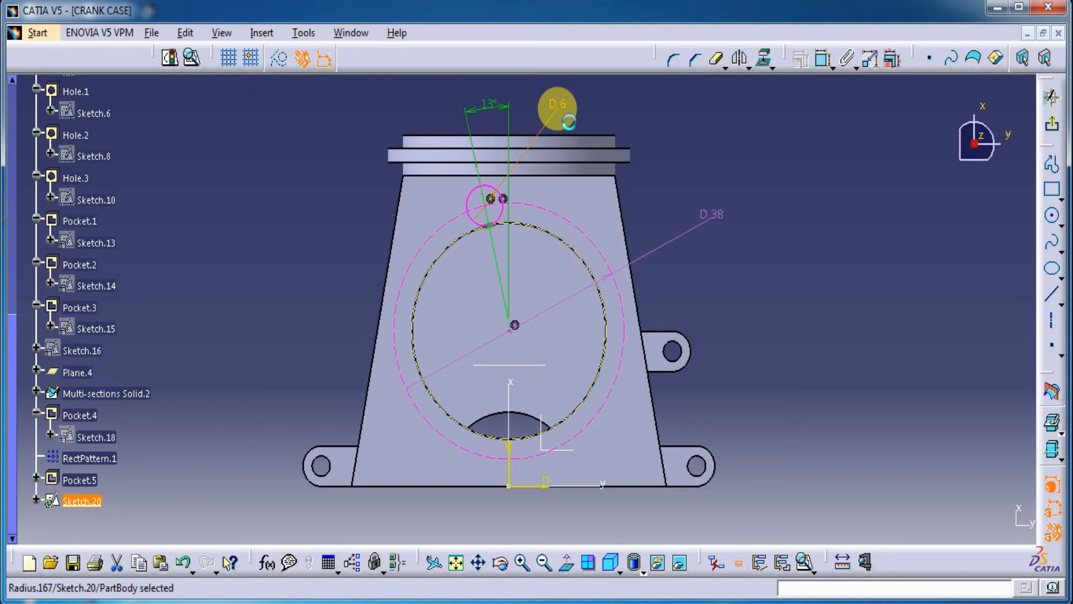
pyautogui.press('Delete')
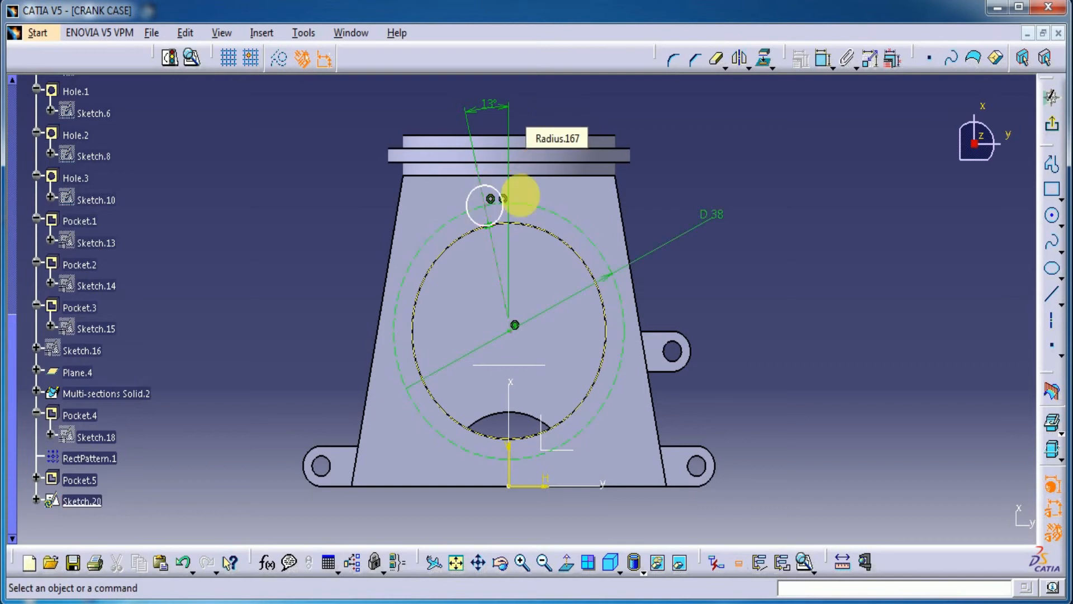
pyautogui.click(487, 223)
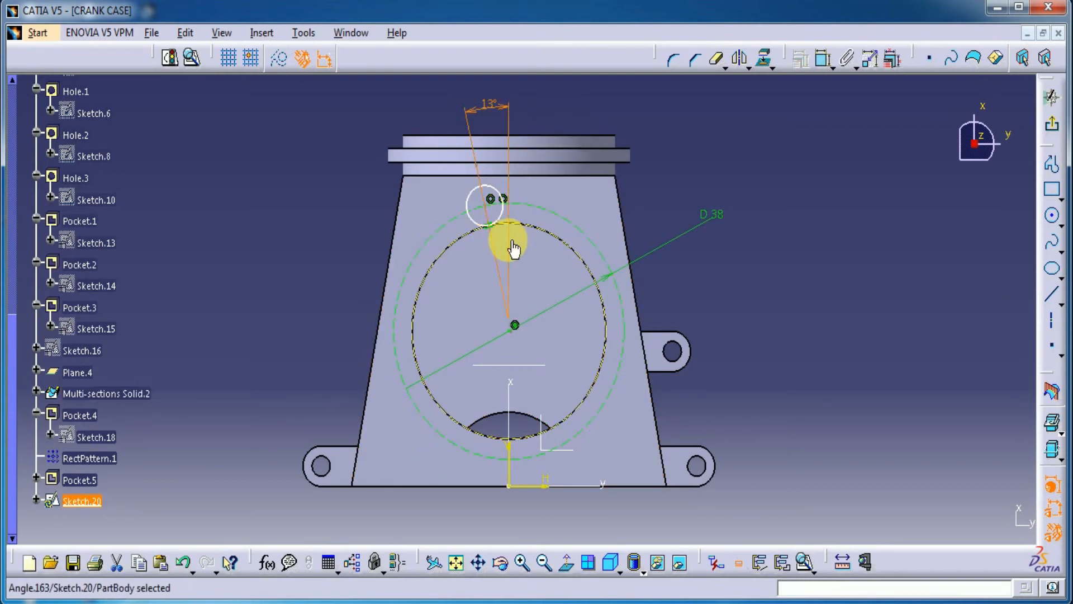
pyautogui.click(496, 224)
pyautogui.press('Delete')
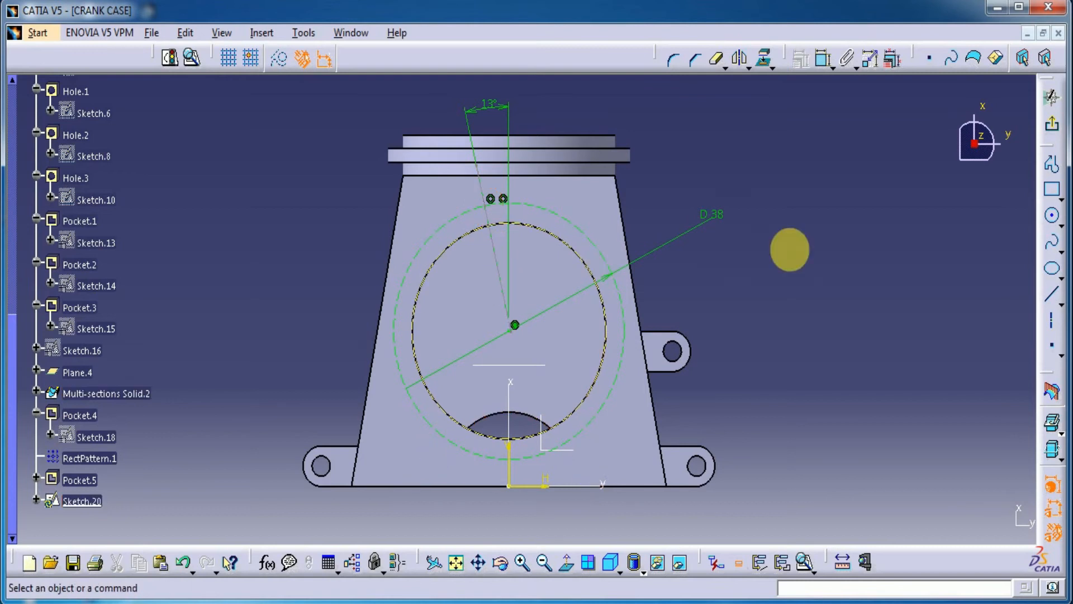
# Step: Draw a circle about 2.2 mm in diameter centred where the 13-degree line crosses the 38 mm construction circle
pyautogui.click(1052, 215)
pyautogui.moveTo(488, 226)
pyautogui.mouseDown(button='middle')
pyautogui.moveTo(481, 285)
pyautogui.moveTo(450, 106)
pyautogui.mouseUp(button='middle')
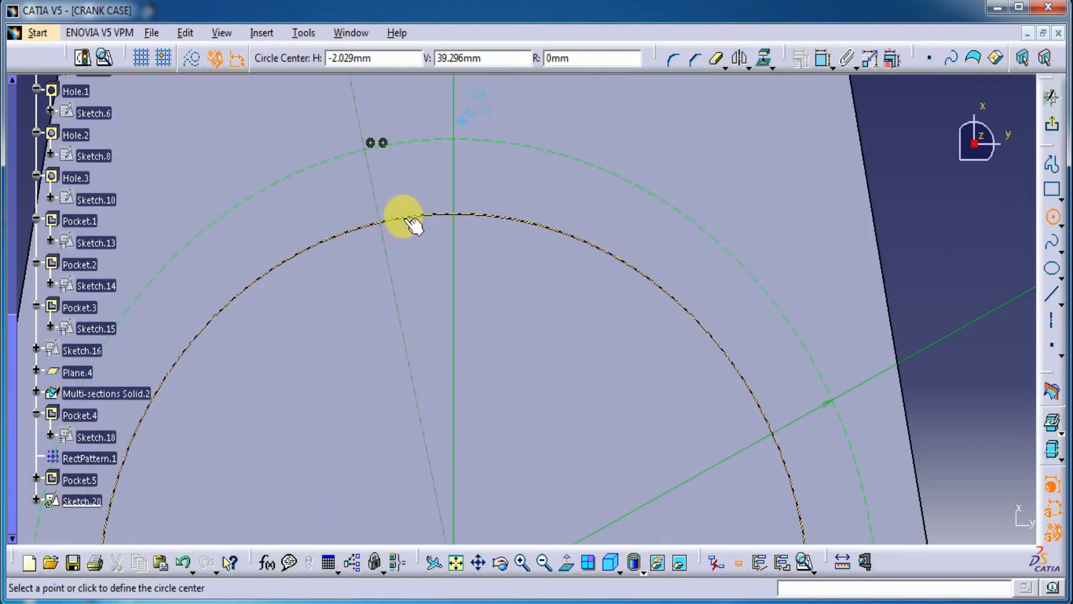
pyautogui.click(366, 150)
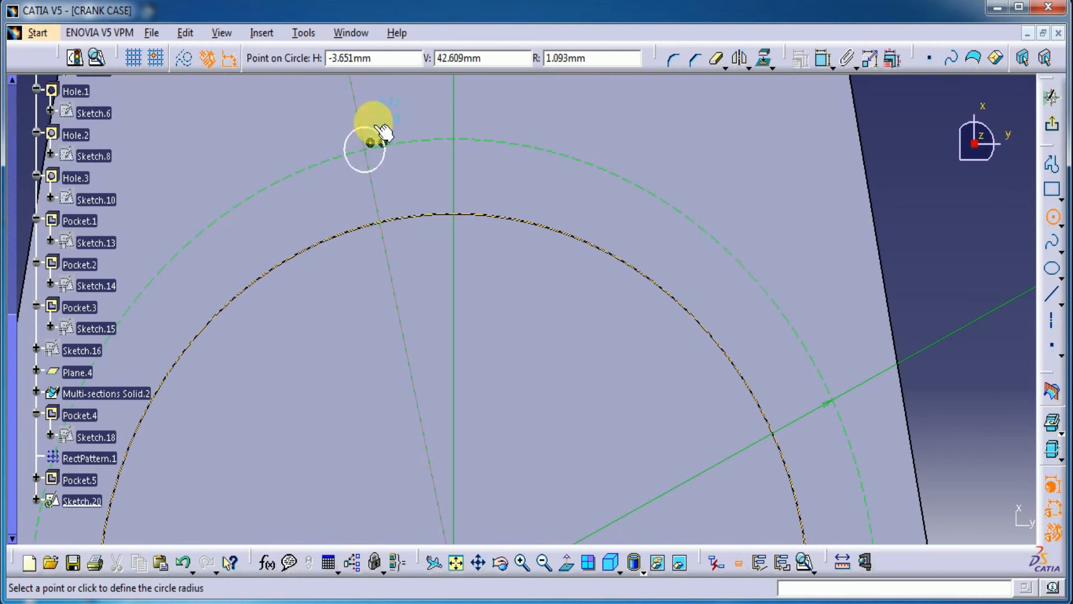
pyautogui.click(374, 124)
# Step: Dimension the small circle and set its diameter to 1.8 mm
pyautogui.click(823, 59)
pyautogui.click(380, 127)
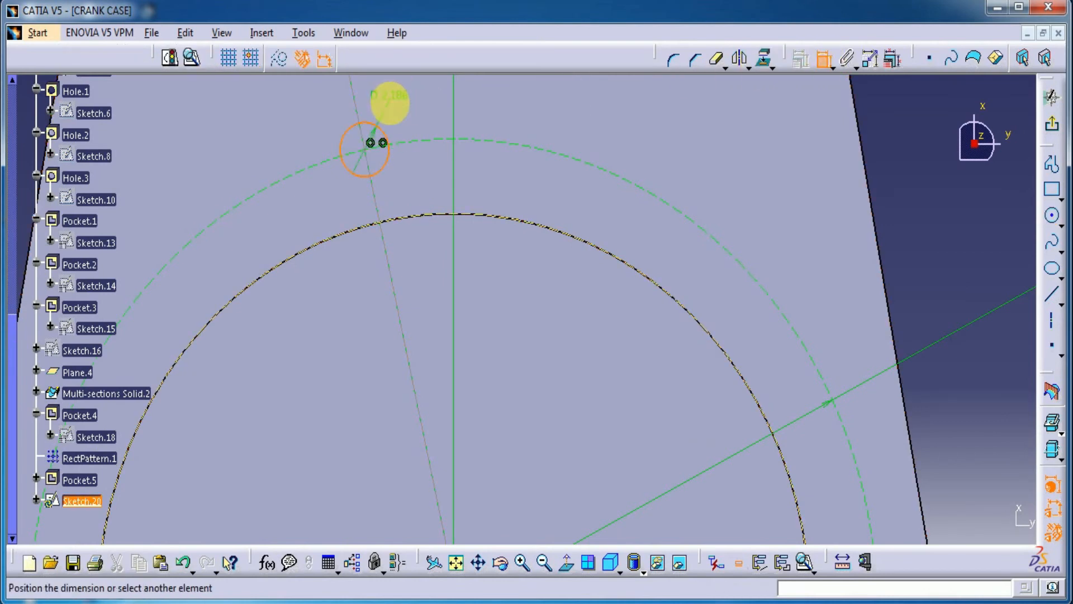
pyautogui.click(394, 111)
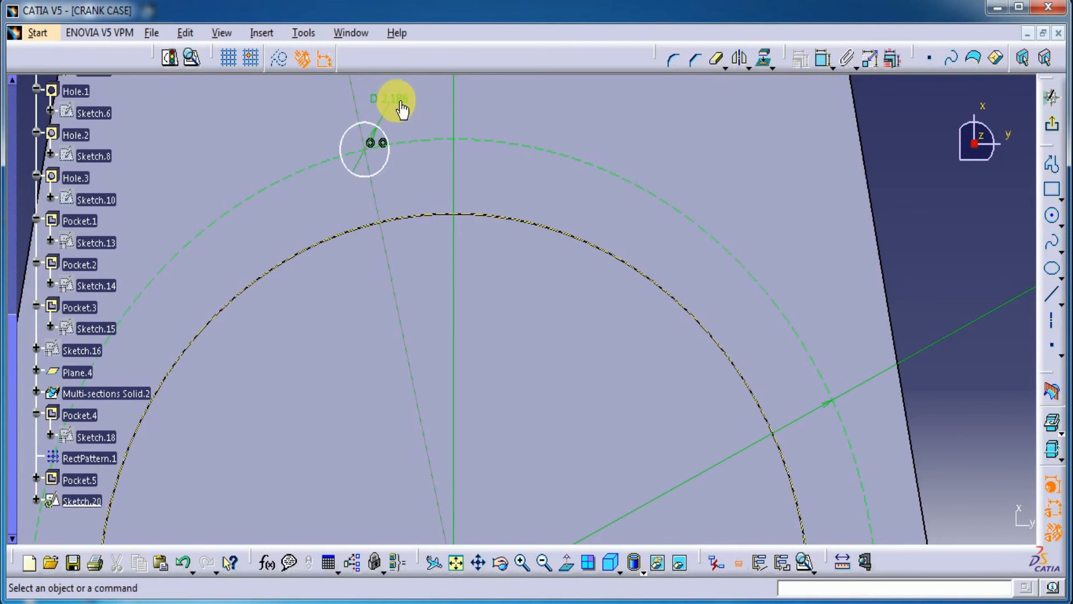
pyautogui.doubleClick(399, 108)
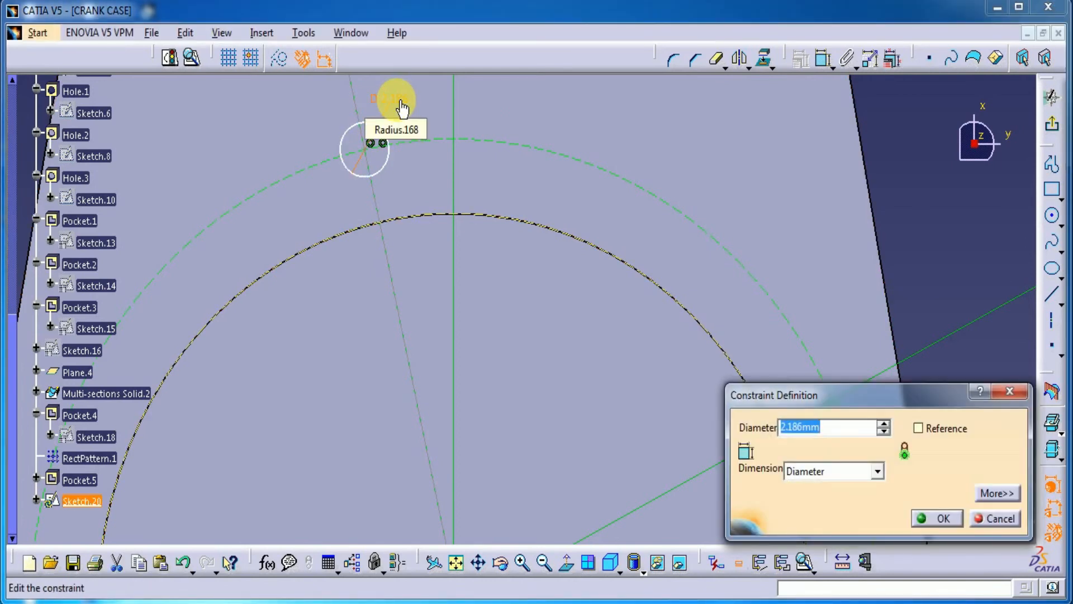
pyautogui.press('Return')
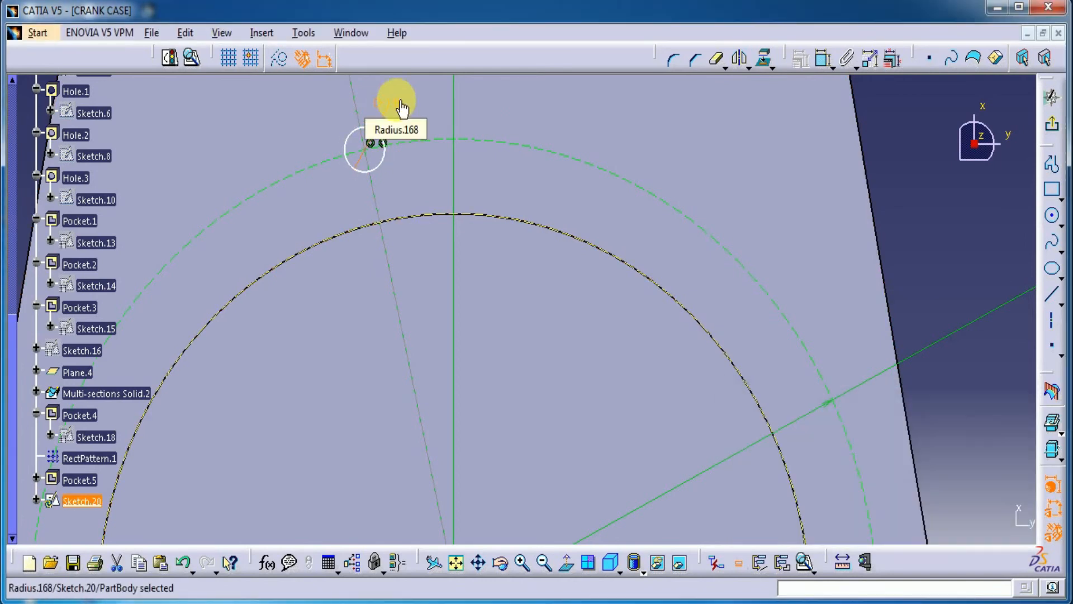
# Step: Shift the 1.8 mm circle along the 38 mm construction circle to test whether the angled line is fully constrained
pyautogui.moveTo(725, 187); pyautogui.dragTo(772, 349, button='middle')
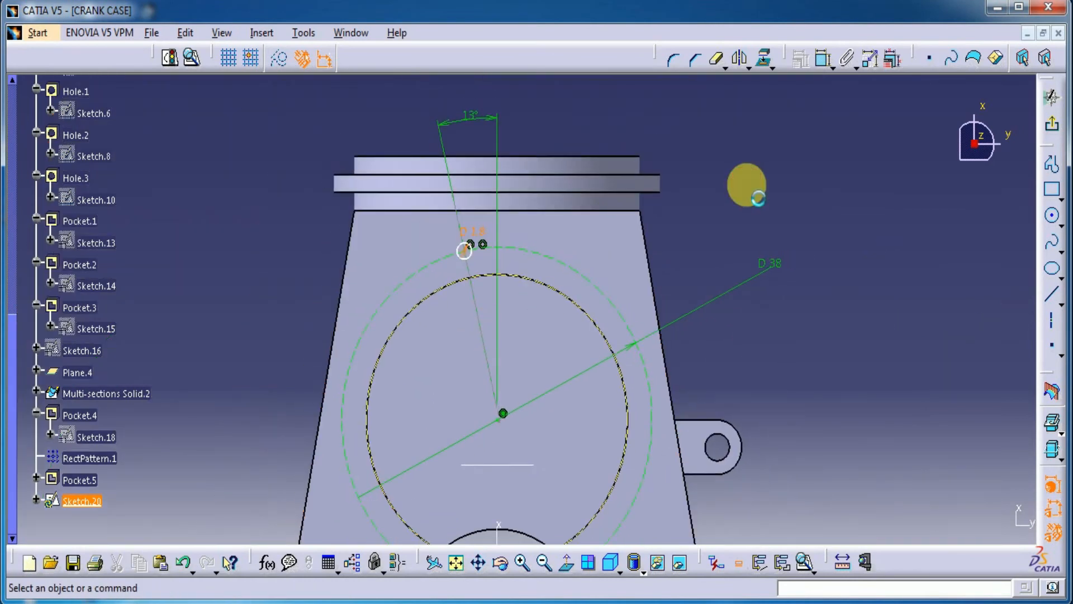
pyautogui.moveTo(525, 293)
pyautogui.mouseDown(button='middle')
pyautogui.moveTo(510, 293)
pyautogui.moveTo(511, 132)
pyautogui.moveTo(391, 287)
pyautogui.mouseUp(button='middle')
pyautogui.moveTo(376, 241)
pyautogui.mouseDown()
pyautogui.moveTo(330, 261)
pyautogui.moveTo(387, 253)
pyautogui.mouseUp()
pyautogui.moveTo(455, 252)
pyautogui.mouseDown(button='middle')
pyautogui.moveTo(462, 419)
pyautogui.moveTo(473, 367)
pyautogui.mouseUp(button='middle')
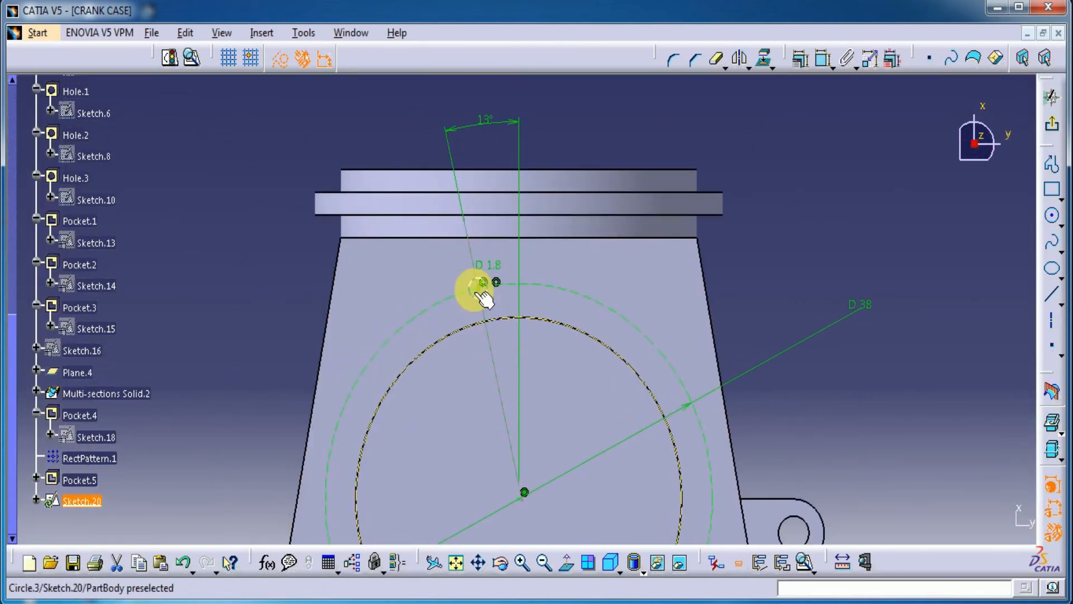
pyautogui.moveTo(480, 289); pyautogui.dragTo(439, 319)
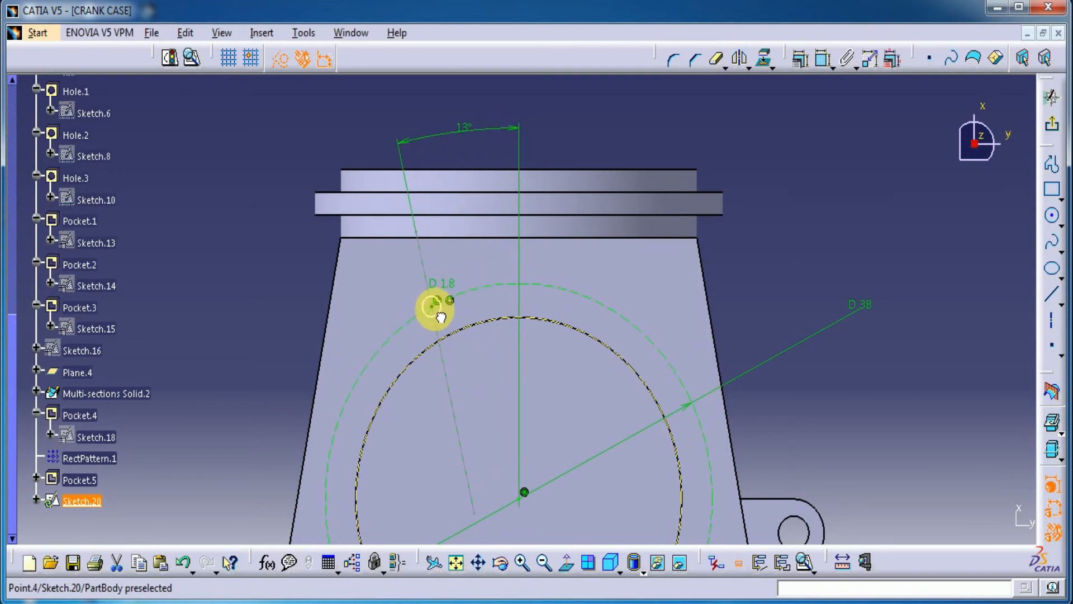
pyautogui.moveTo(596, 353); pyautogui.dragTo(521, 273, button='middle')
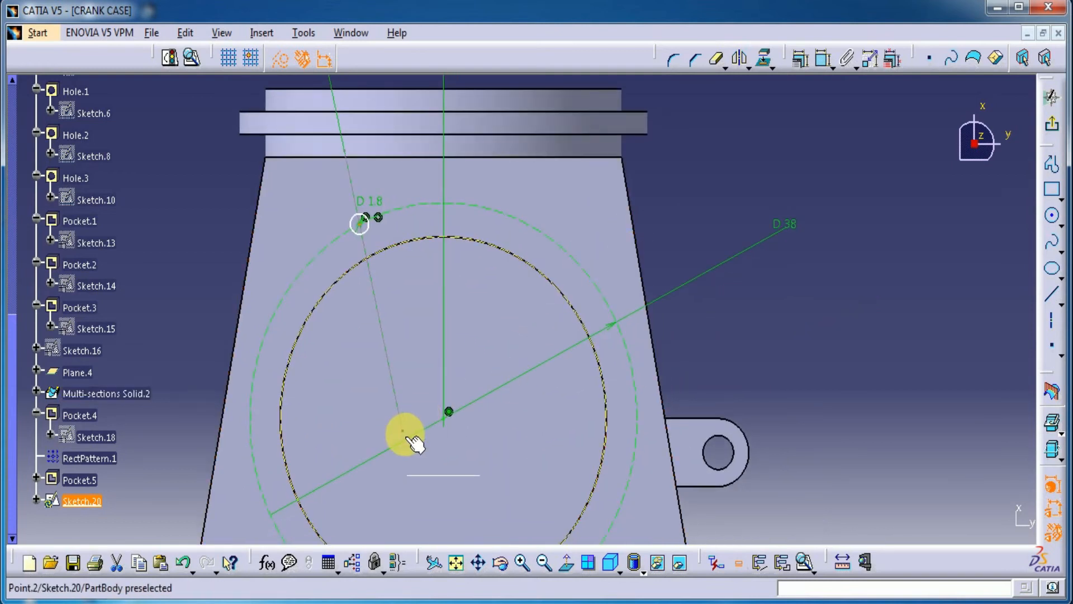
# Step: Constrain the angled construction line's lower endpoint to coincide with the centre of the 38 mm circle
pyautogui.click(404, 432)
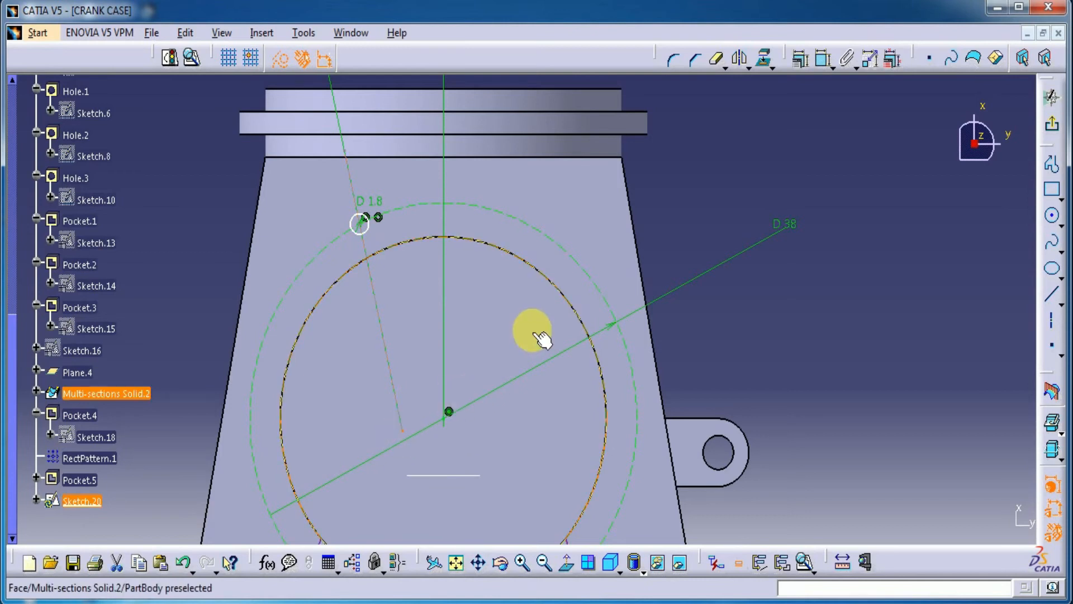
pyautogui.click(823, 57)
pyautogui.click(454, 441)
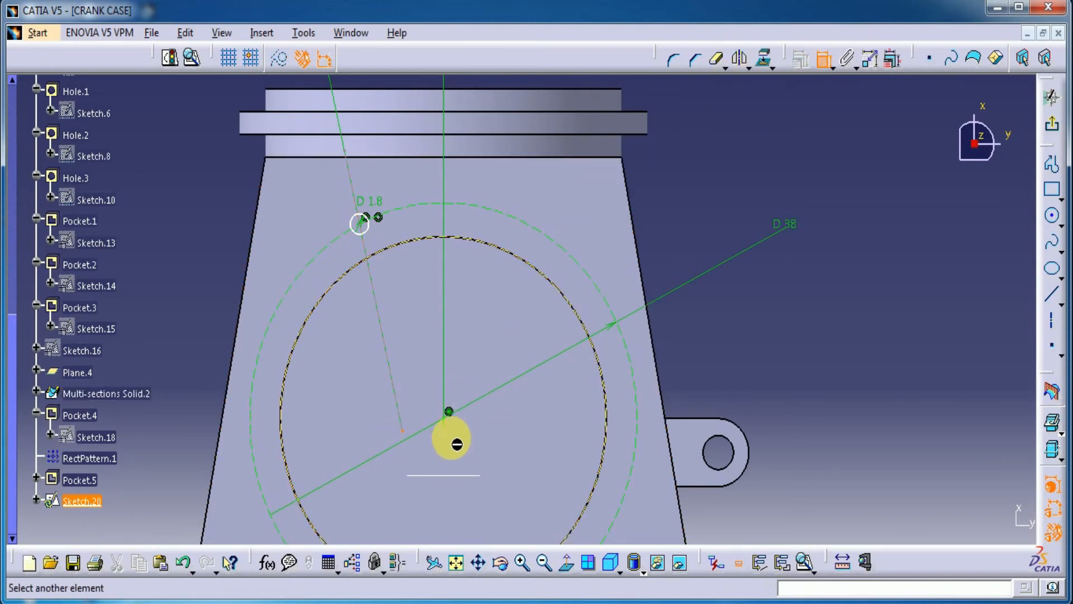
pyautogui.click(445, 420)
pyautogui.rightClick(745, 338)
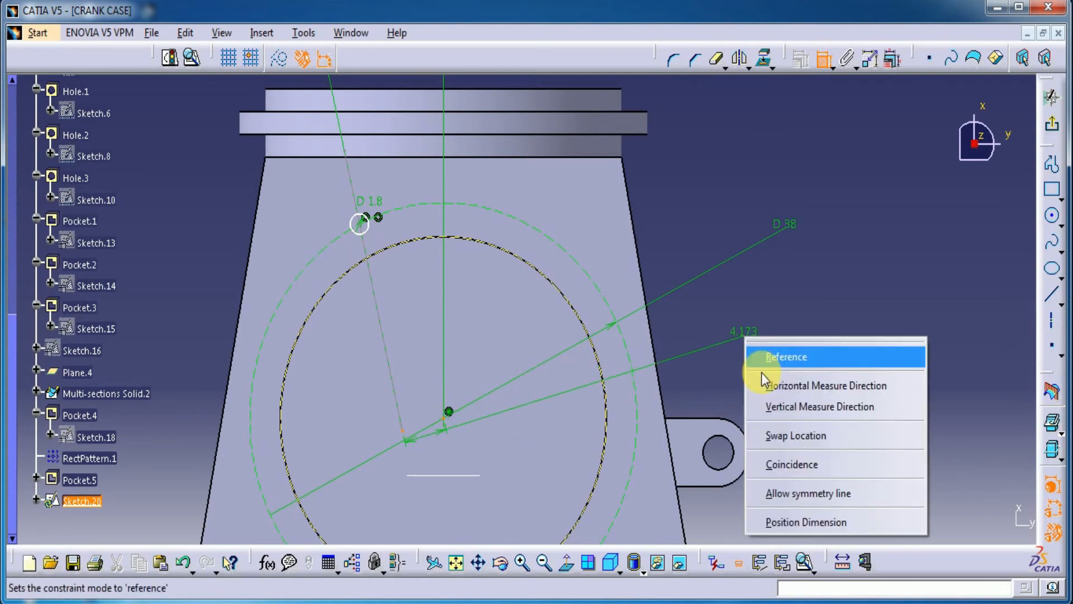
pyautogui.click(784, 468)
pyautogui.moveTo(605, 165); pyautogui.dragTo(622, 293, button='middle')
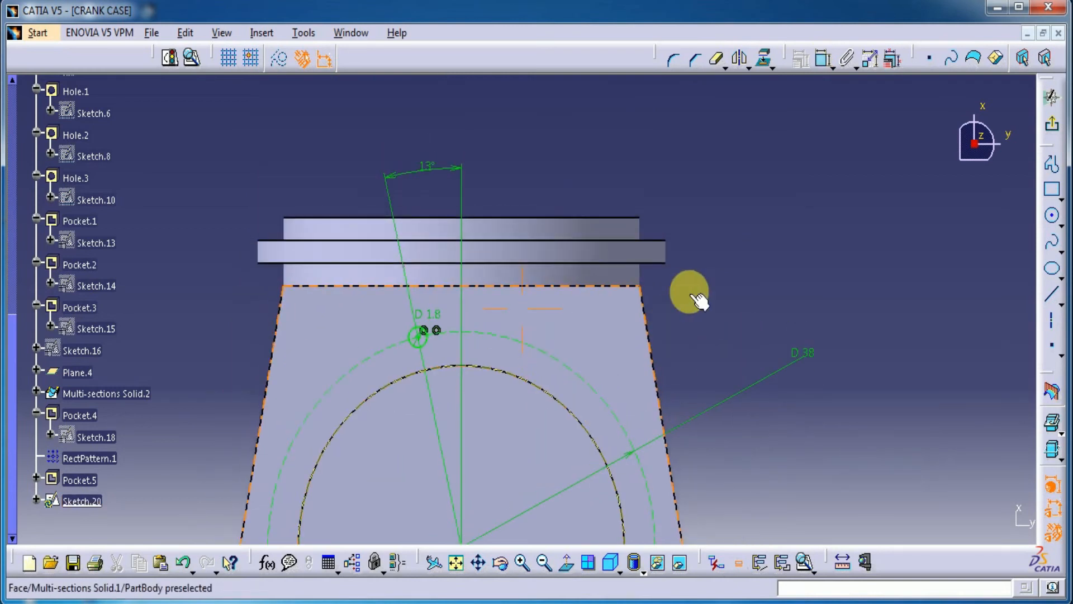
pyautogui.moveTo(718, 261); pyautogui.dragTo(702, 240, button='middle')
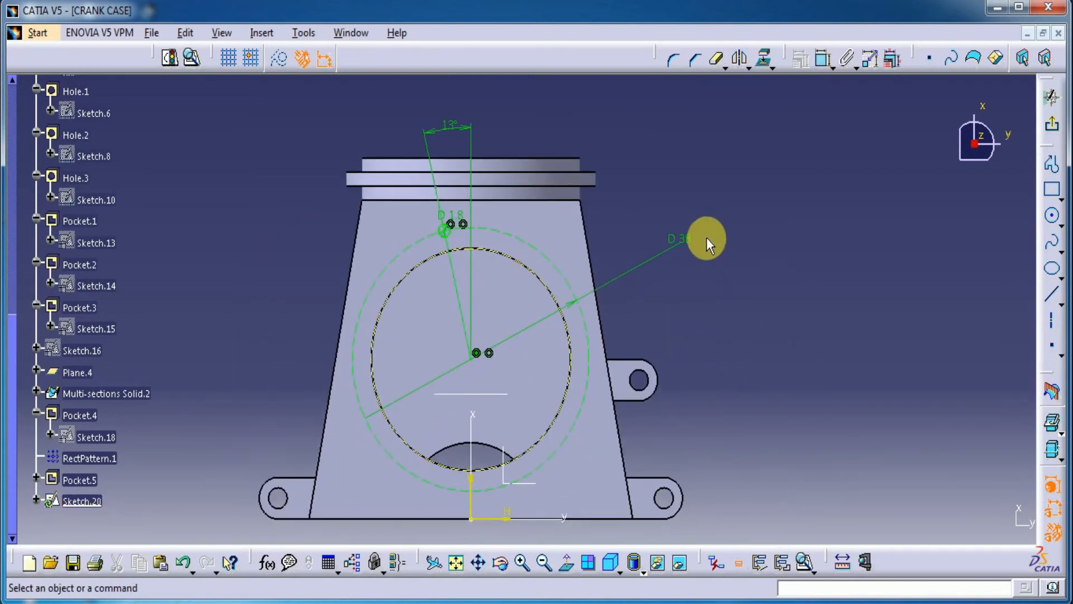
# Step: Finish the sketch and cut its 1.8 mm circle as a pocket 5.5 mm deep
pyautogui.click(1051, 123)
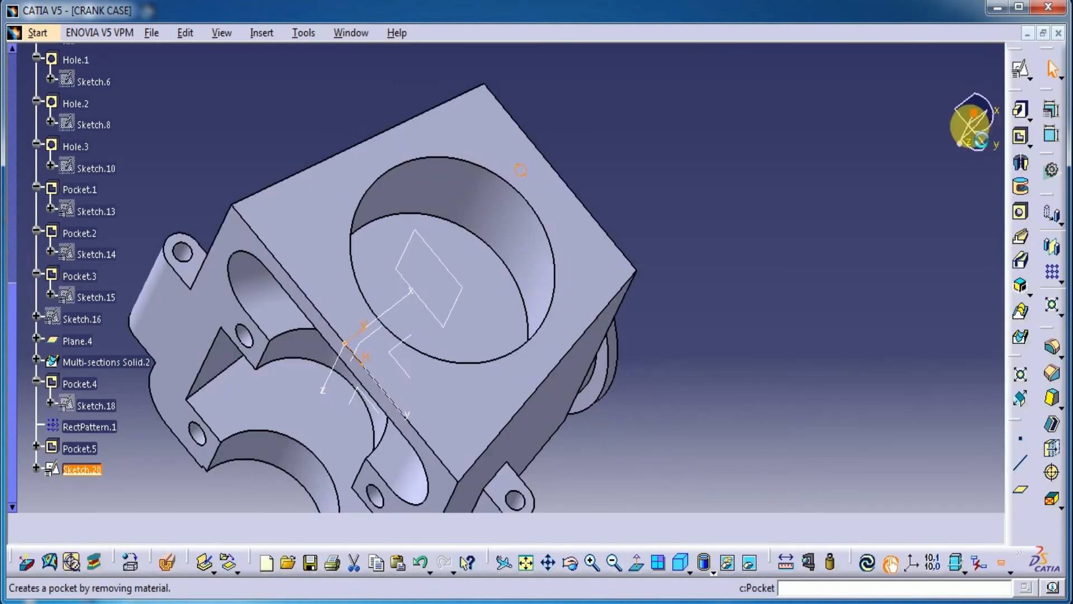
pyautogui.click(1020, 138)
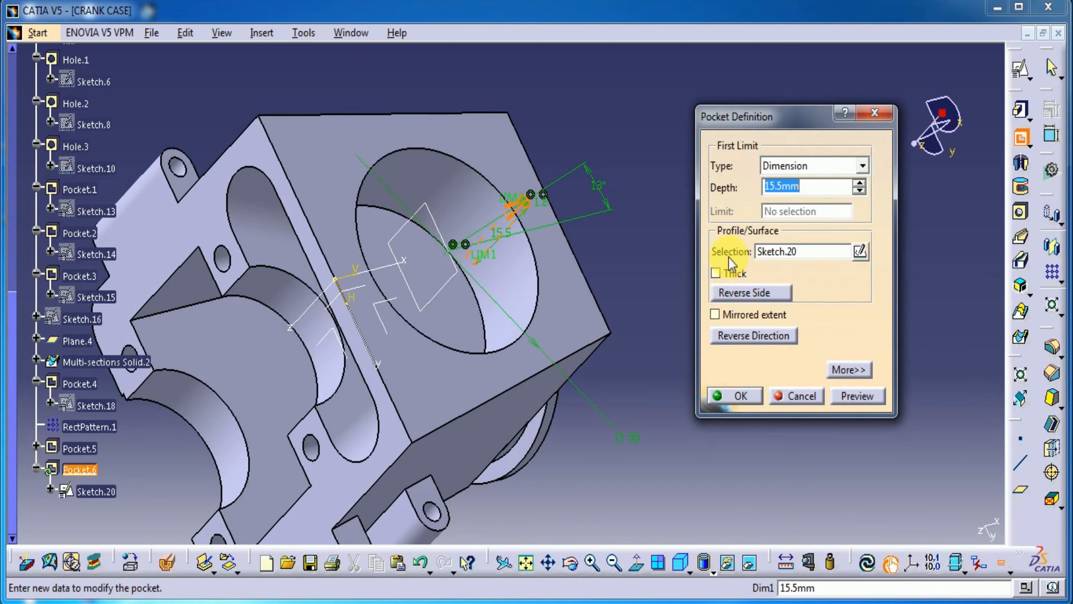
pyautogui.write('4.5')
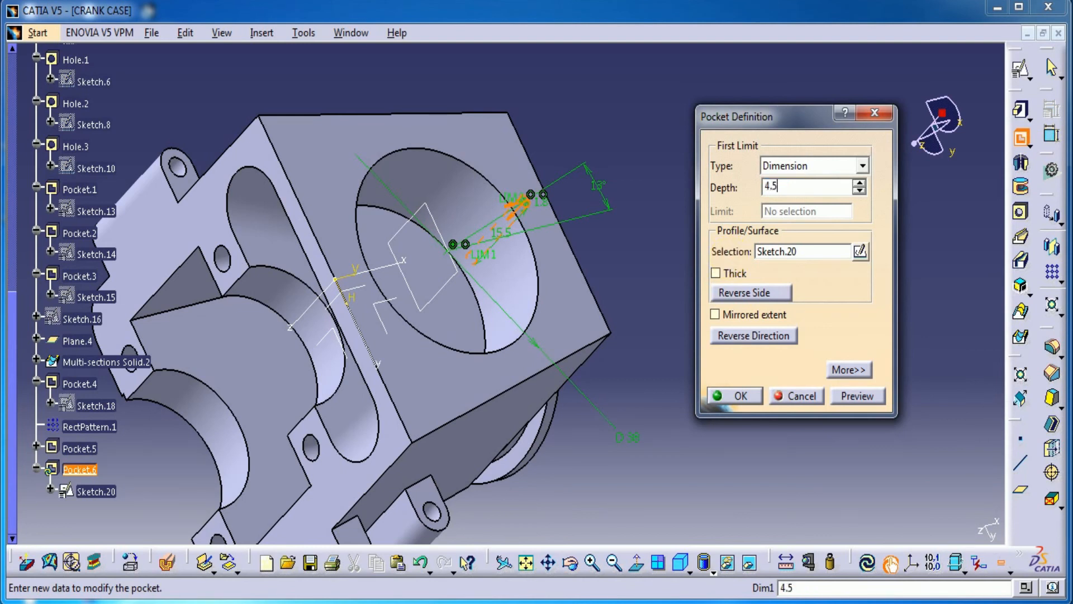
pyautogui.click(866, 398)
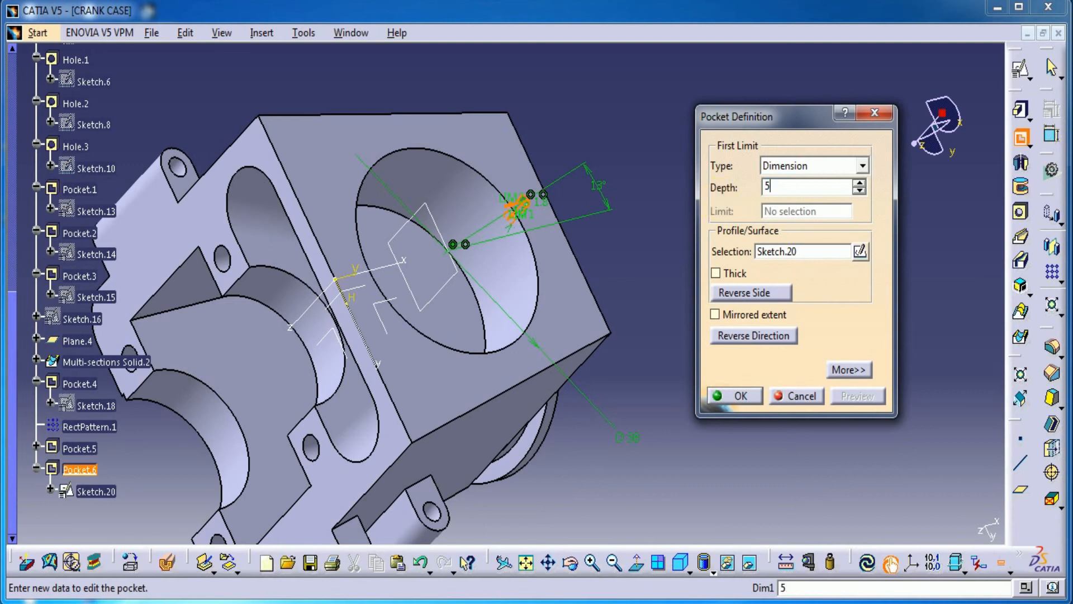
pyautogui.click(732, 392)
# Step: Start a circular pattern of the 1.8 mm pocket, using the large round pocket's inner face as the reference element
pyautogui.moveTo(328, 79); pyautogui.dragTo(347, 424, button='middle')
pyautogui.click(81, 470)
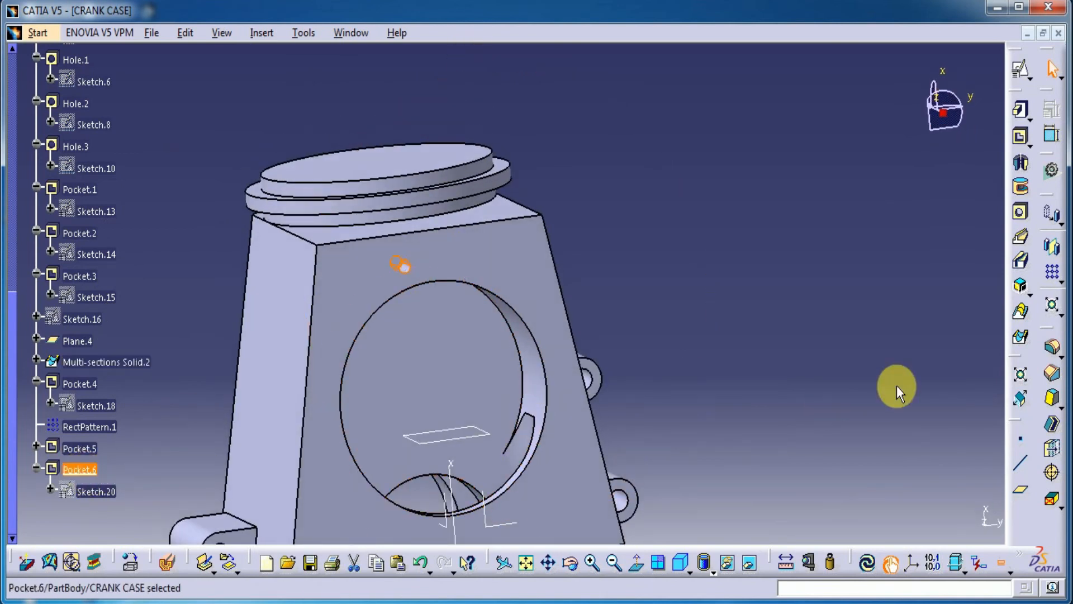
pyautogui.click(1057, 279)
pyautogui.click(1035, 297)
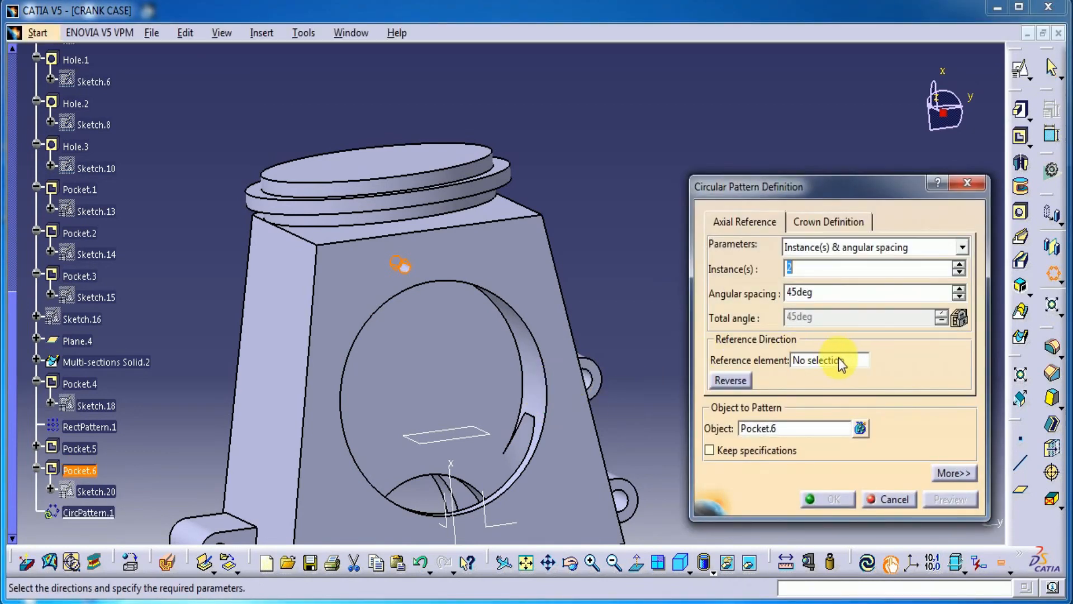
pyautogui.click(841, 360)
pyautogui.click(541, 368)
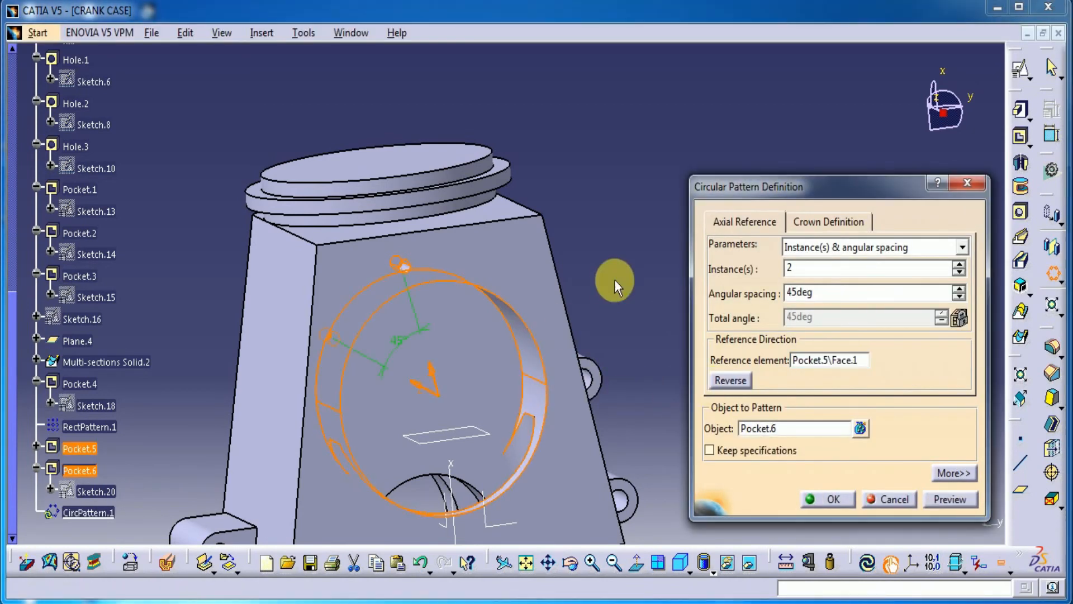
# Step: Define the pattern by instances and total angle with 5 instances, and reverse its direction
pyautogui.press('BackSpace')
pyautogui.write('5')
pyautogui.click(875, 248)
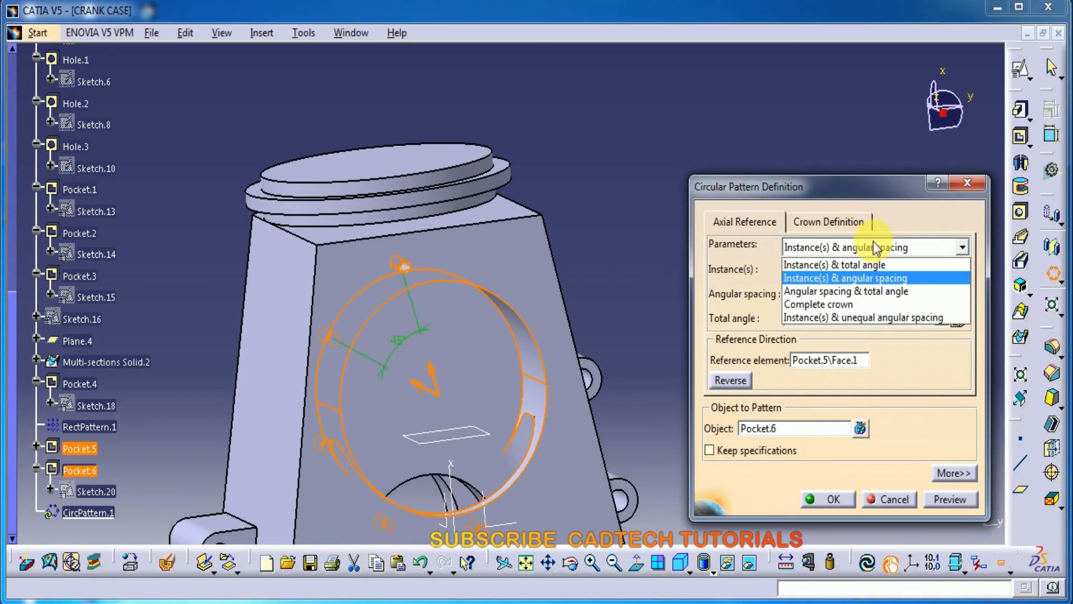
pyautogui.click(847, 265)
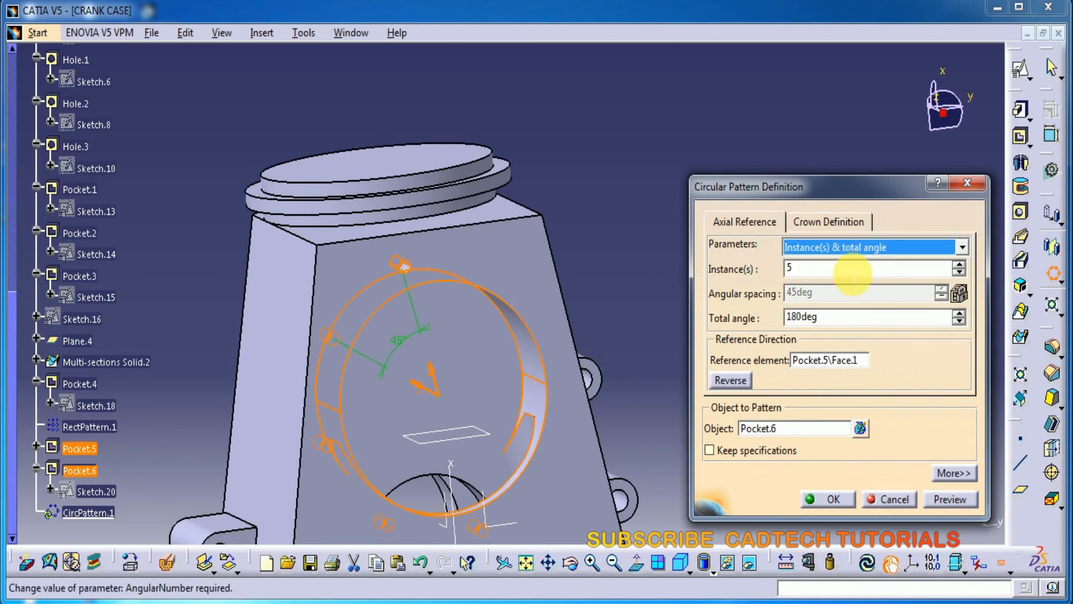
pyautogui.click(743, 384)
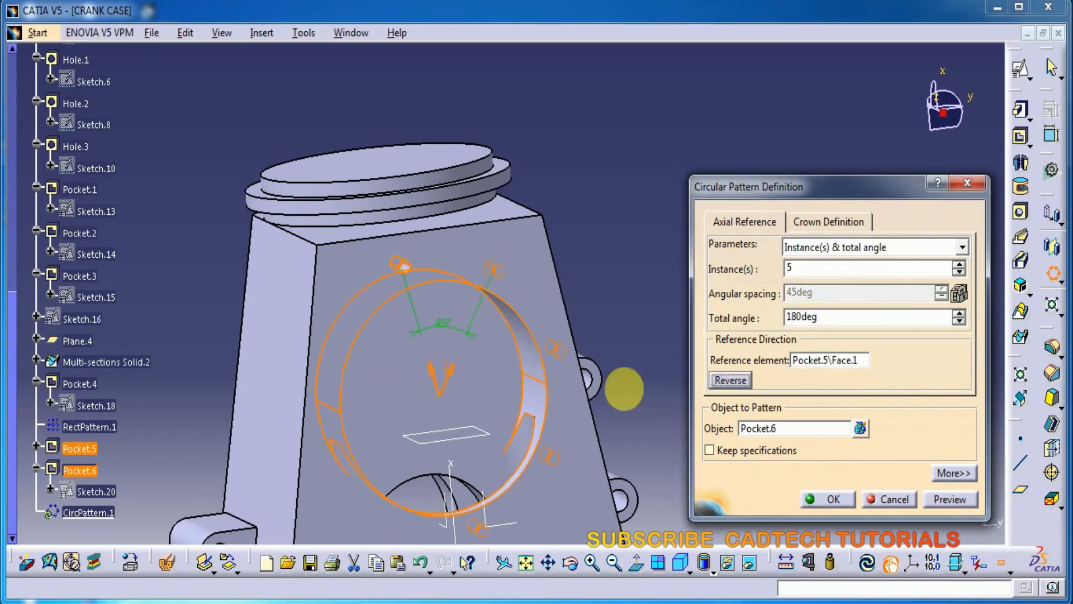
# Step: Set the circular pattern's total angle to 240 degrees and preview it
pyautogui.moveTo(599, 349); pyautogui.dragTo(624, 371, button='middle')
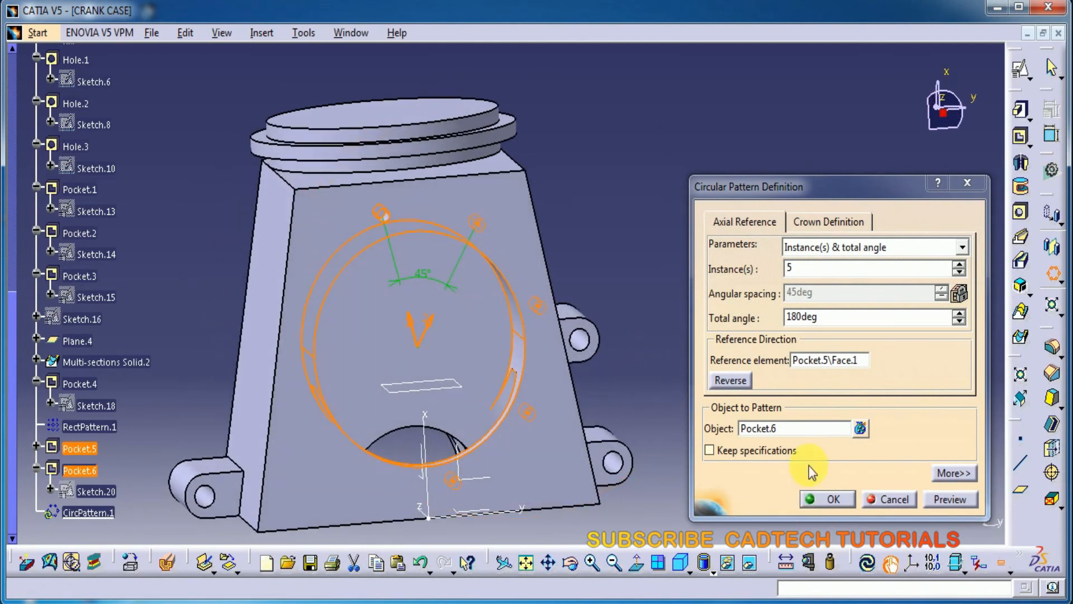
pyautogui.doubleClick(832, 324)
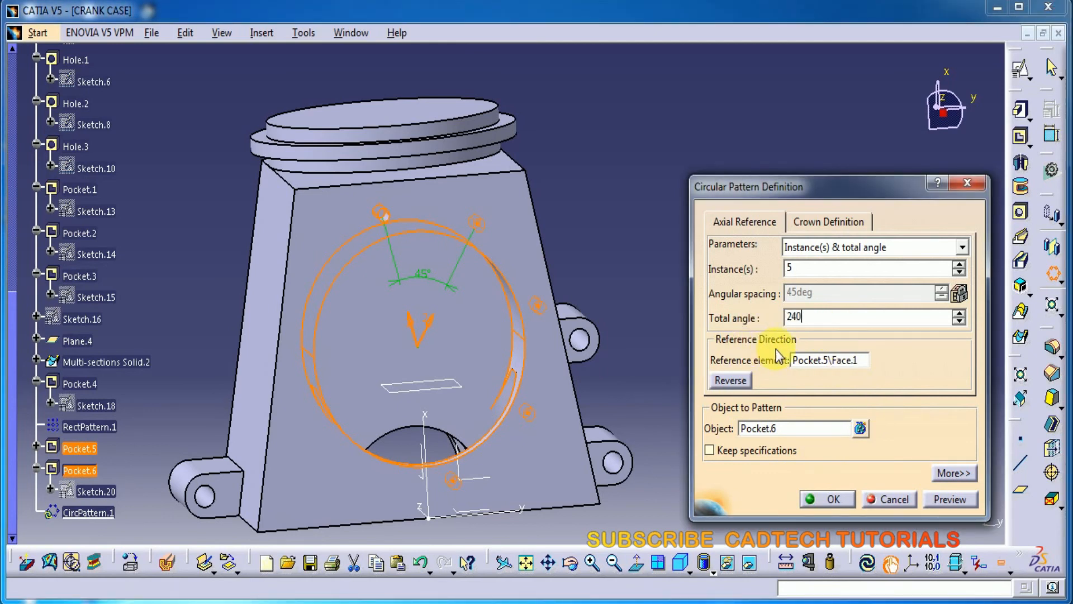
pyautogui.click(957, 506)
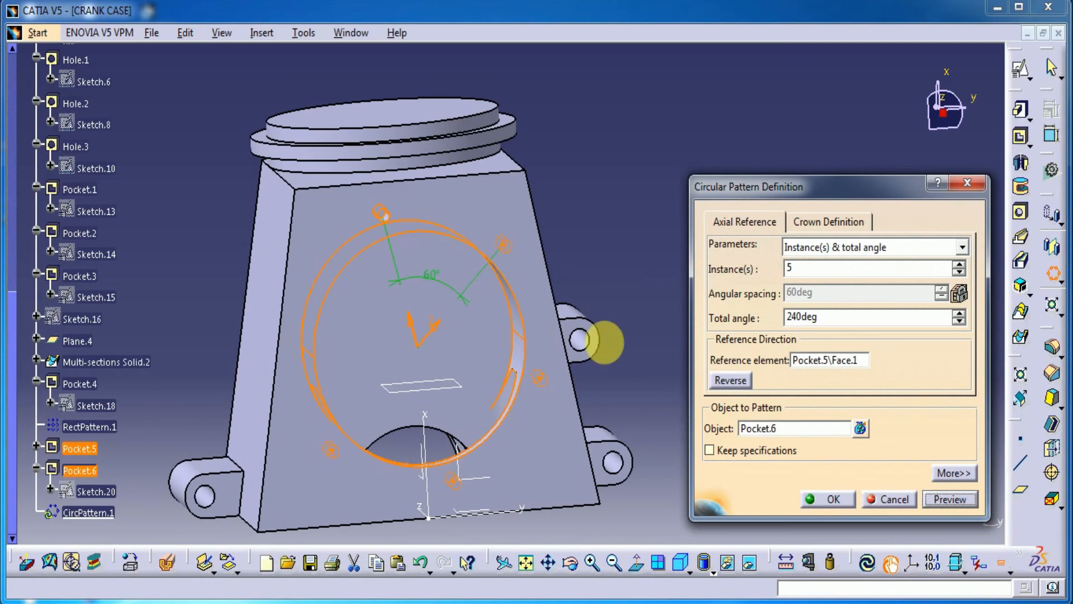
# Step: Preview and confirm the circular pattern of the 1.8 mm pocket around the large round pocket
pyautogui.click(955, 500)
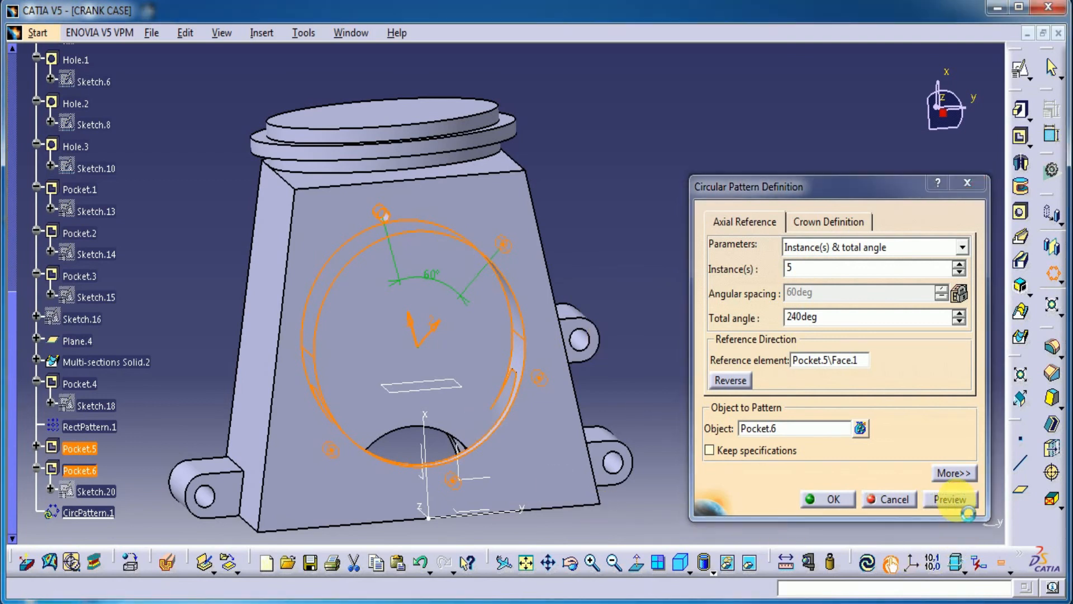
pyautogui.click(826, 499)
pyautogui.moveTo(708, 390); pyautogui.dragTo(756, 313, button='middle')
pyautogui.moveTo(761, 431); pyautogui.dragTo(630, 333, button='middle')
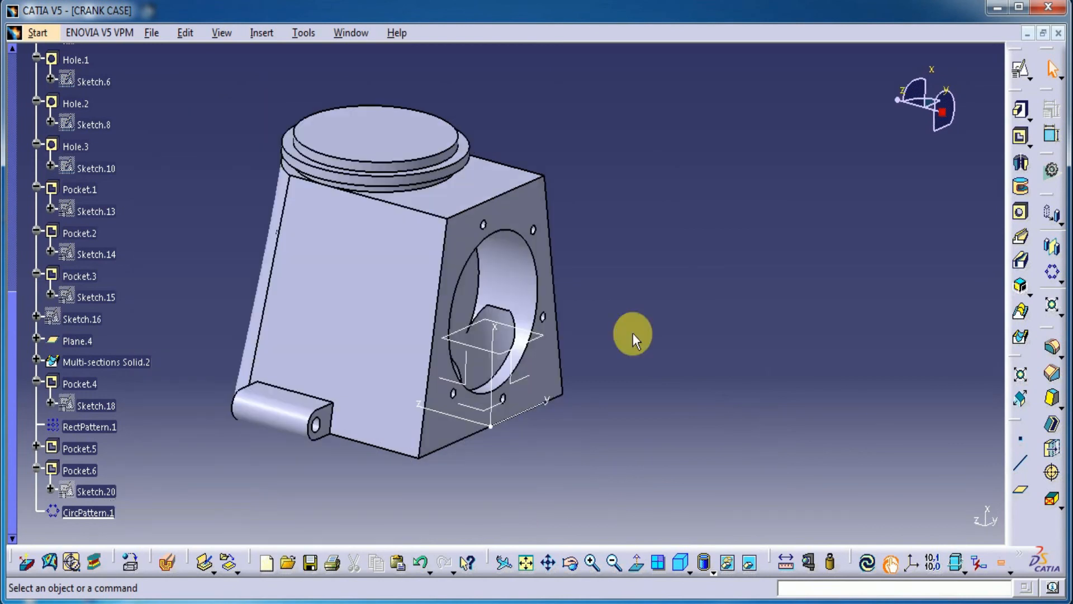
# Step: Create a positioned sketch on the trapezoidal side face with swapped axes and a reversed V direction
pyautogui.click(542, 249)
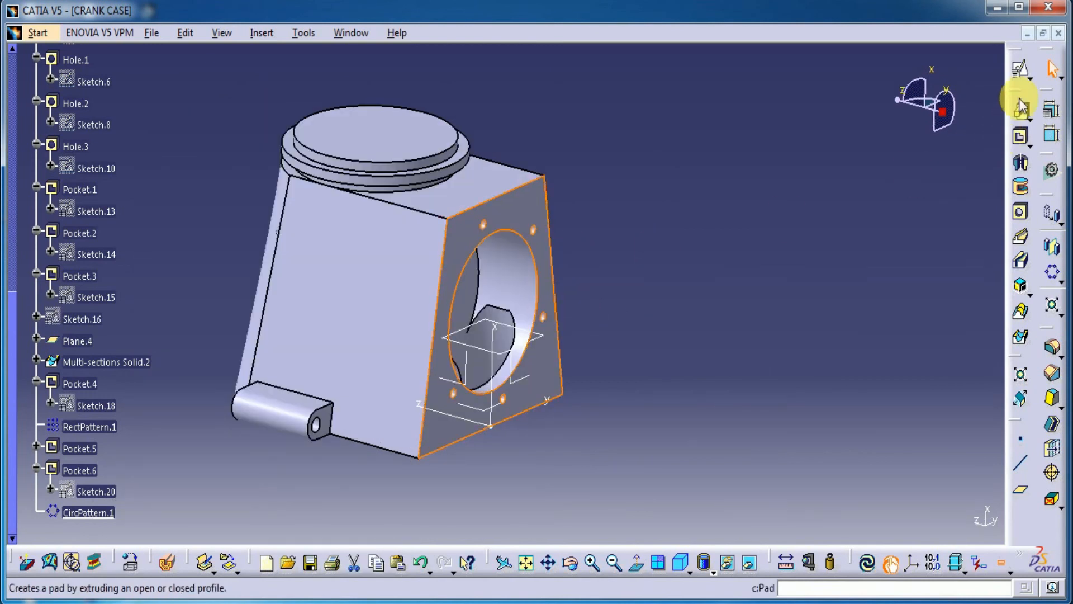
pyautogui.click(1021, 68)
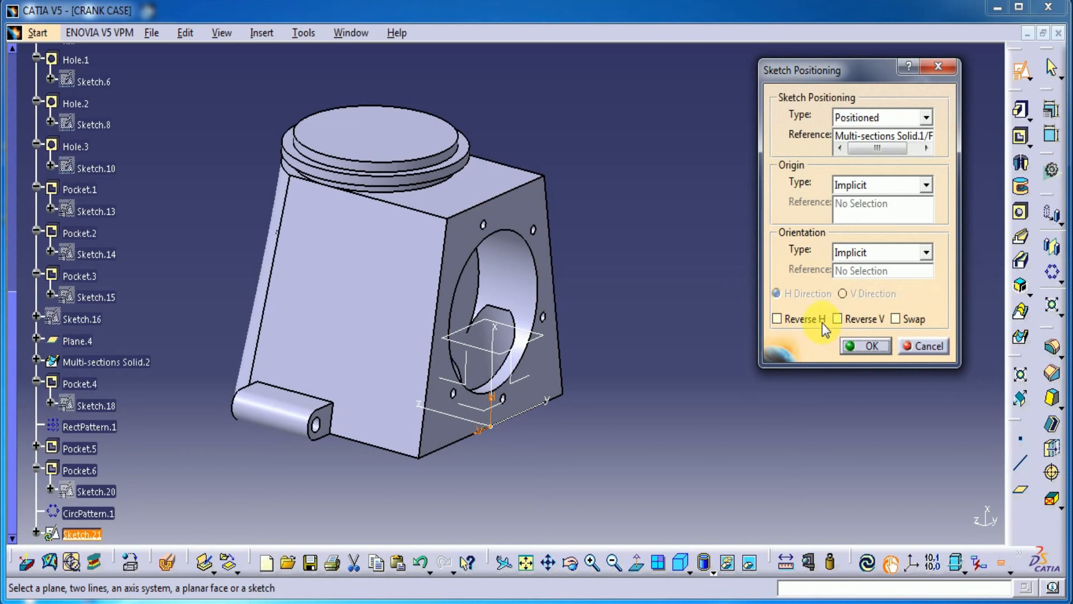
pyautogui.click(889, 339)
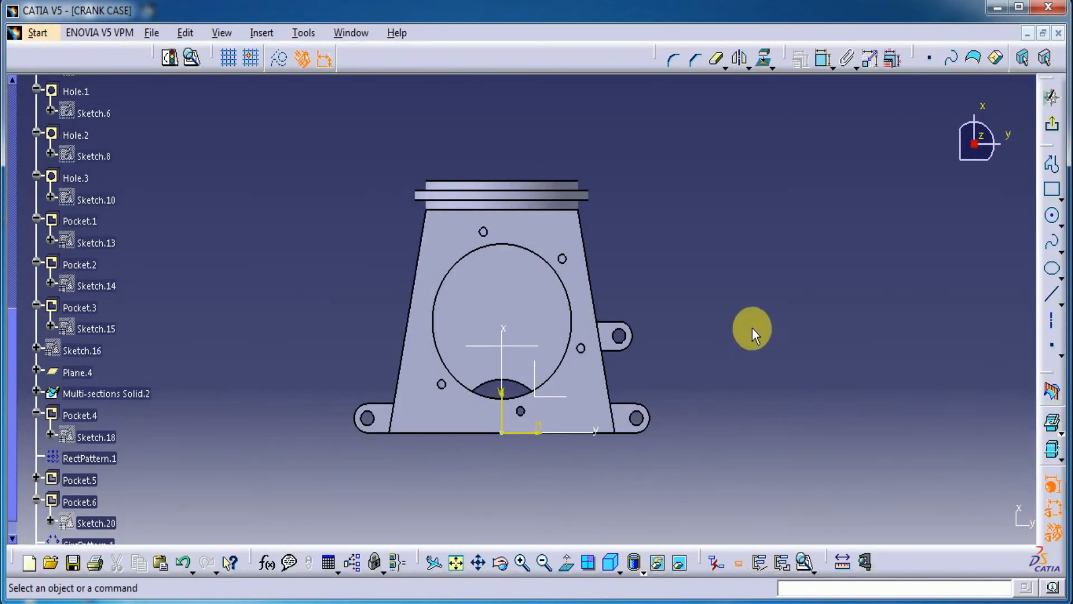
# Step: Sketch a circle centred on the vertical axis inside the large round pocket and set its diameter to 25 mm
pyautogui.click(1052, 216)
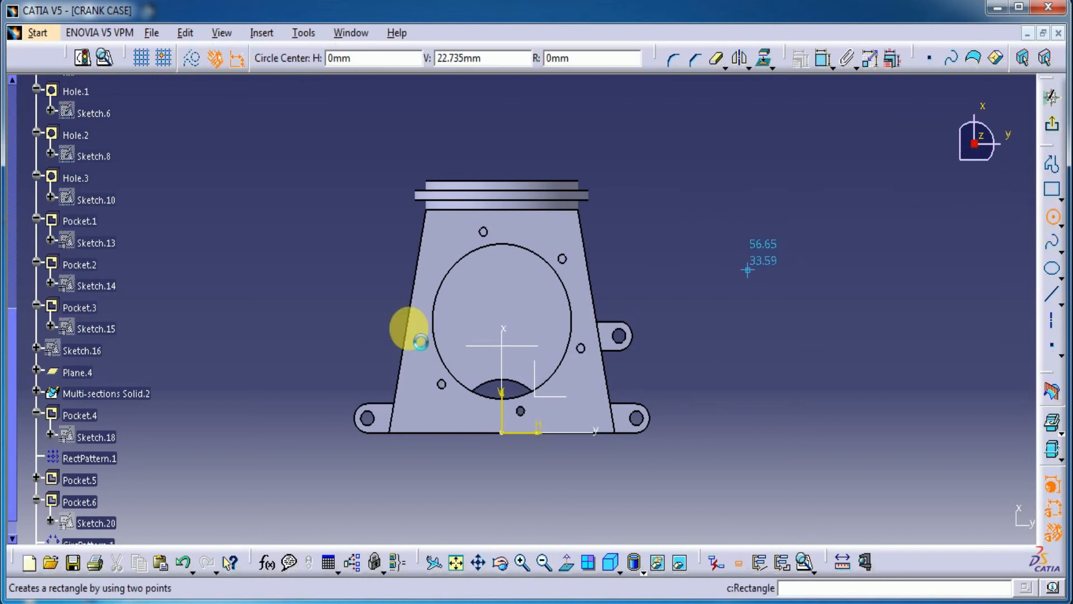
pyautogui.click(508, 282)
pyautogui.click(515, 239)
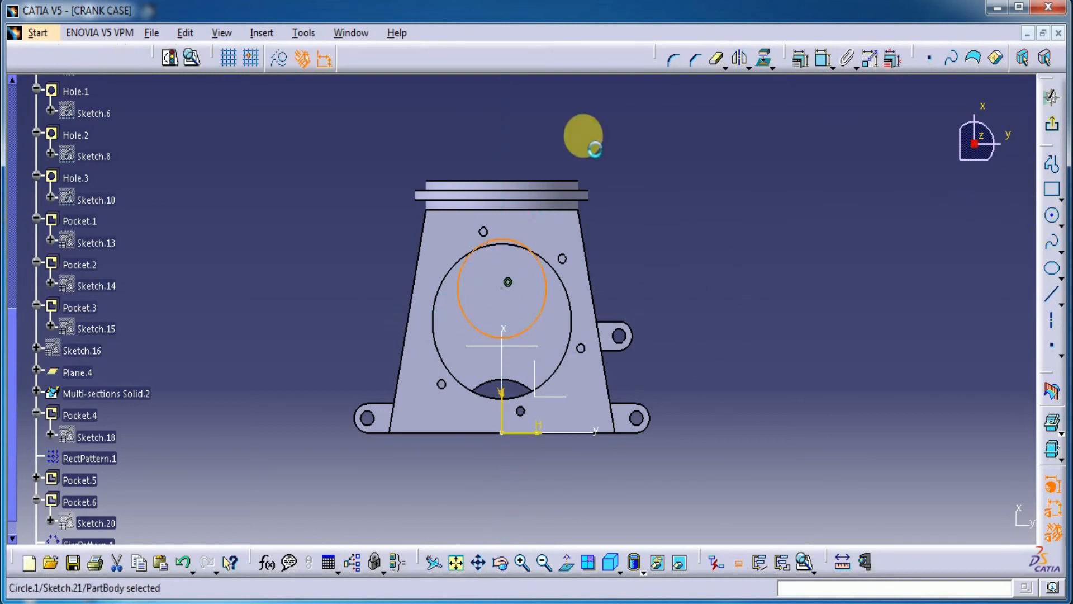
pyautogui.click(822, 63)
pyautogui.click(646, 155)
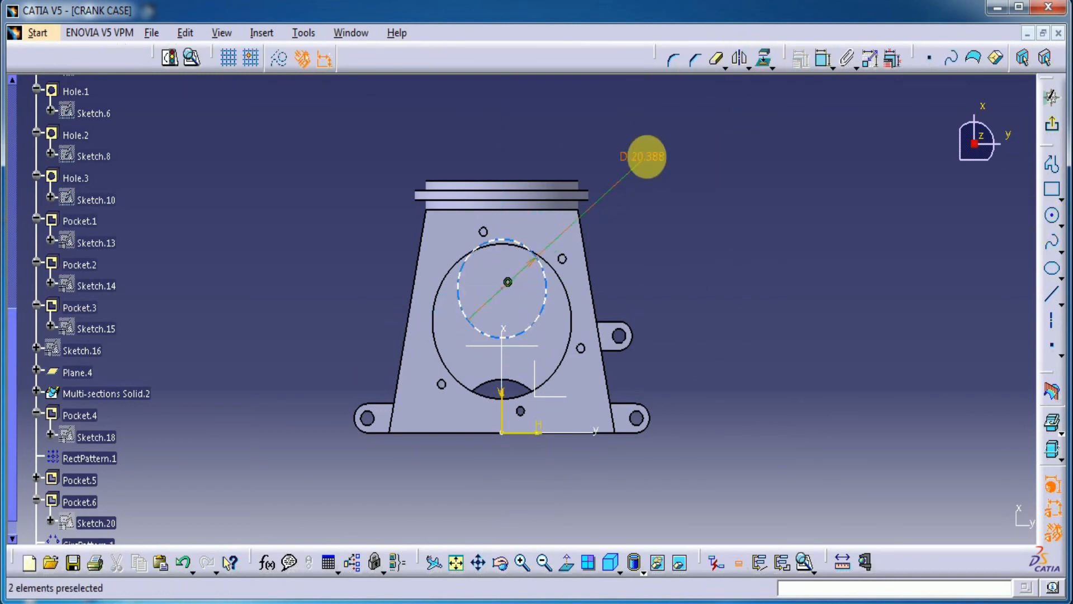
pyautogui.doubleClick(642, 157)
pyautogui.write('25')
pyautogui.press('Return')
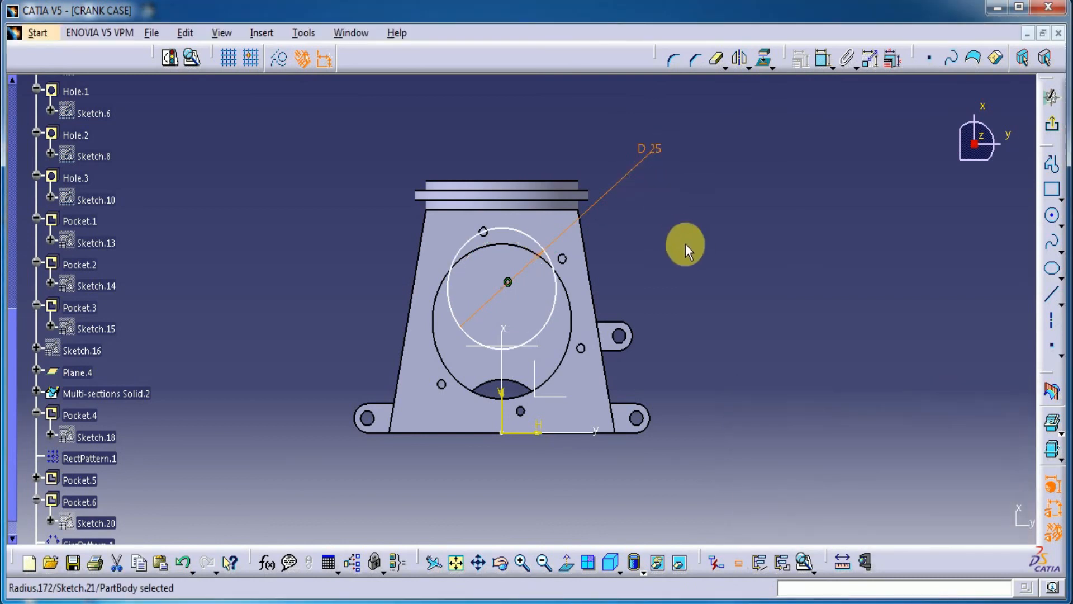
# Step: Move the circle closer to the horizontal axis and dimension its centre 25 mm above that axis
pyautogui.moveTo(507, 281); pyautogui.dragTo(507, 304)
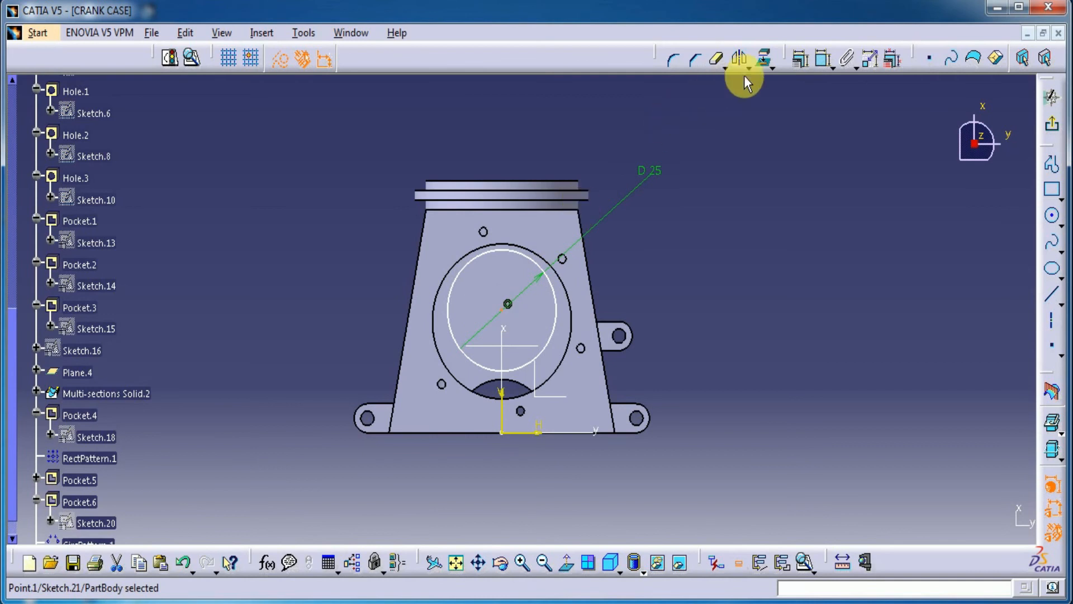
pyautogui.click(823, 58)
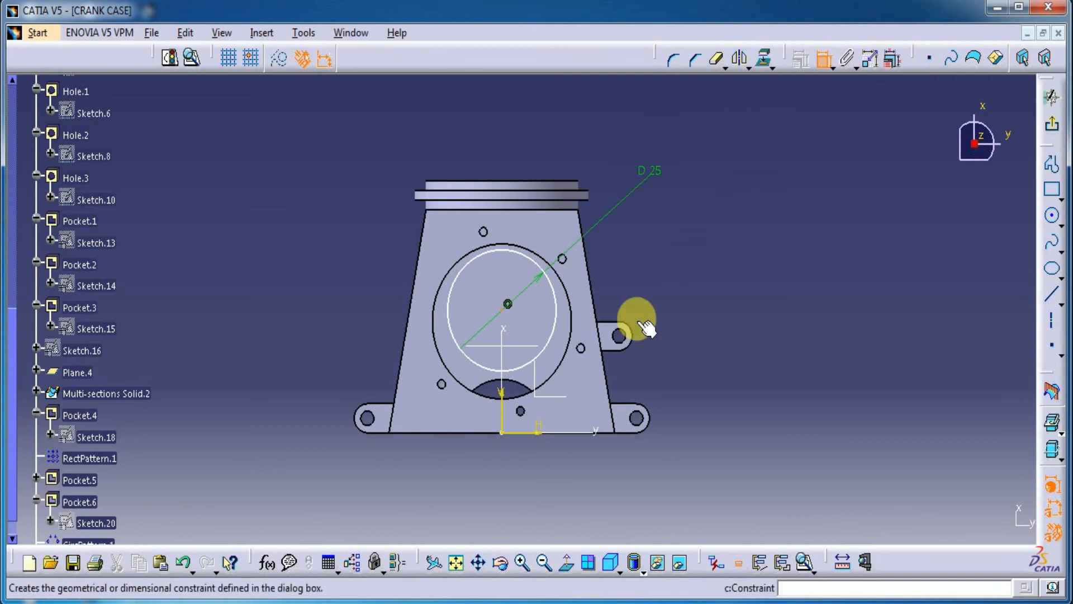
pyautogui.click(532, 434)
pyautogui.click(714, 354)
pyautogui.doubleClick(705, 338)
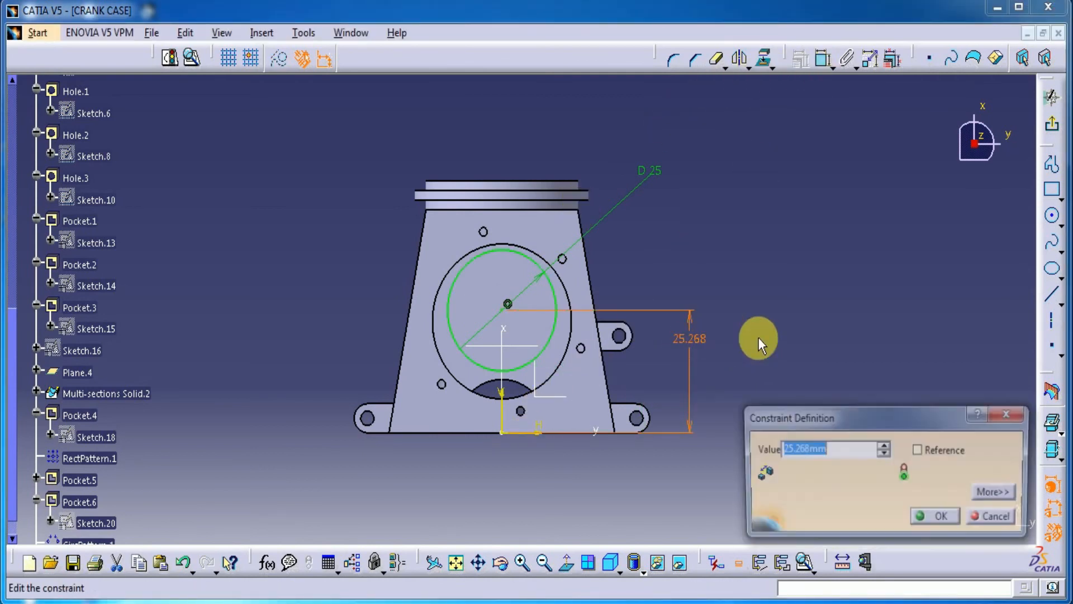
pyautogui.write('25')
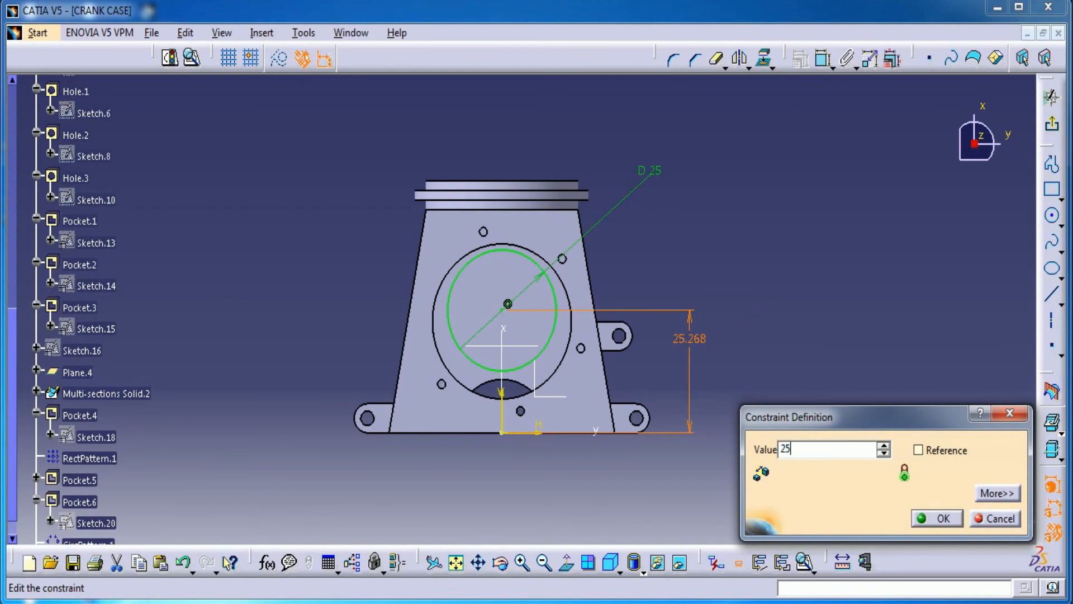
pyautogui.press('Return')
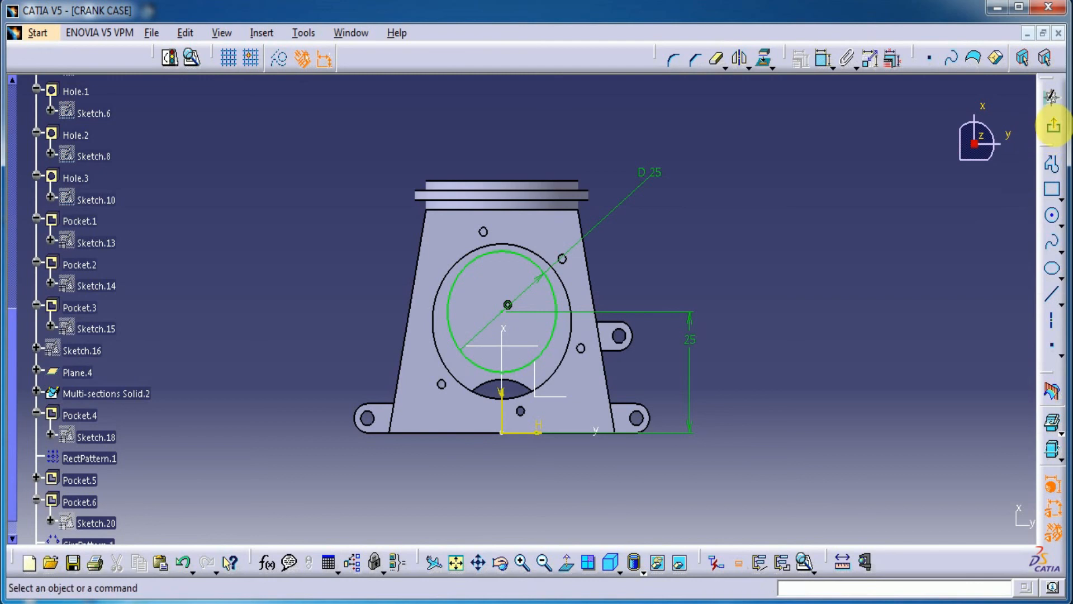
# Step: Finish the sketch and cut the 25 mm circle as a pocket 48 mm deep
pyautogui.click(1047, 151)
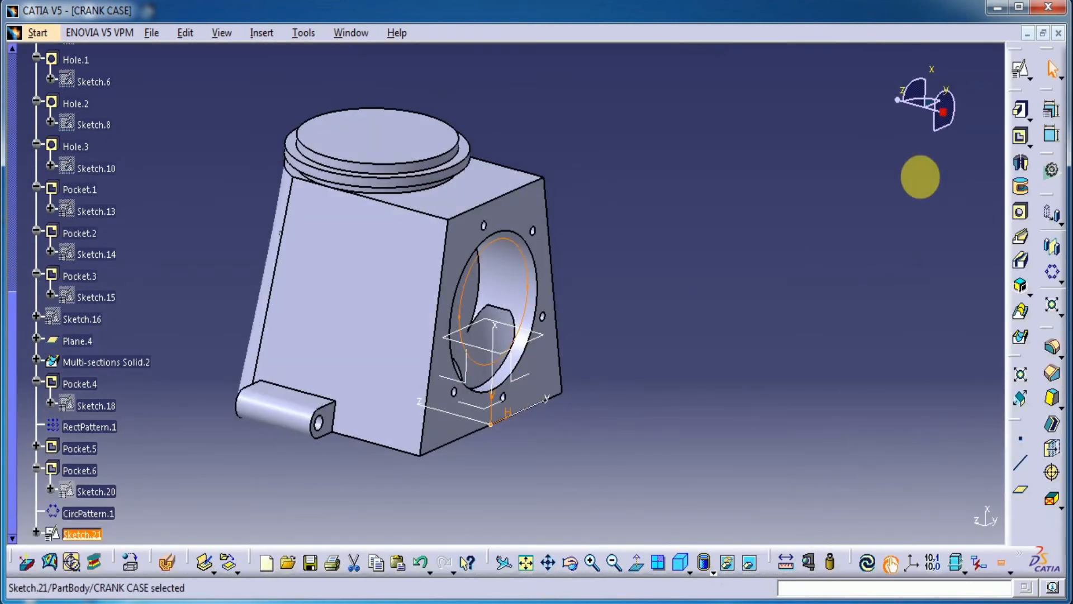
pyautogui.click(1021, 138)
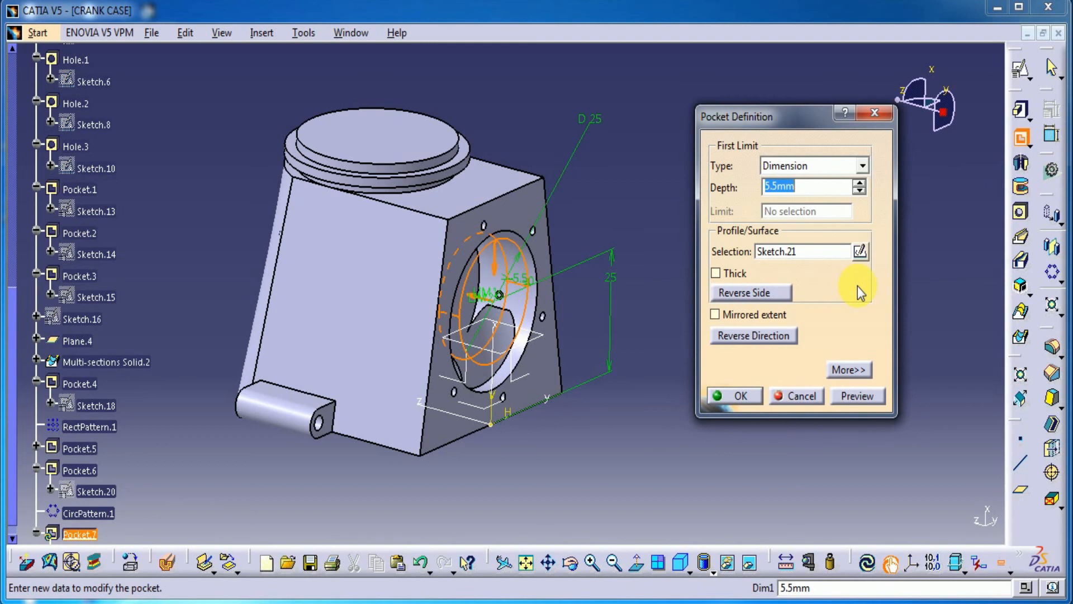
pyautogui.write('48')
pyautogui.click(859, 396)
pyautogui.click(735, 396)
# Step: Add a blind flat-bottomed hole, 30 mm in diameter and 20 mm deep, to the end face of the round flanged boss
pyautogui.moveTo(526, 485); pyautogui.dragTo(655, 373, button='middle')
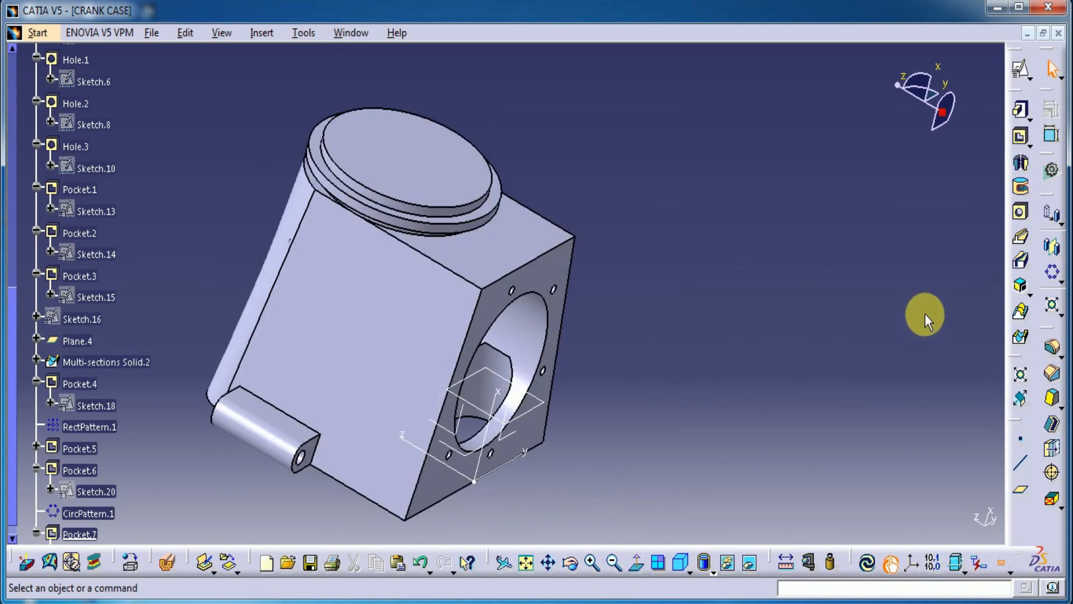
pyautogui.click(1020, 212)
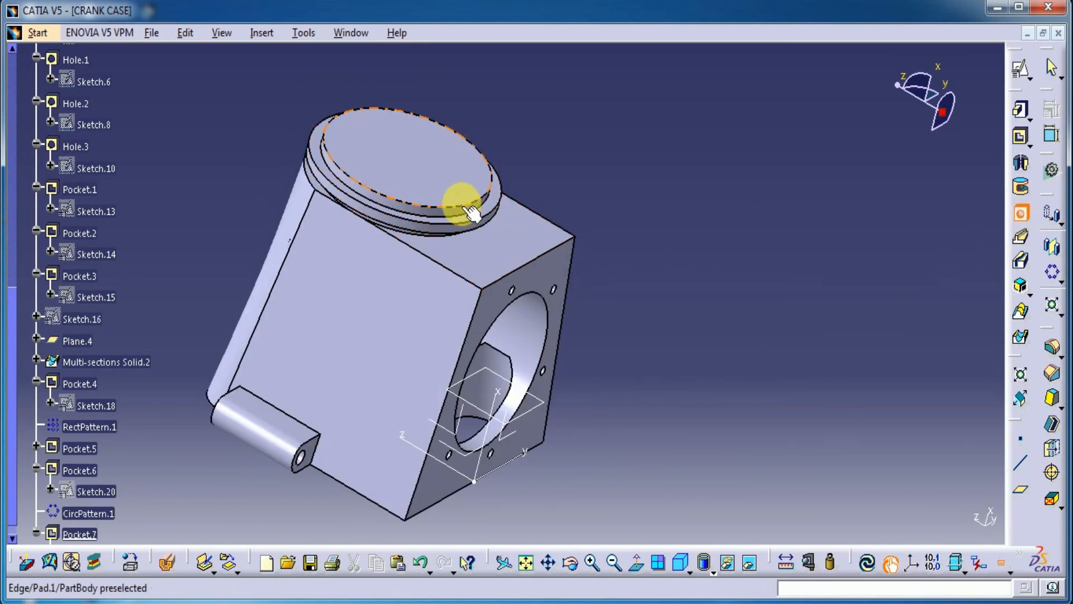
pyautogui.click(413, 152)
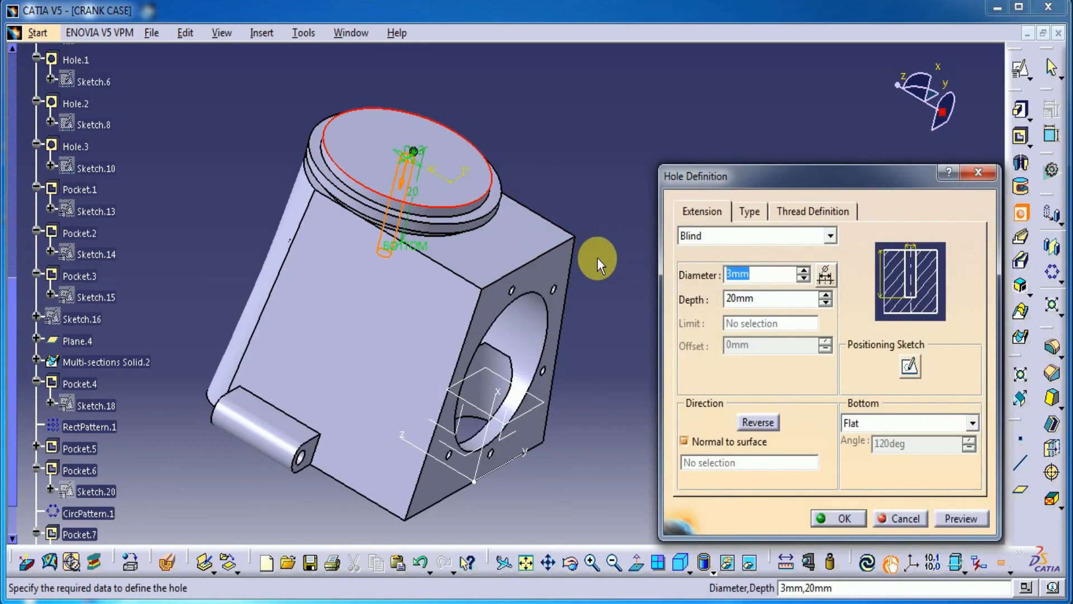
pyautogui.write('30')
pyautogui.click(961, 518)
pyautogui.moveTo(583, 441); pyautogui.dragTo(458, 279, button='middle')
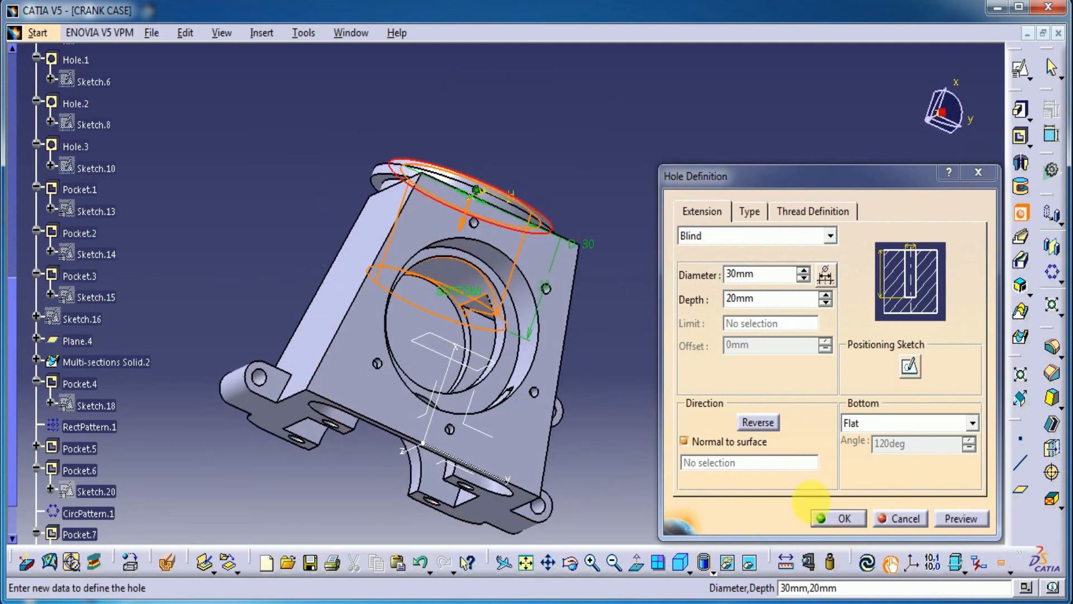
pyautogui.click(818, 511)
# Step: Display the crank case in isometric view and hide the xy, yz and zx reference planes
pyautogui.moveTo(511, 424); pyautogui.dragTo(550, 466, button='middle')
pyautogui.moveTo(348, 451); pyautogui.dragTo(643, 534, button='middle')
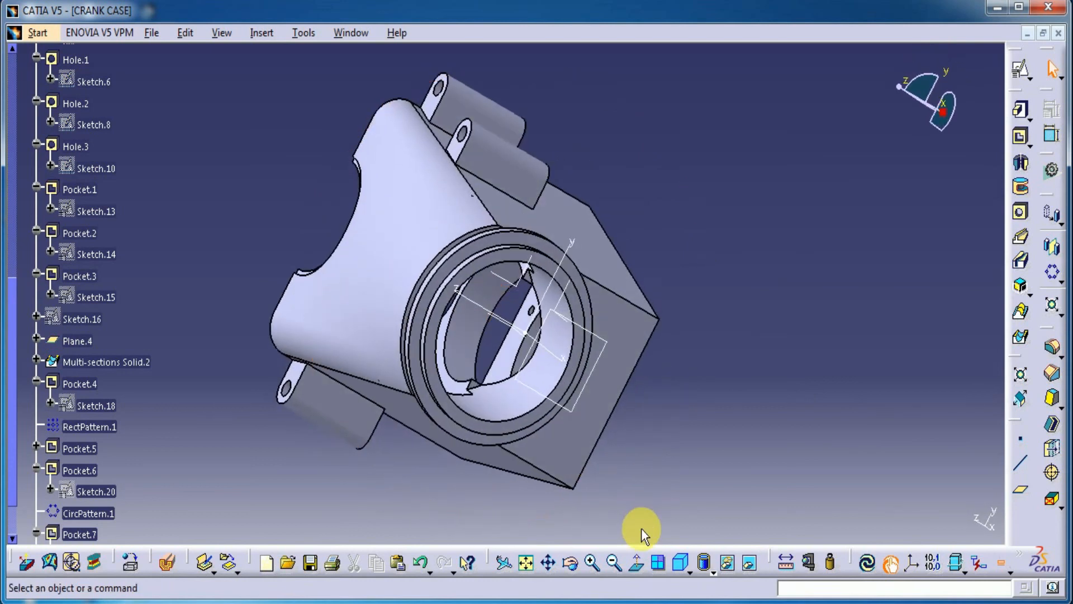
pyautogui.moveTo(264, 238); pyautogui.dragTo(427, 203, button='middle')
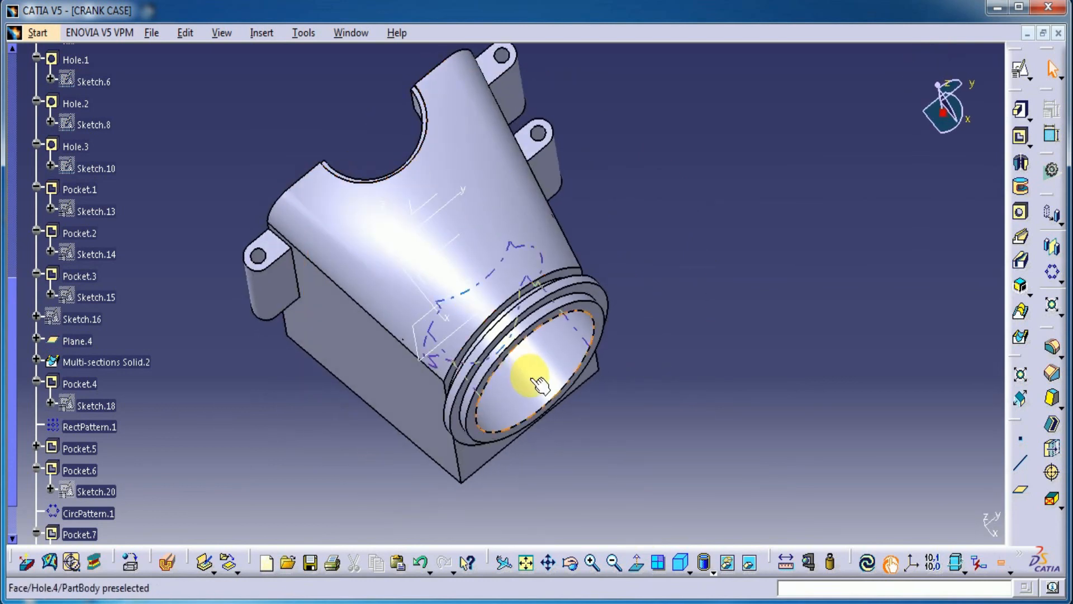
pyautogui.click(680, 560)
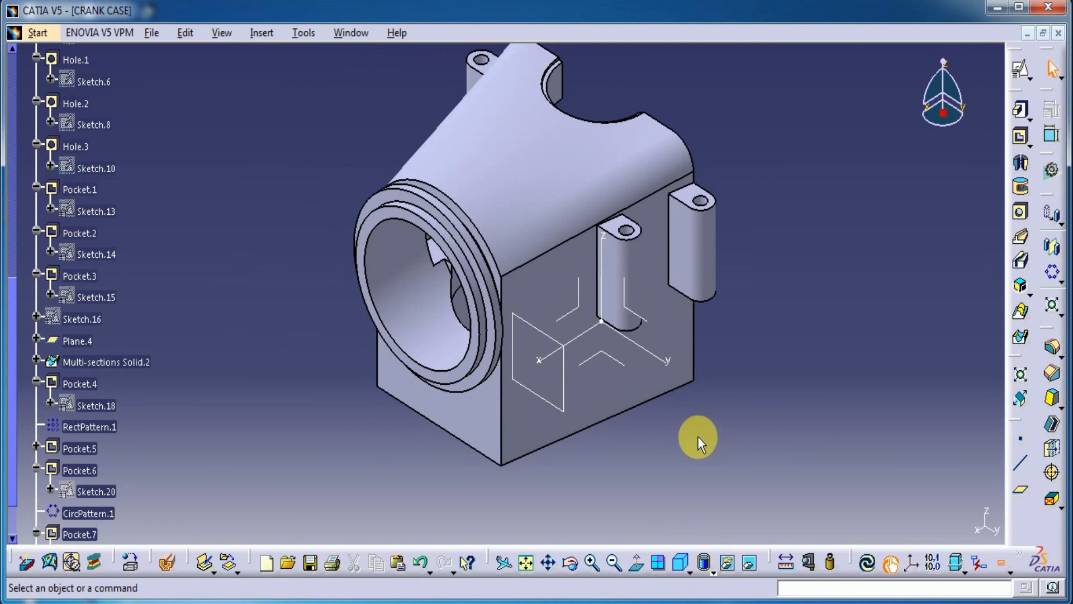
pyautogui.moveTo(729, 415); pyautogui.dragTo(734, 438, button='middle')
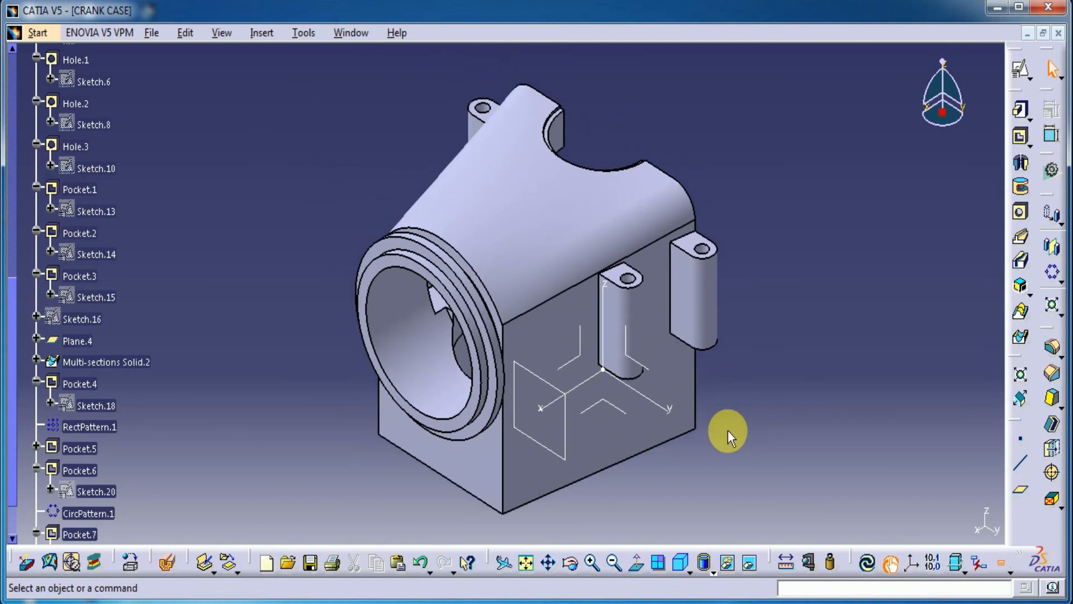
pyautogui.click(271, 241)
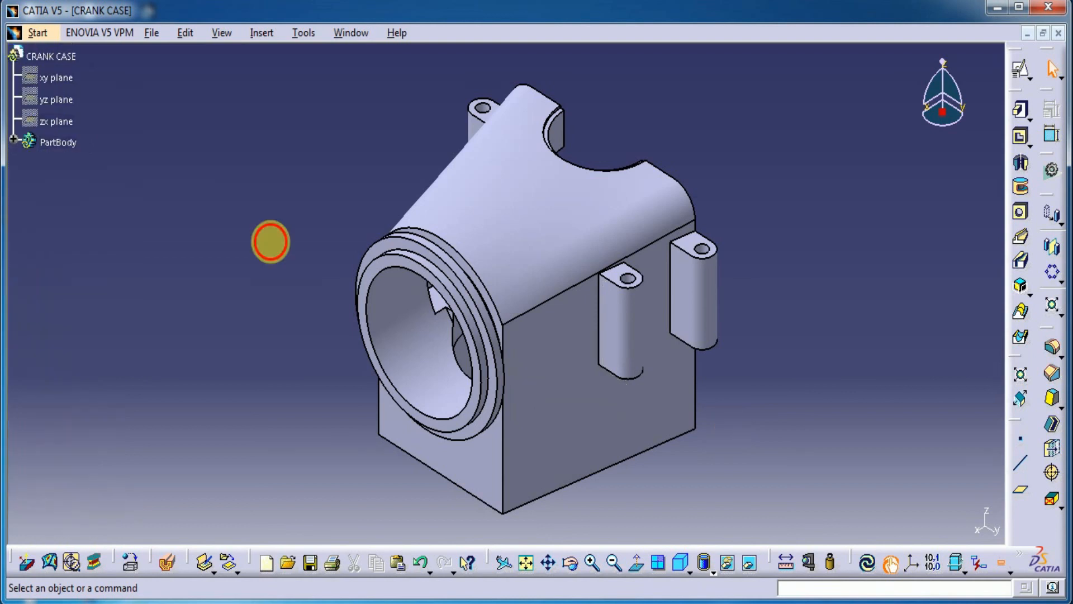